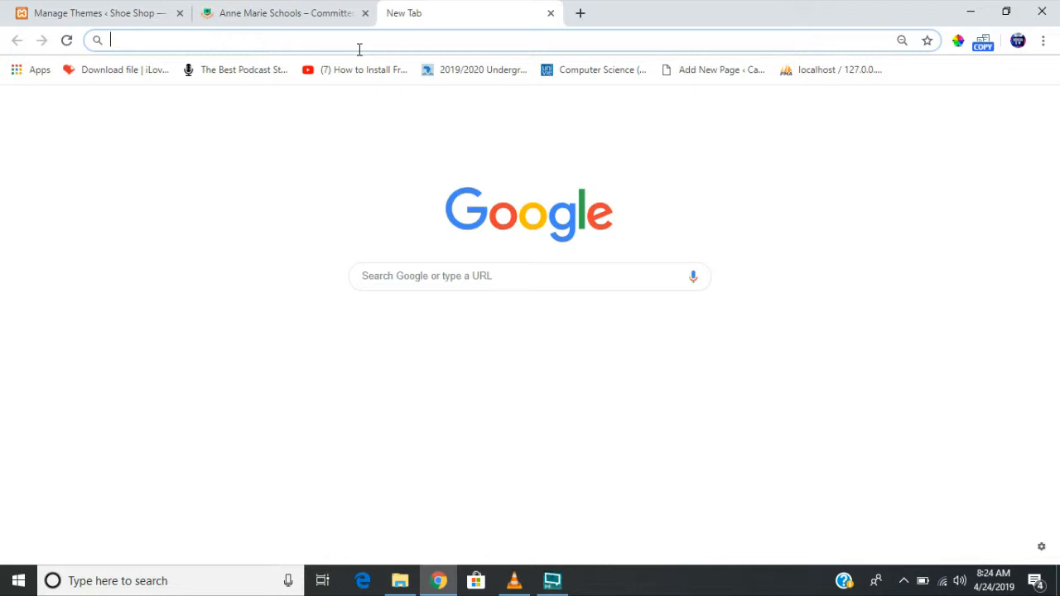
- Search Google for xampp and open the apachefriends.org Download page
text(xampp)
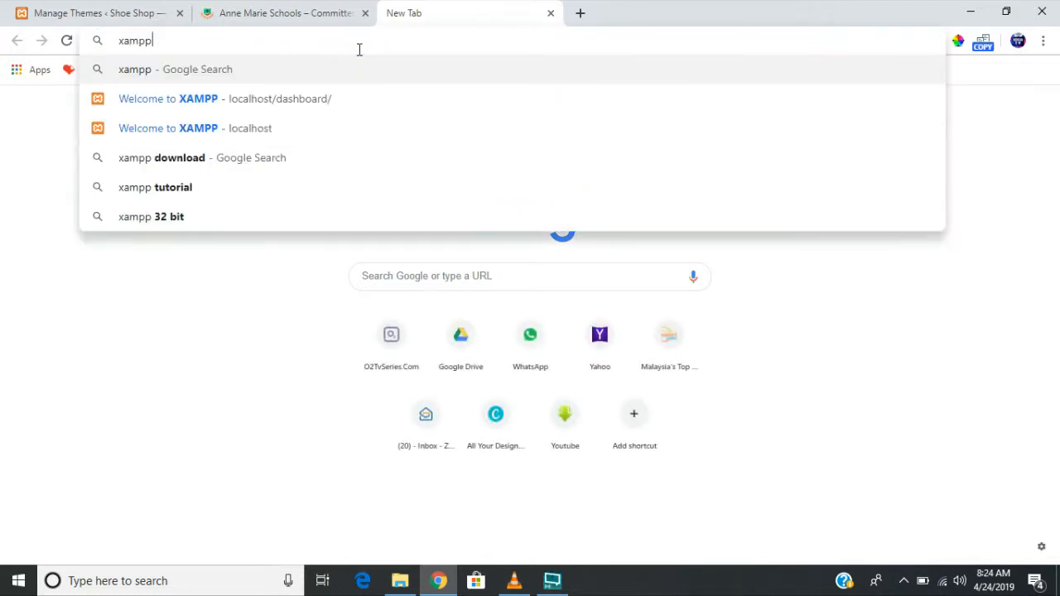
key(Return)
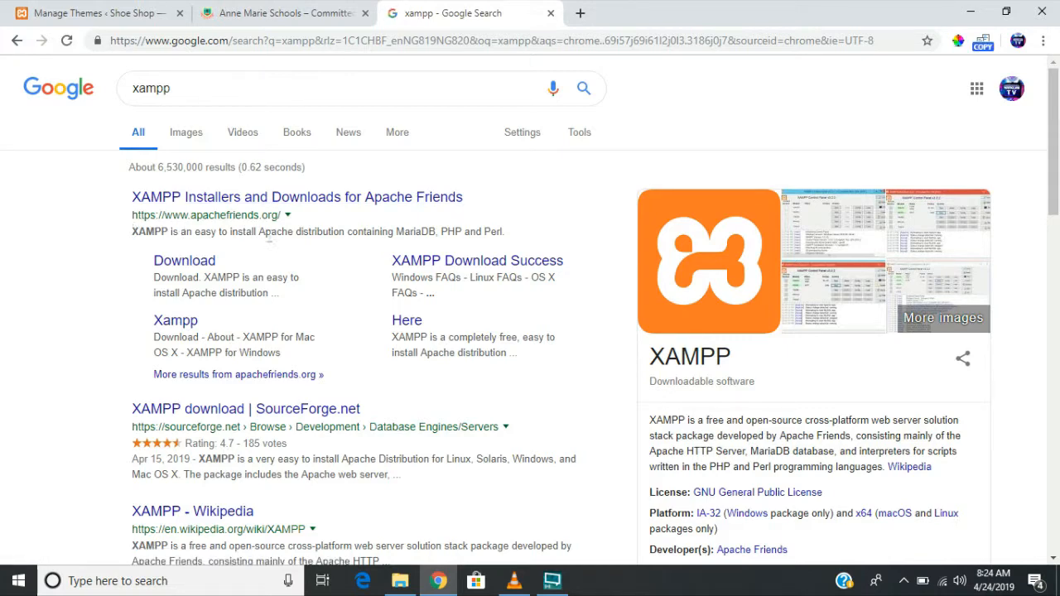
drag(287, 225, 287, 226)
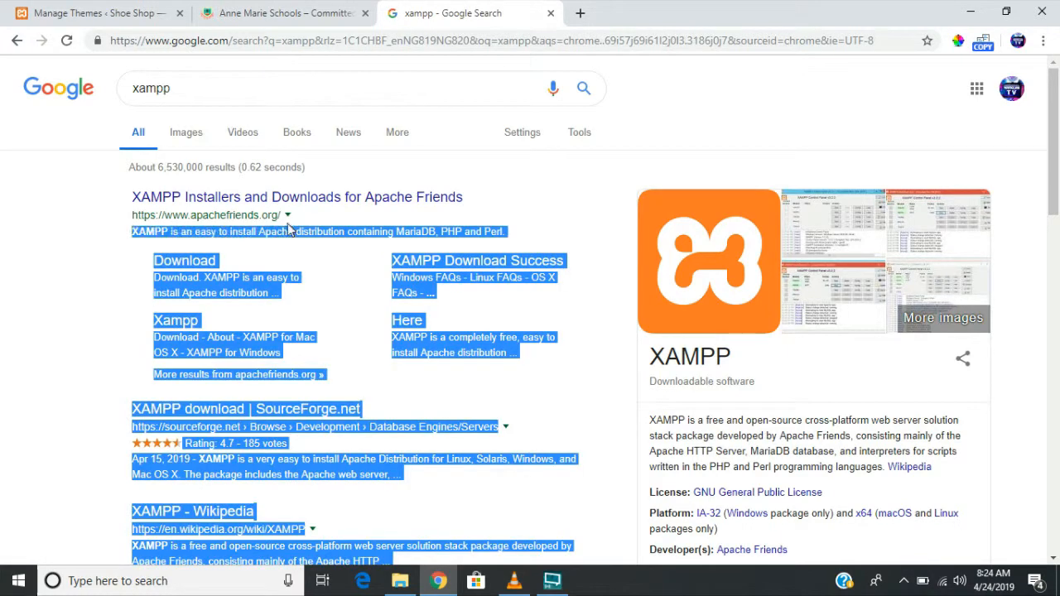
click(260, 255)
click(189, 270)
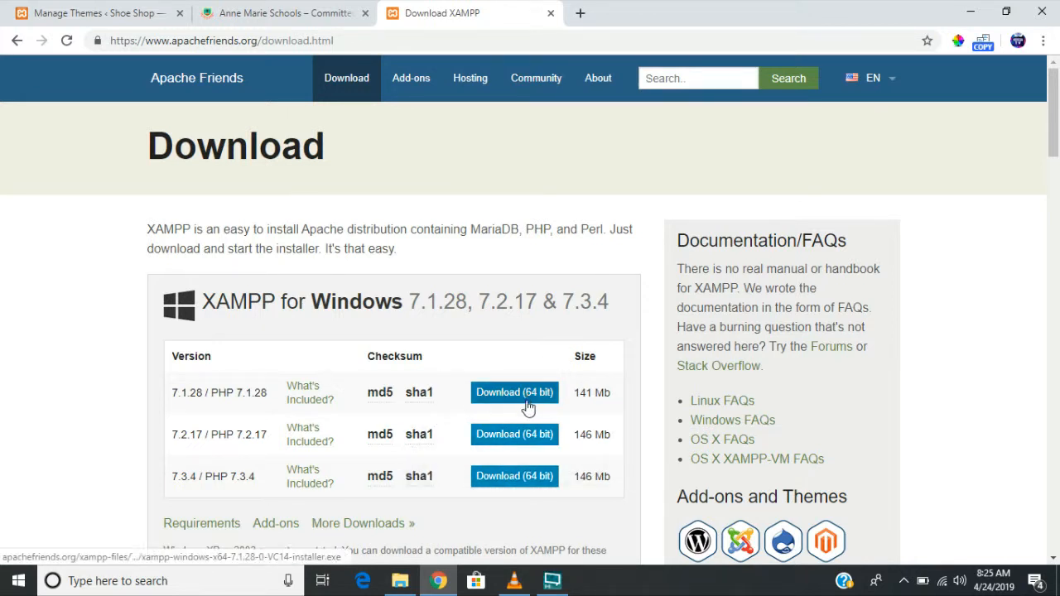
- Browse the version tables and download the 64-bit XAMPP 7.2.17 Windows installer
scroll(511, 460, down, 1)
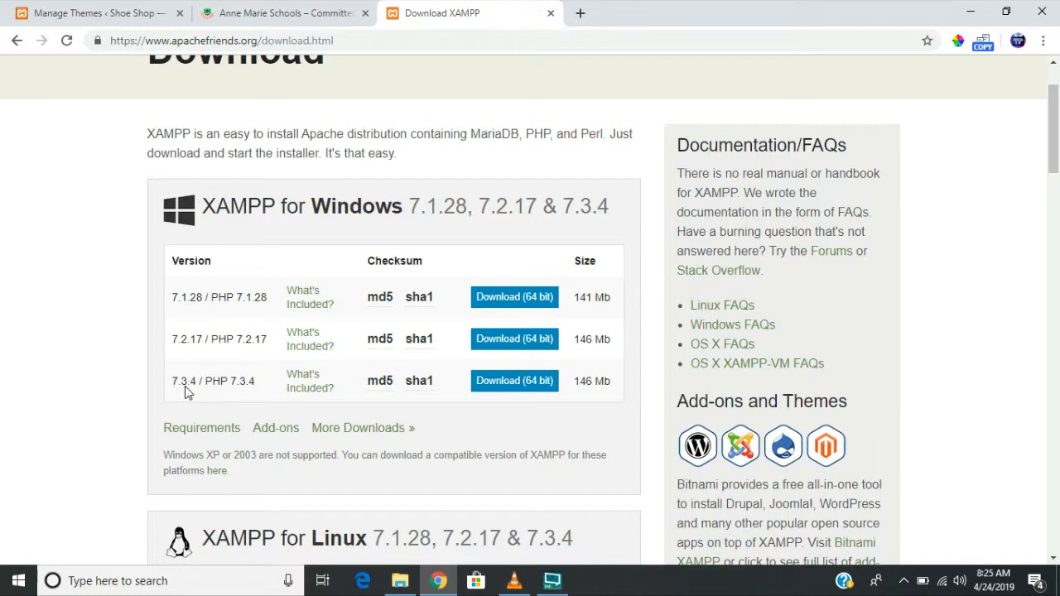
mouse_move(410, 393)
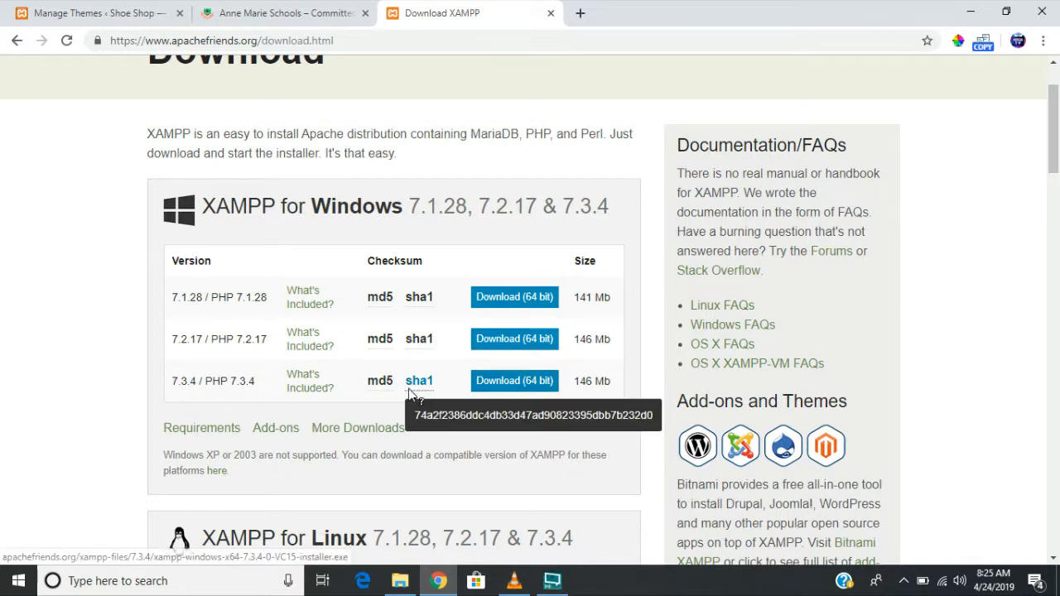
scroll(513, 350, down, 3)
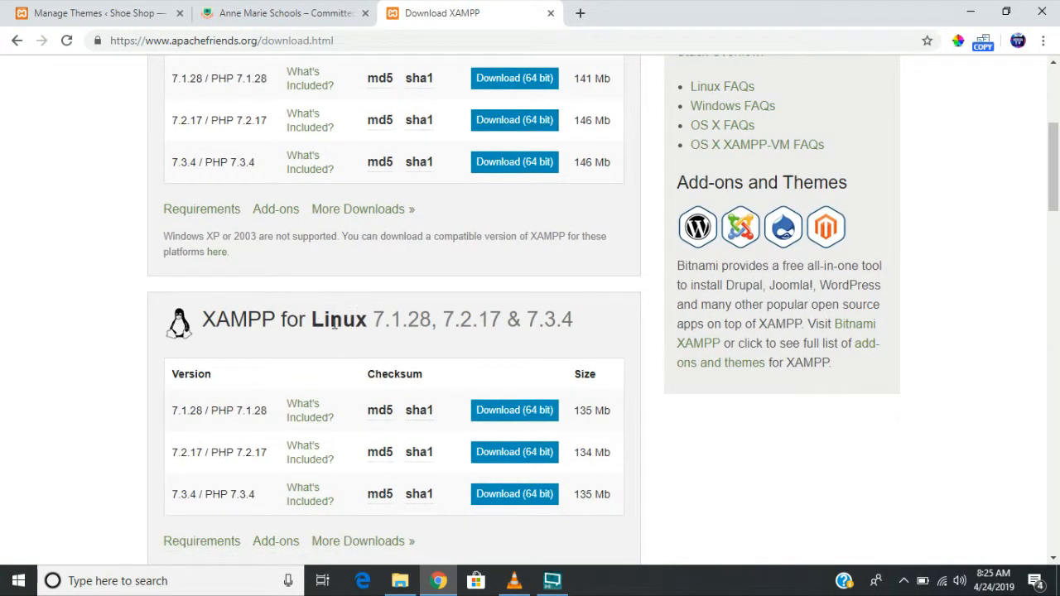
scroll(335, 326, down, 4)
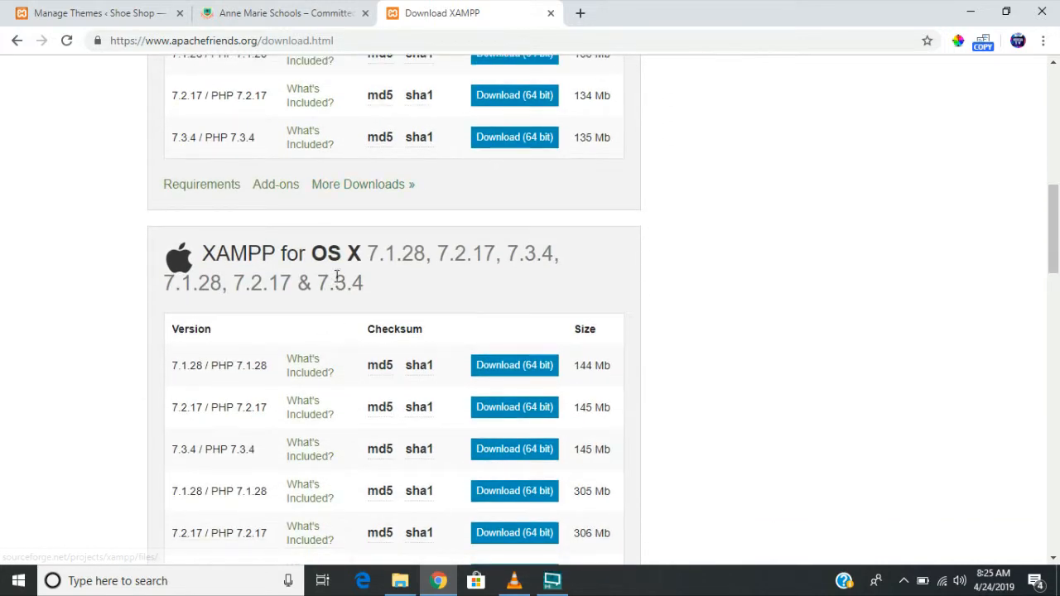
scroll(325, 263, down, 2)
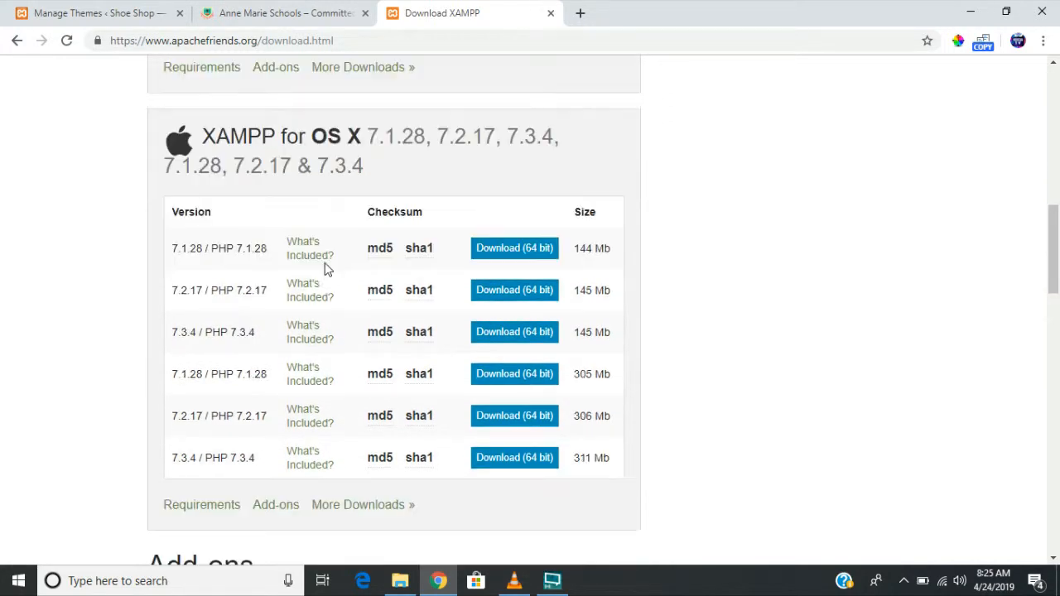
scroll(486, 347, up, 7)
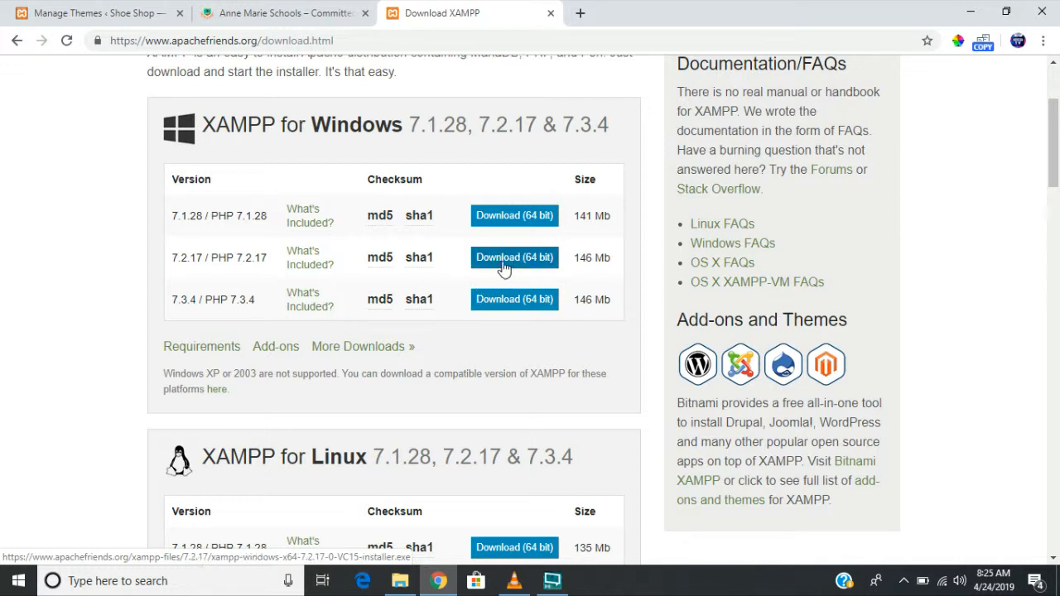
click(504, 267)
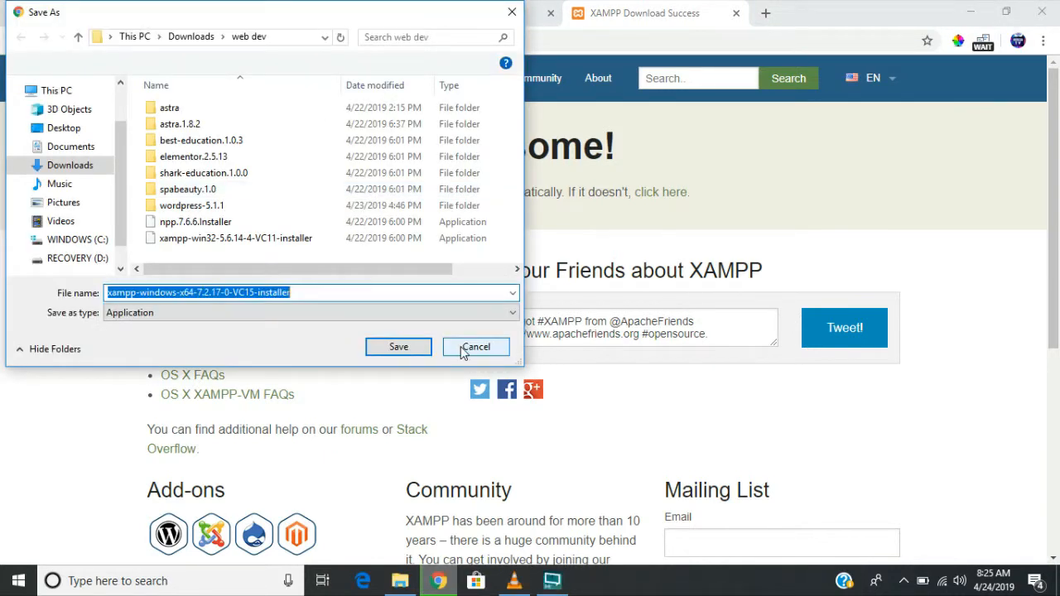
- Cancel the save, minimize Chrome and open the Downloads folder in File Explorer
click(468, 349)
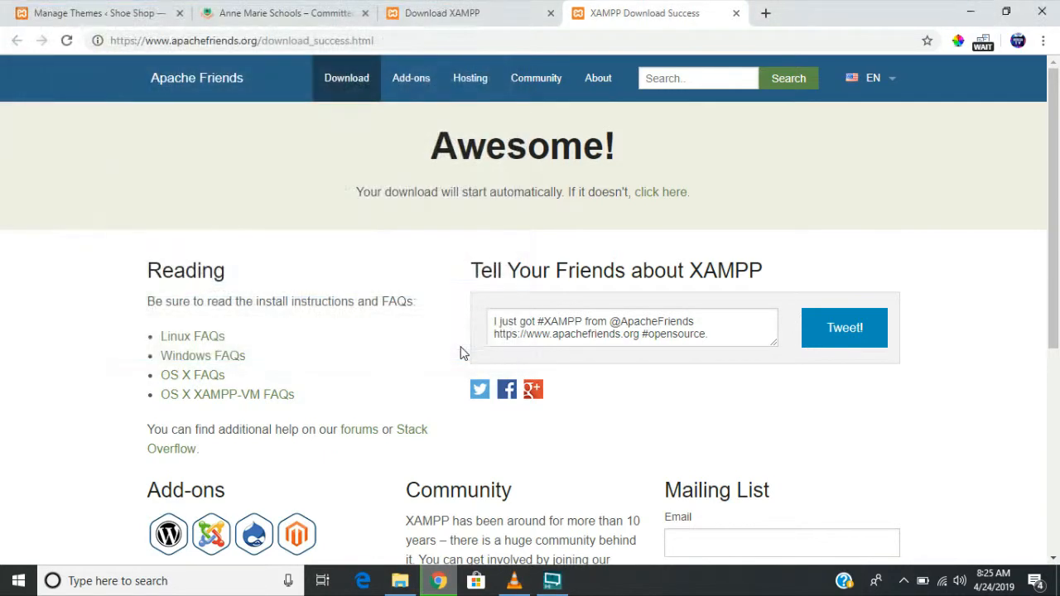
click(970, 18)
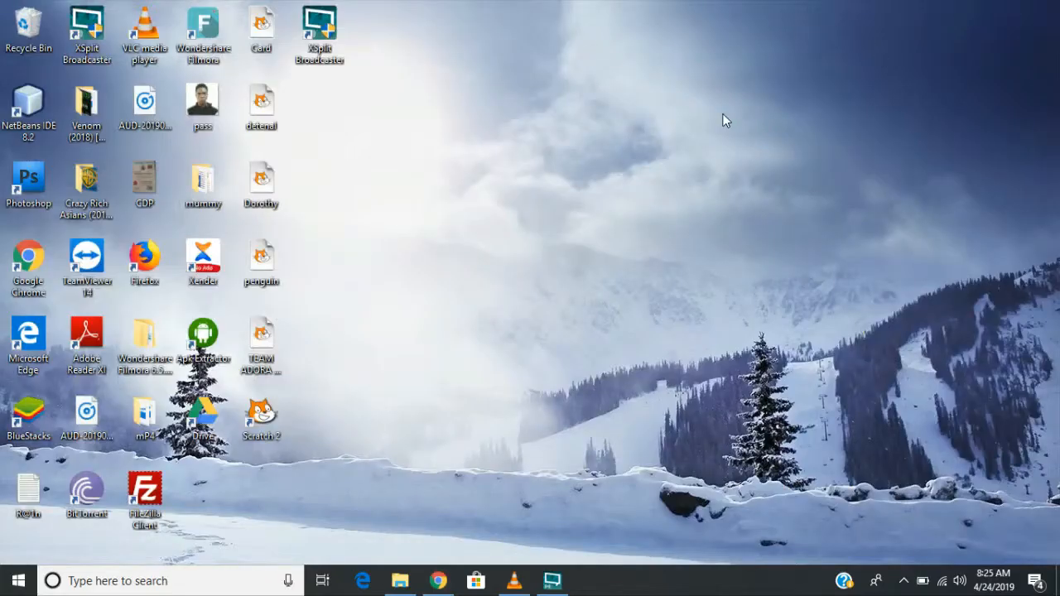
click(400, 581)
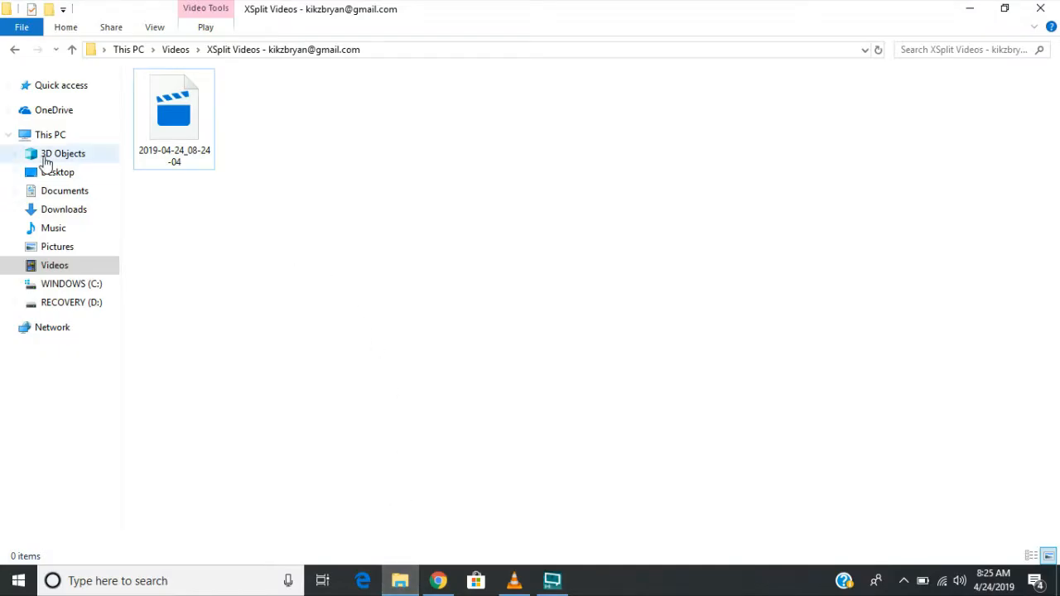
click(76, 195)
click(79, 212)
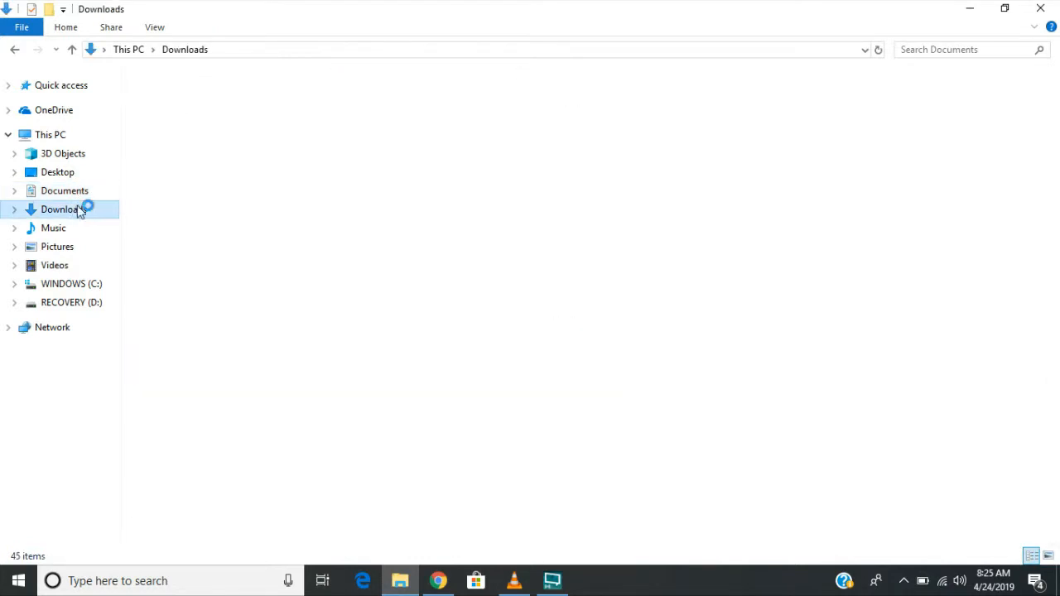
- Run xampp-win32-5.6.14-4-VC11-installer, approve the UAC prompt, and close the Downloads window
scroll(704, 348, down, 2)
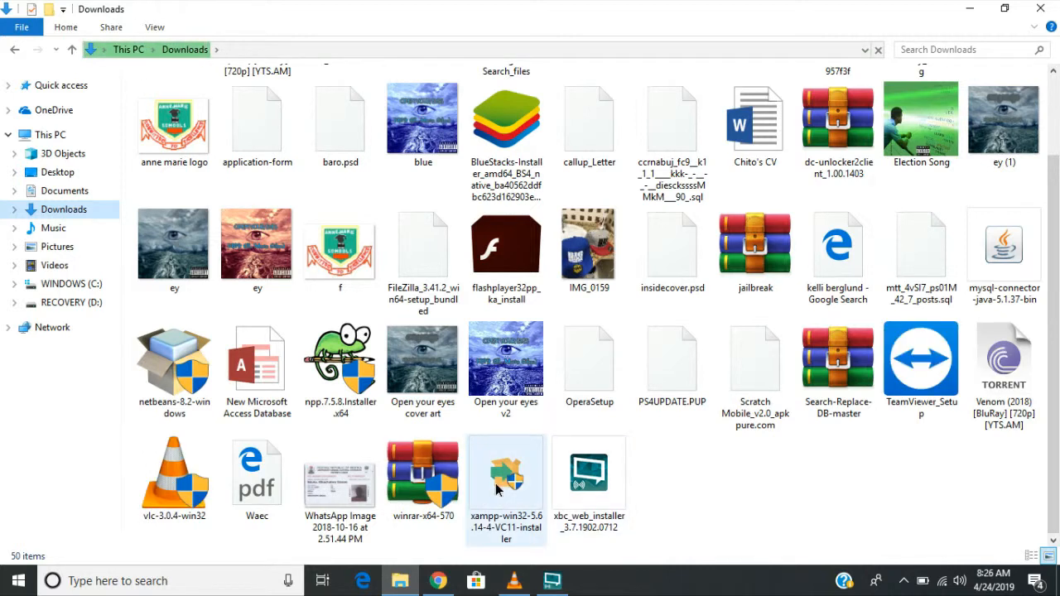
click(468, 534)
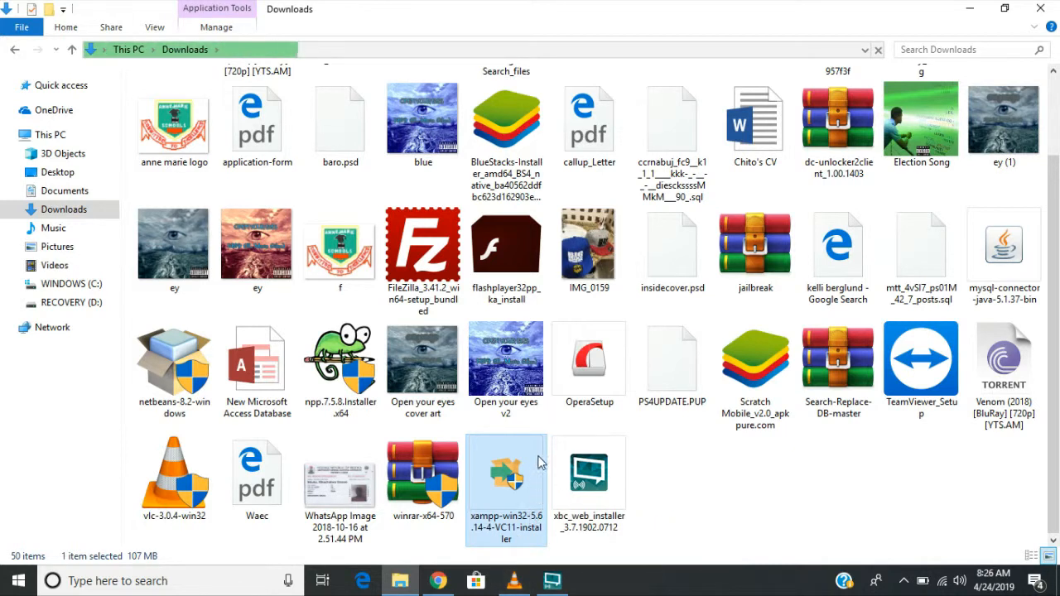
double_click(508, 505)
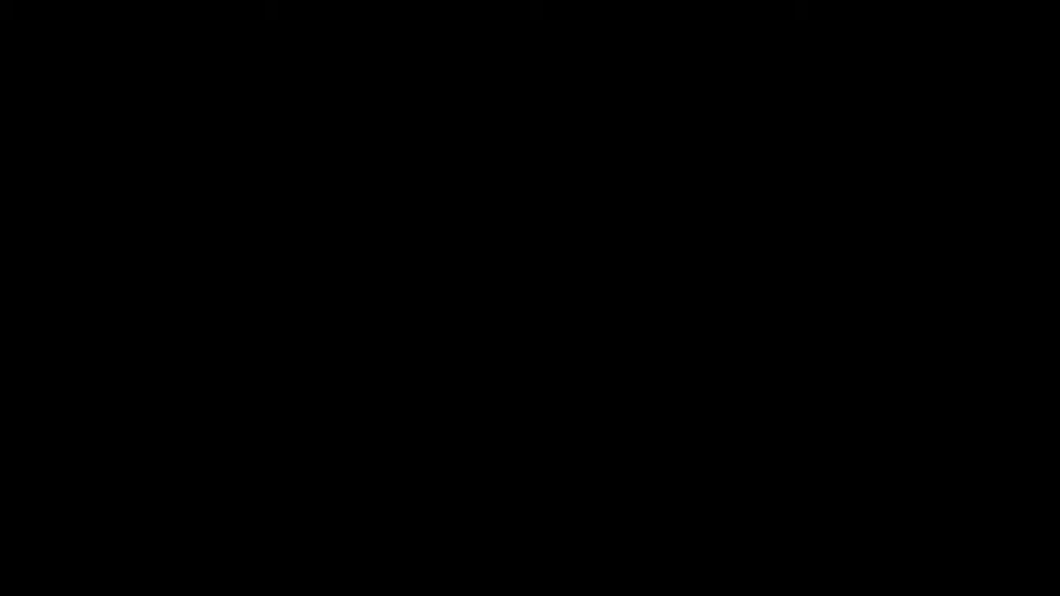
click(430, 402)
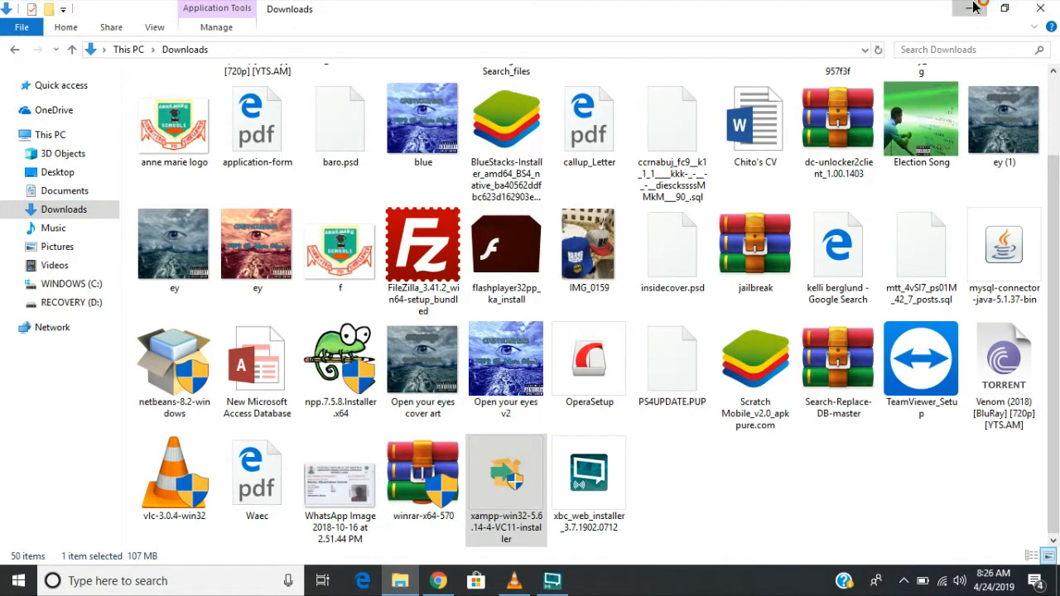
click(1056, 7)
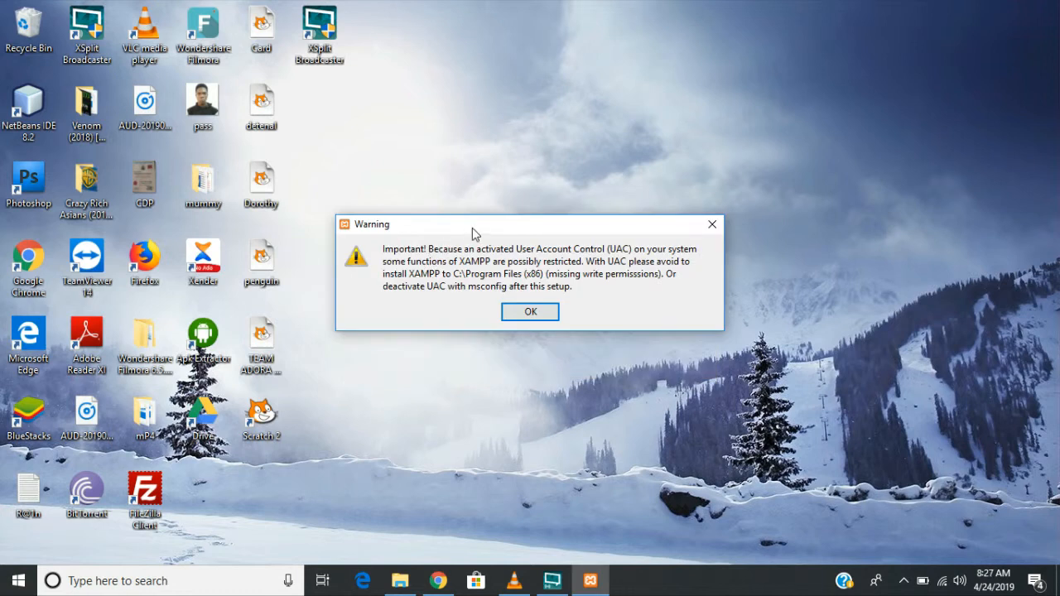
- Step through XAMPP Setup with default components and C:\xampp as the install folder
mouse_move(472, 227)
mouse_down()
mouse_move(455, 204)
mouse_move(471, 214)
mouse_up()
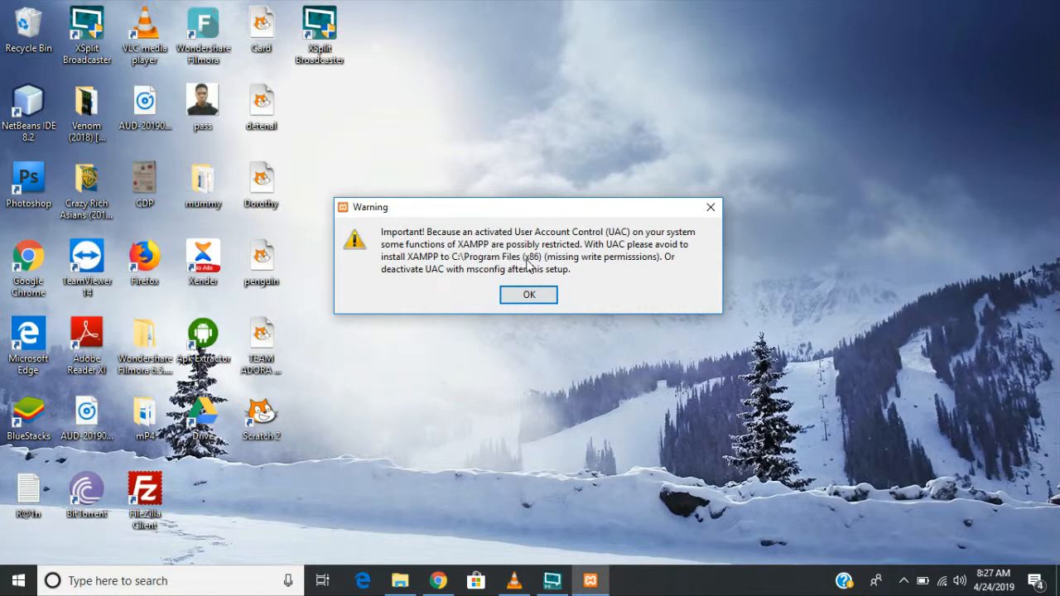
click(526, 298)
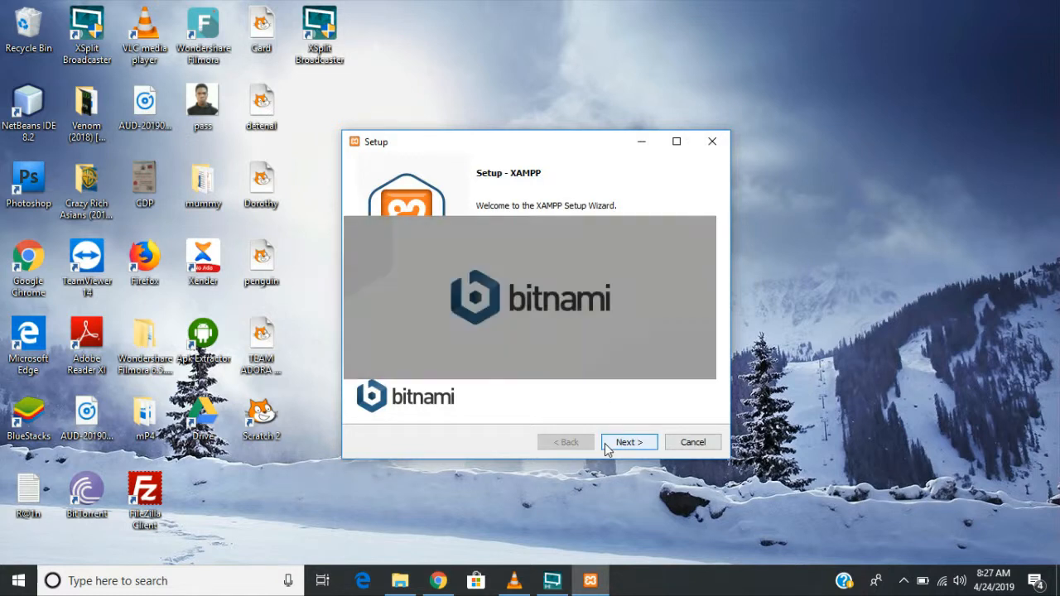
click(629, 443)
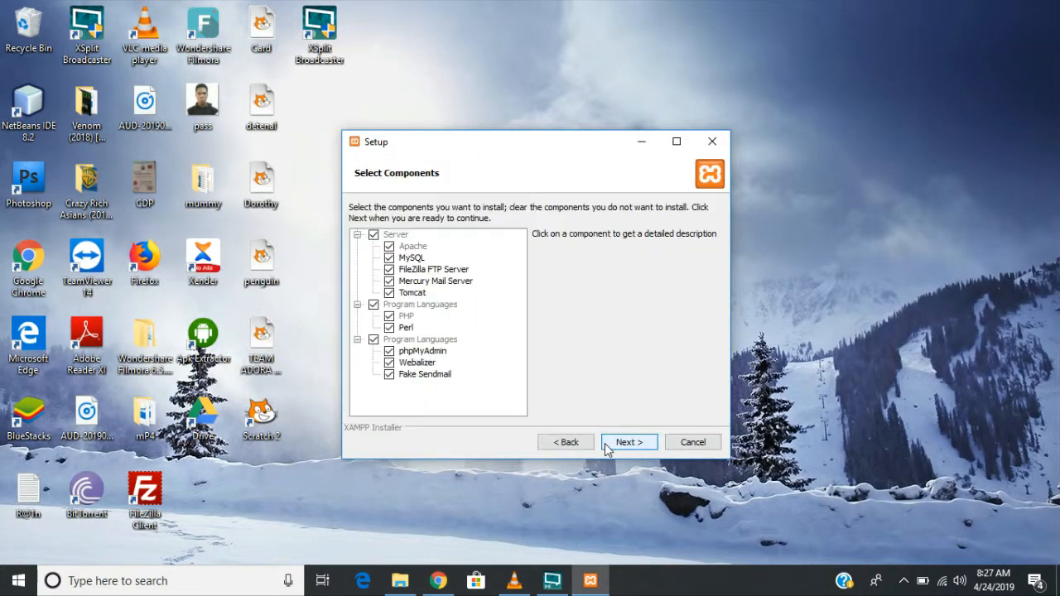
click(607, 446)
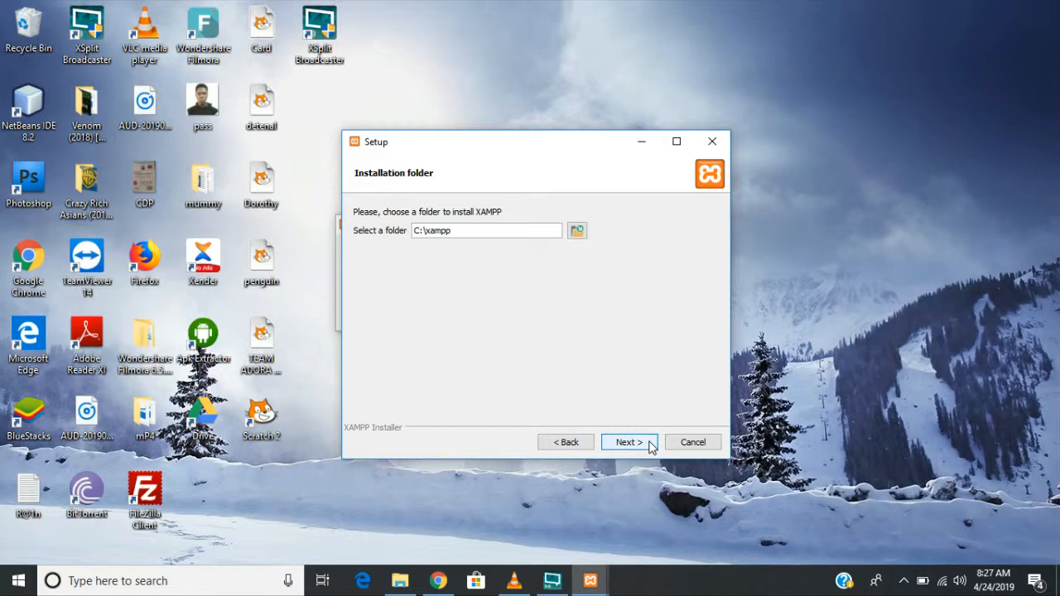
click(650, 442)
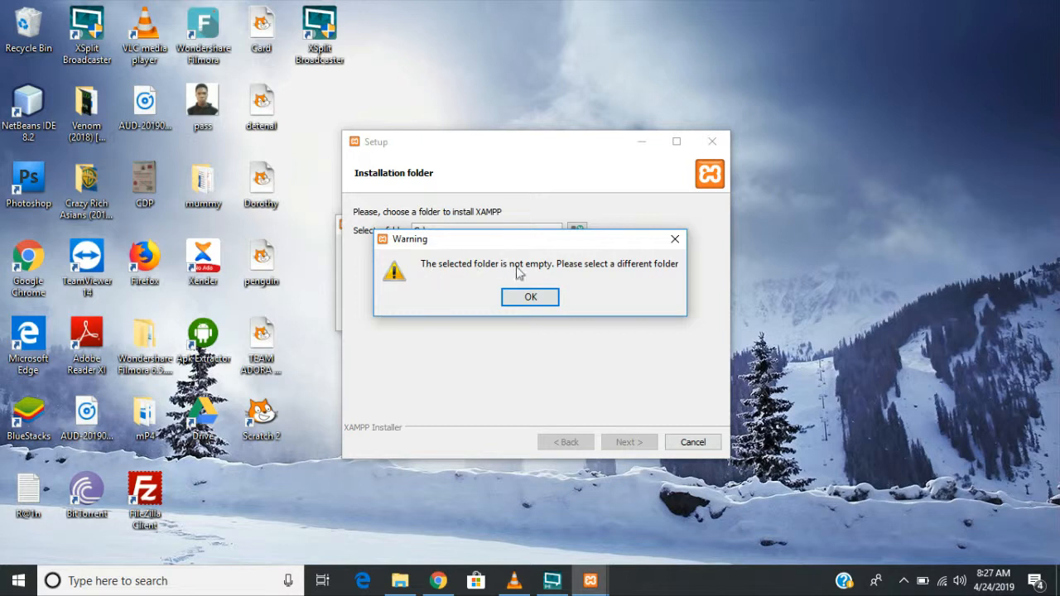
click(675, 239)
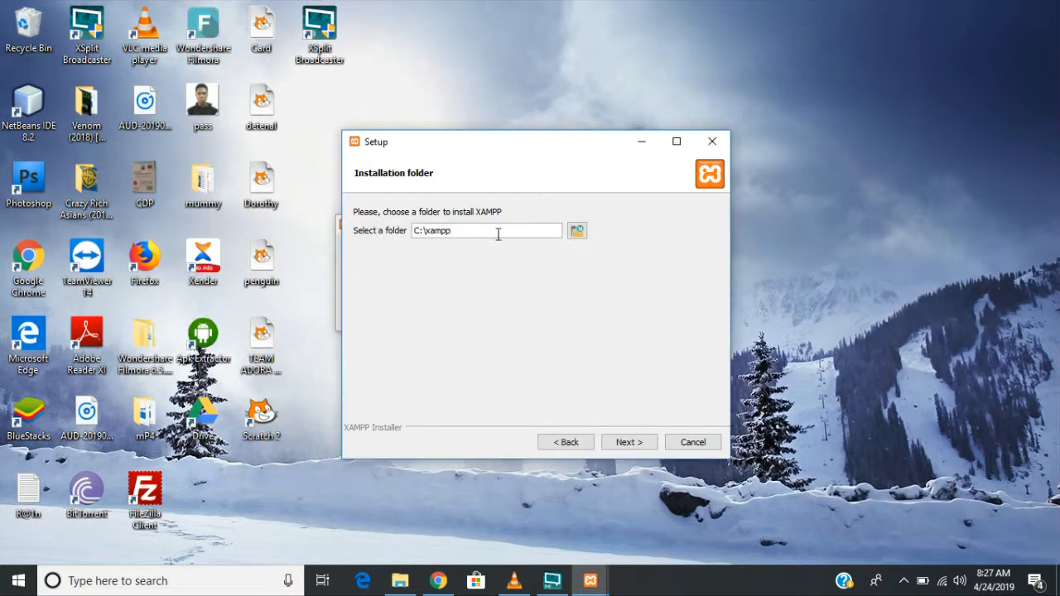
drag(458, 238, 401, 241)
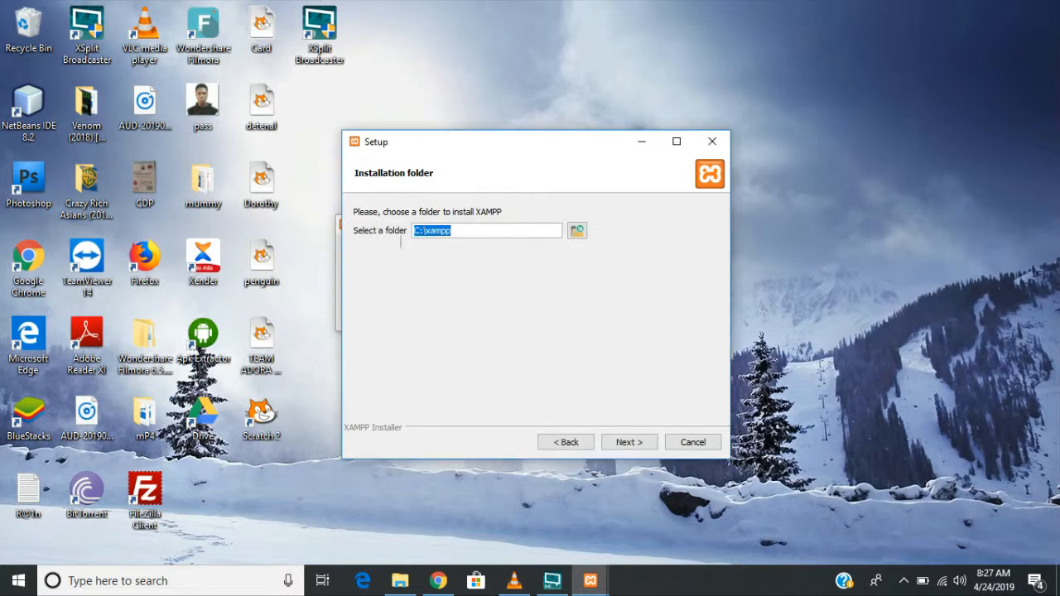
- Abort the XAMPP installation, confirming the cancellation twice
click(694, 443)
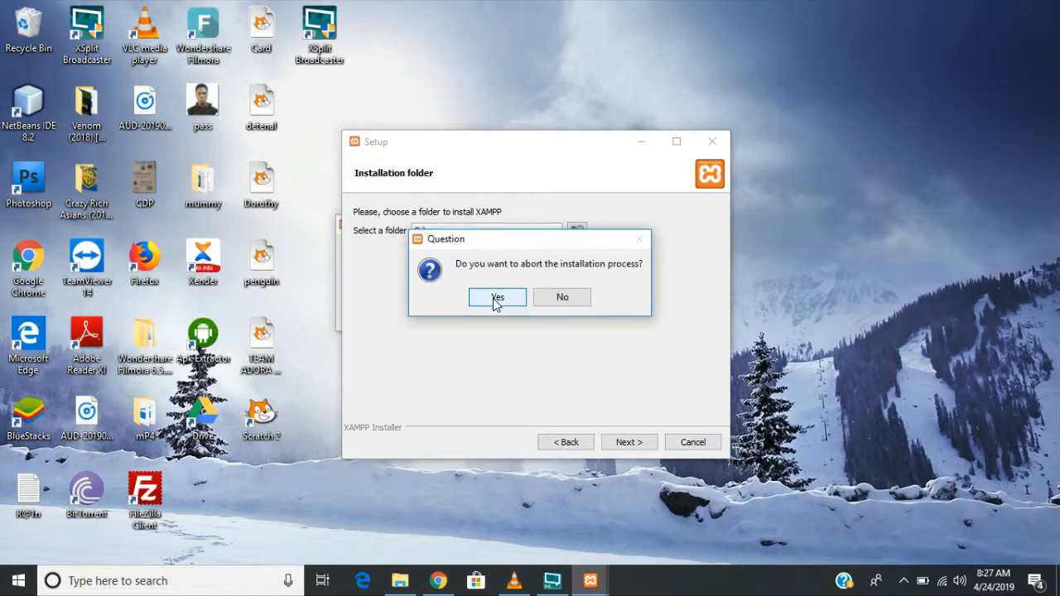
click(495, 296)
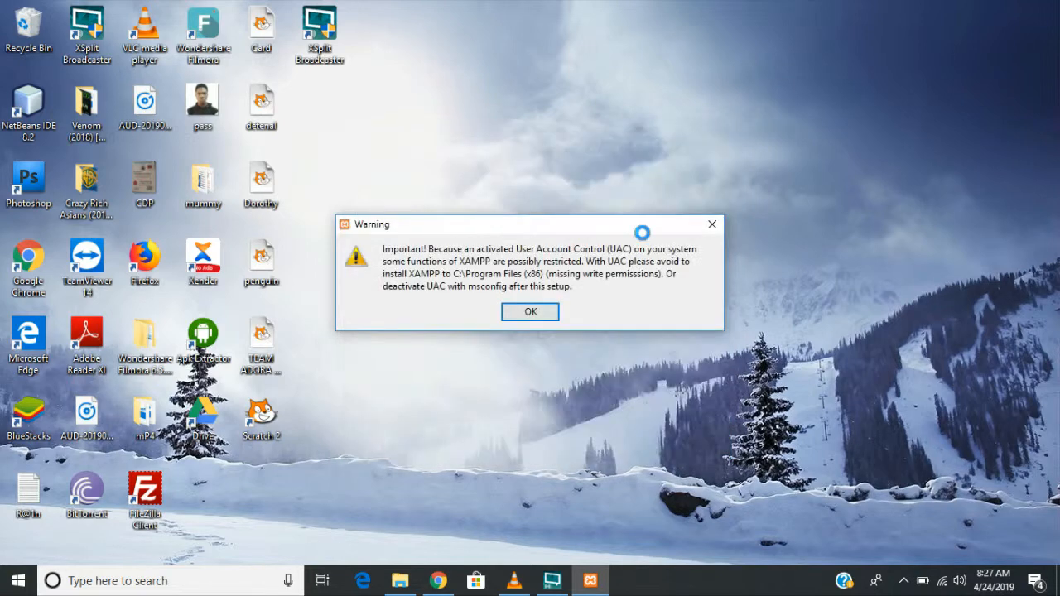
click(711, 233)
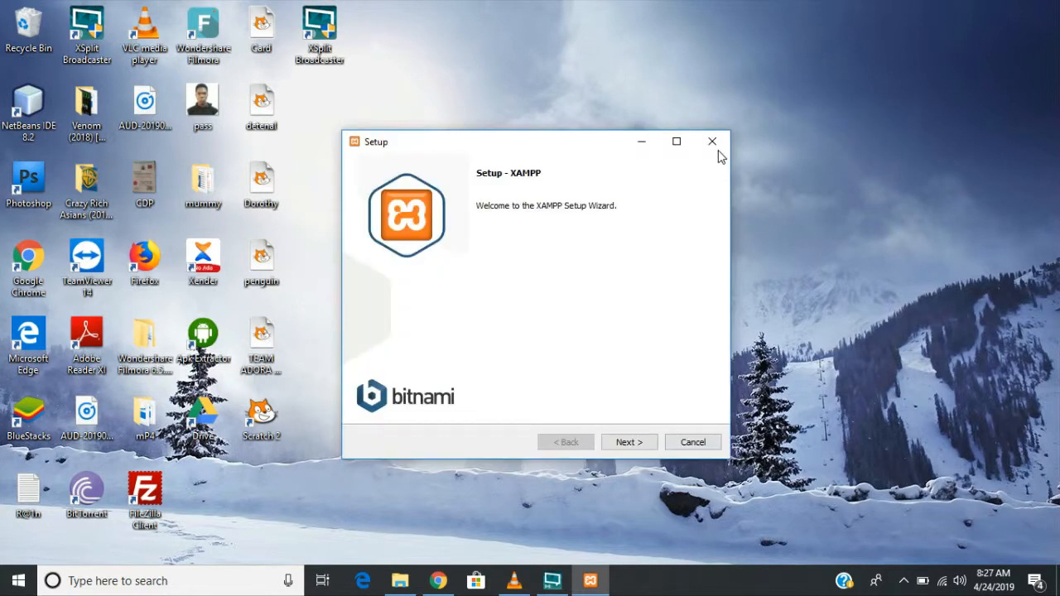
click(712, 143)
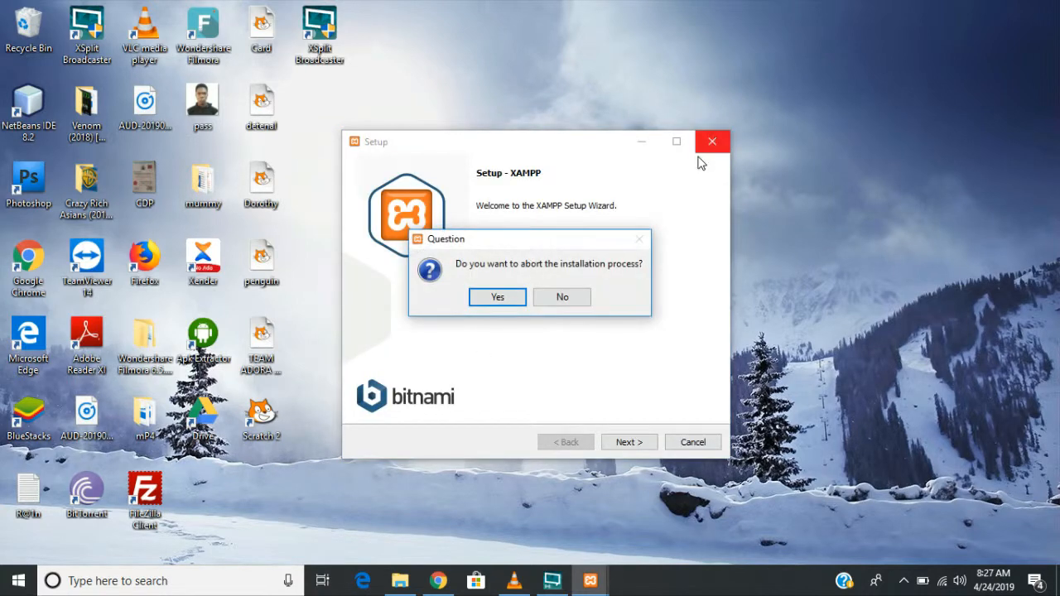
click(499, 298)
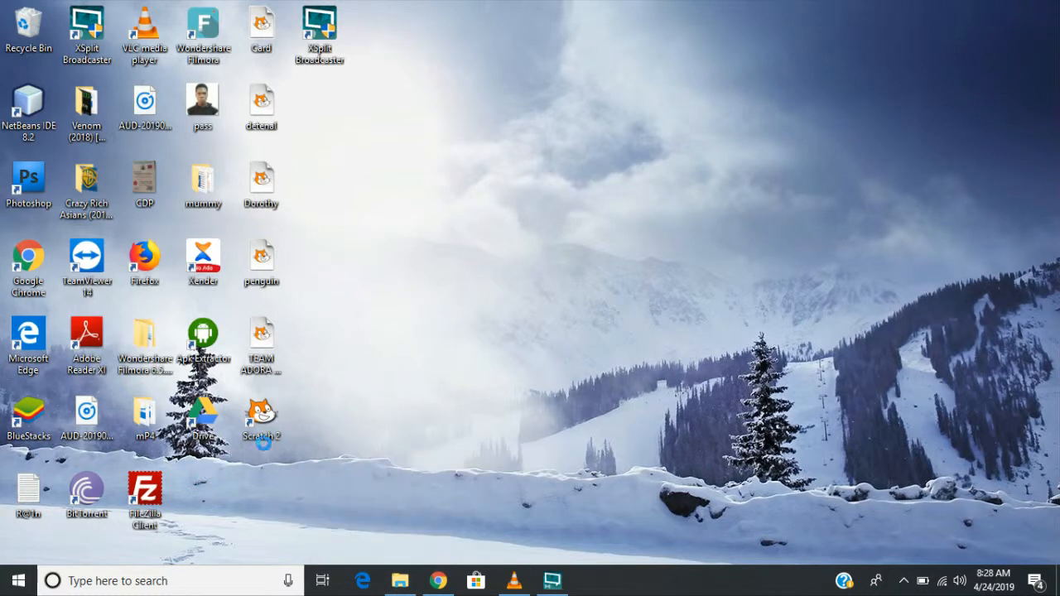
- Create a desktop folder named Web Dev and switch back to Chrome
right_click(205, 487)
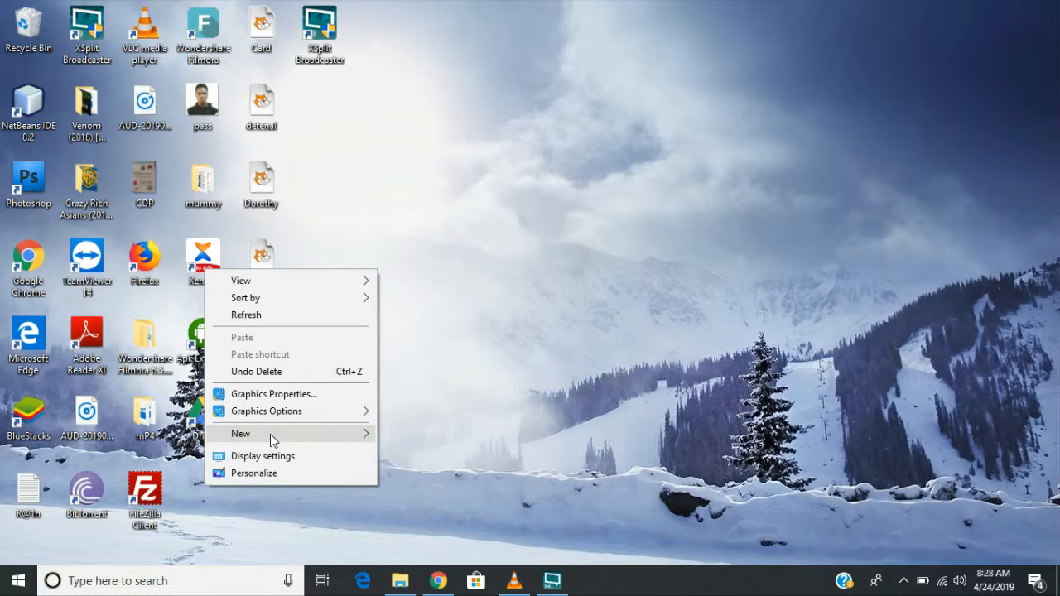
mouse_move(312, 433)
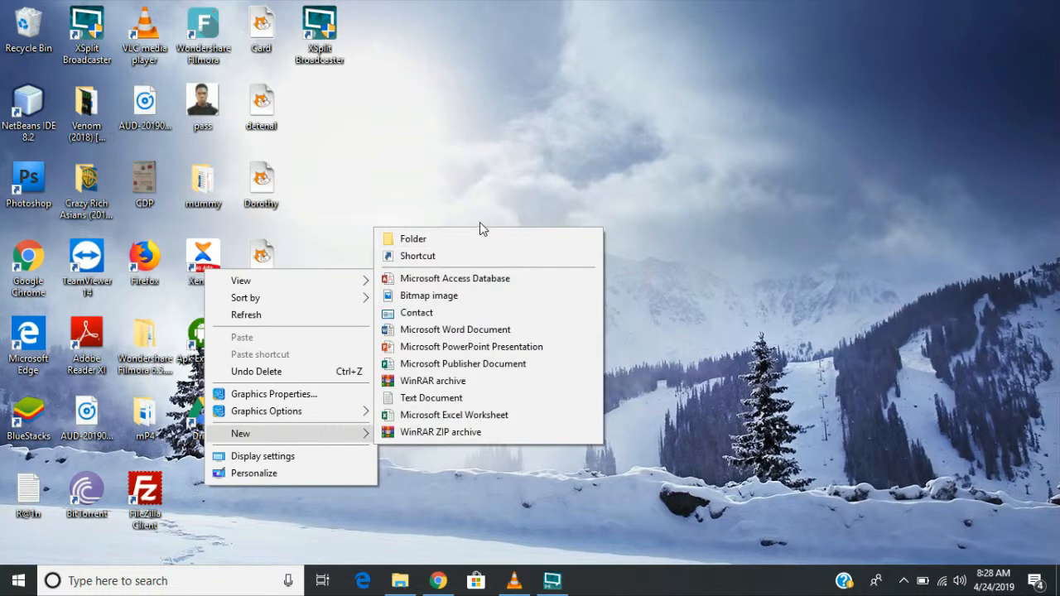
click(465, 238)
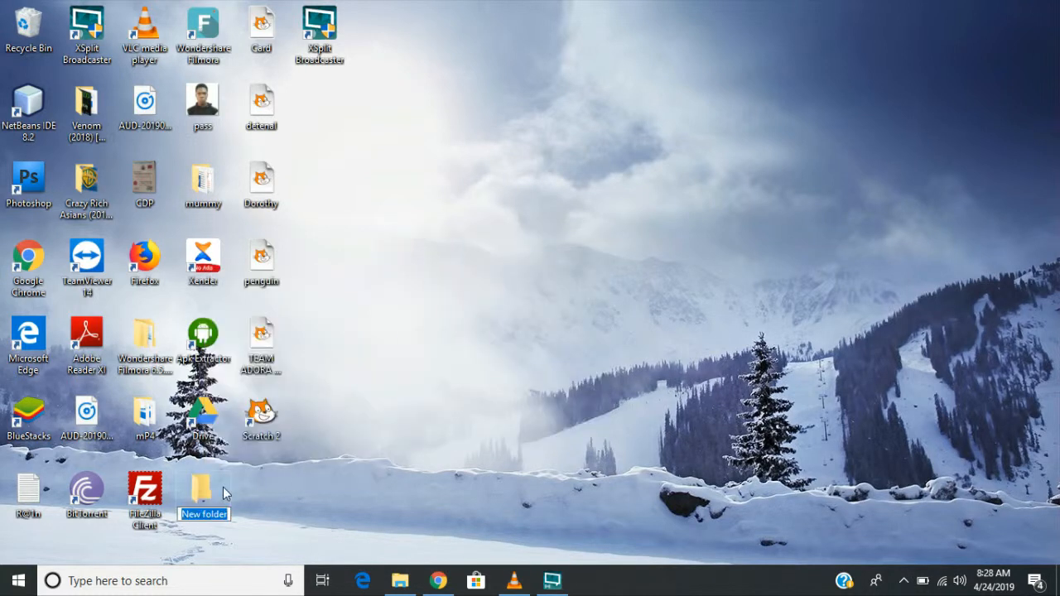
text(Web Dev)
key(Return)
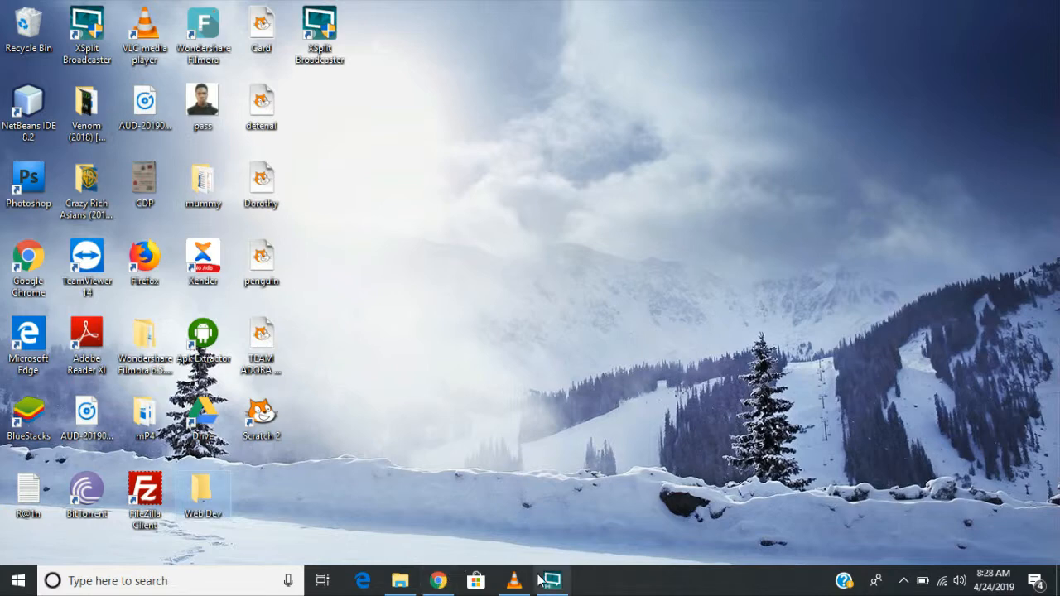
click(441, 582)
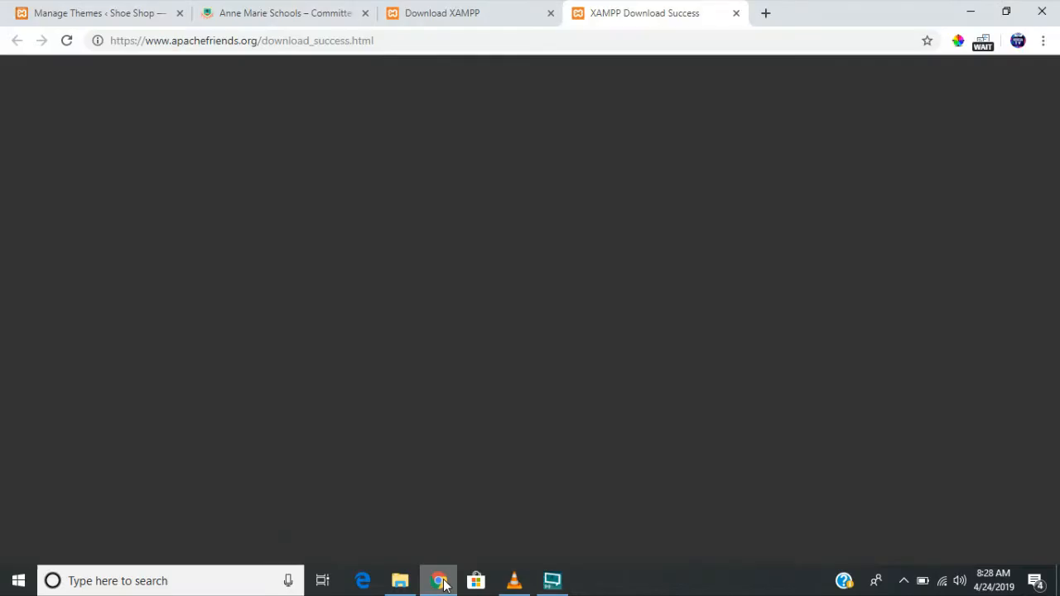
- Go to wordpress.org and open the Get WordPress download page
click(537, 42)
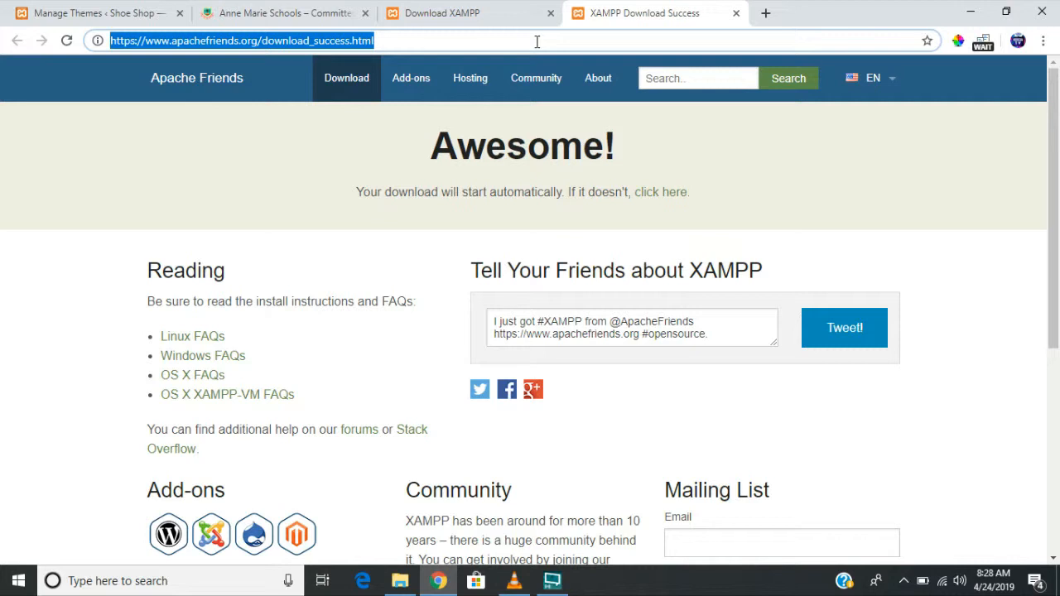
text(wordpre)
key(Return)
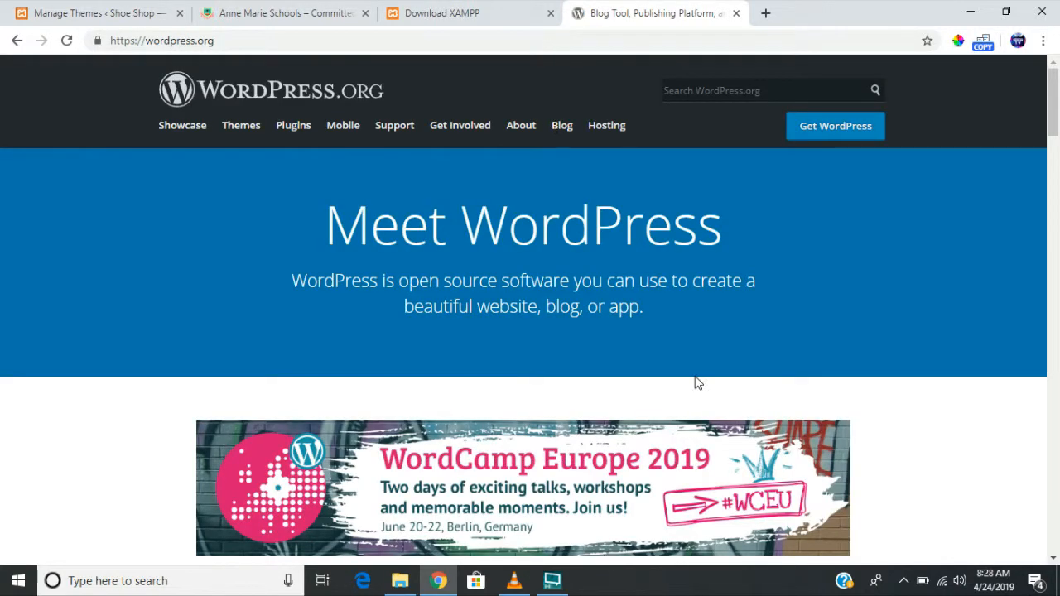
scroll(695, 383, down, 1)
scroll(721, 327, up, 1)
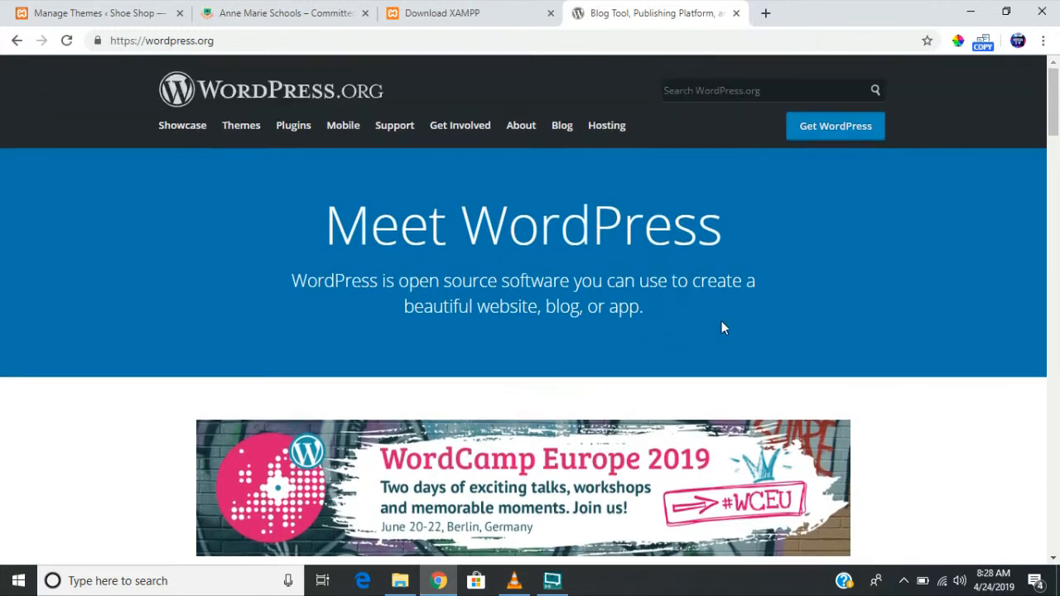
click(813, 135)
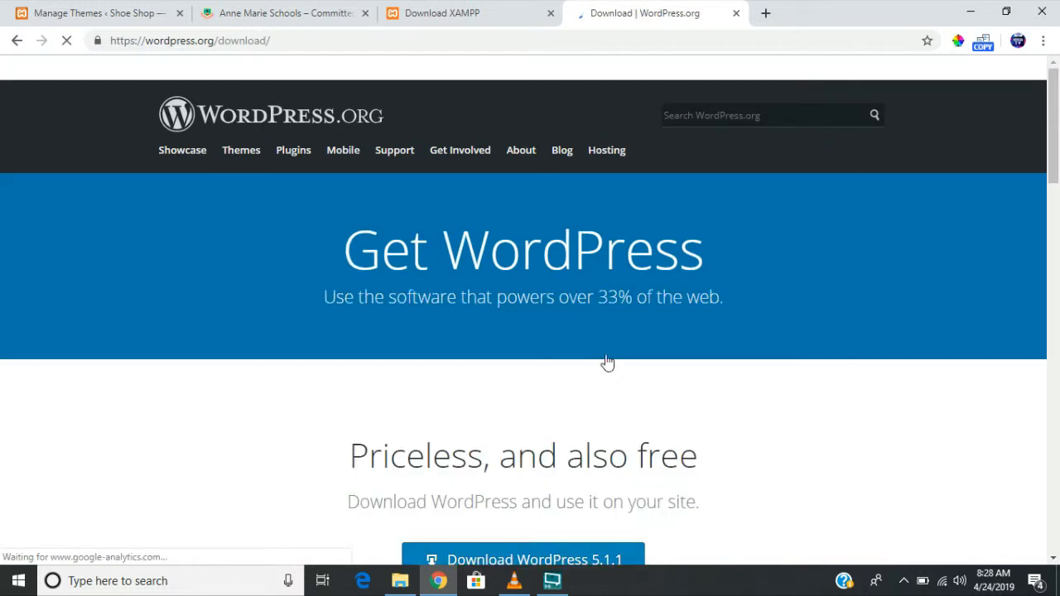
- Start the WordPress 5.1.1 download, cancel saving, and bring up the Downloads folder
scroll(585, 391, down, 2)
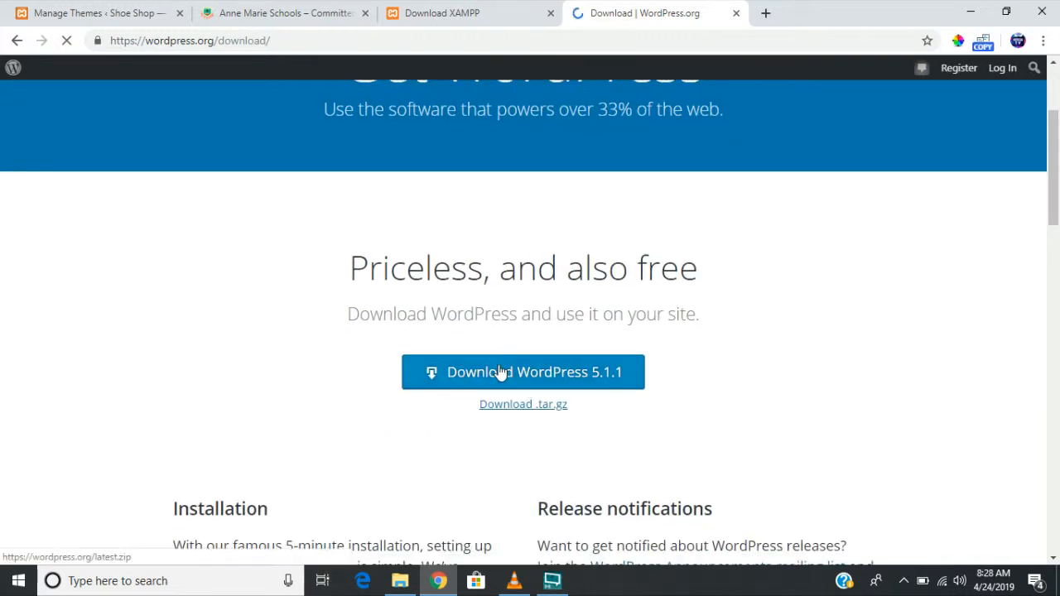
click(501, 373)
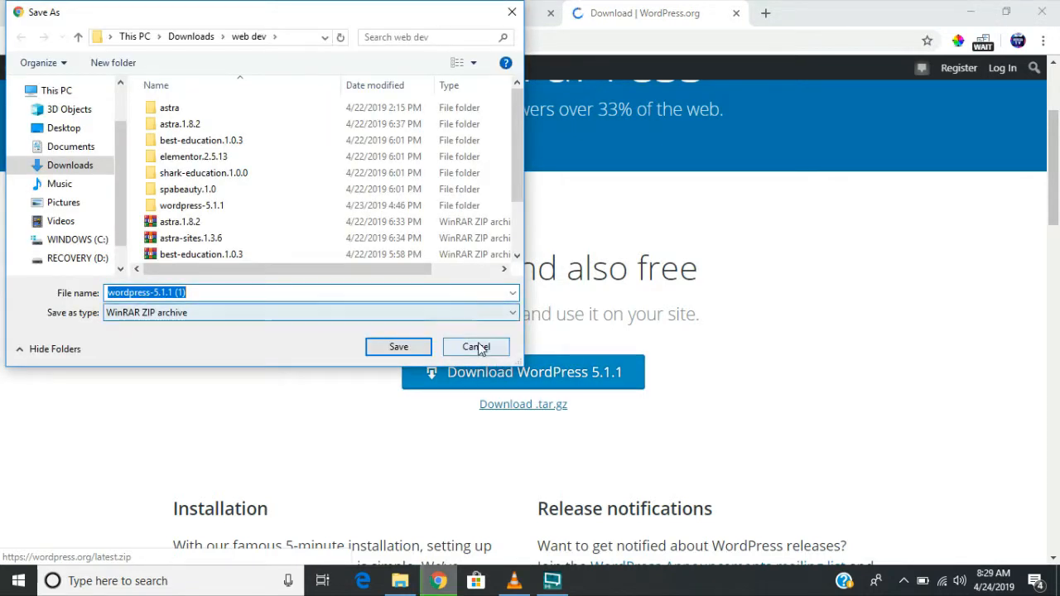
click(476, 347)
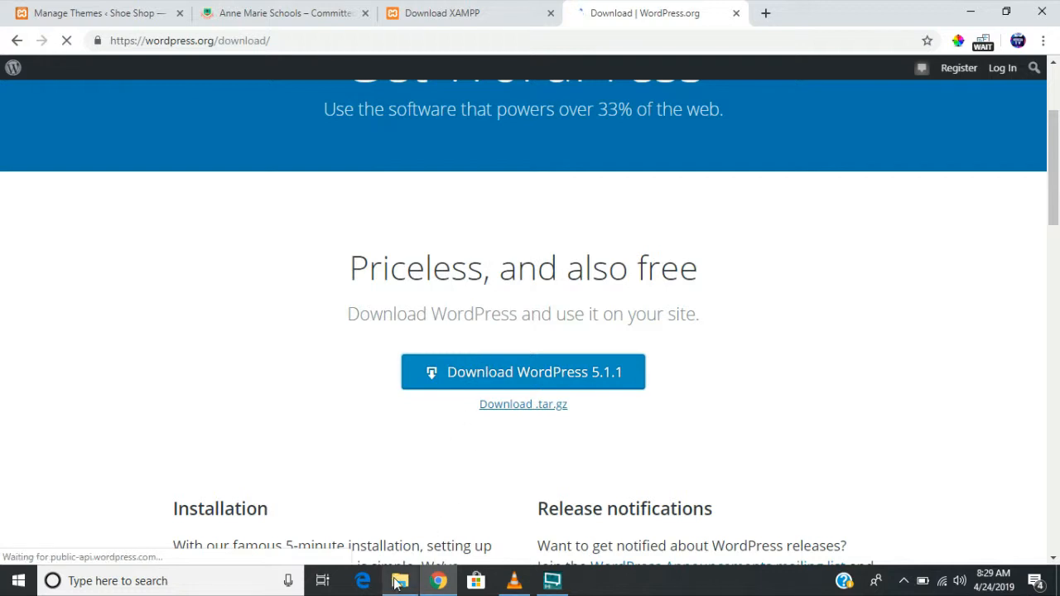
click(396, 584)
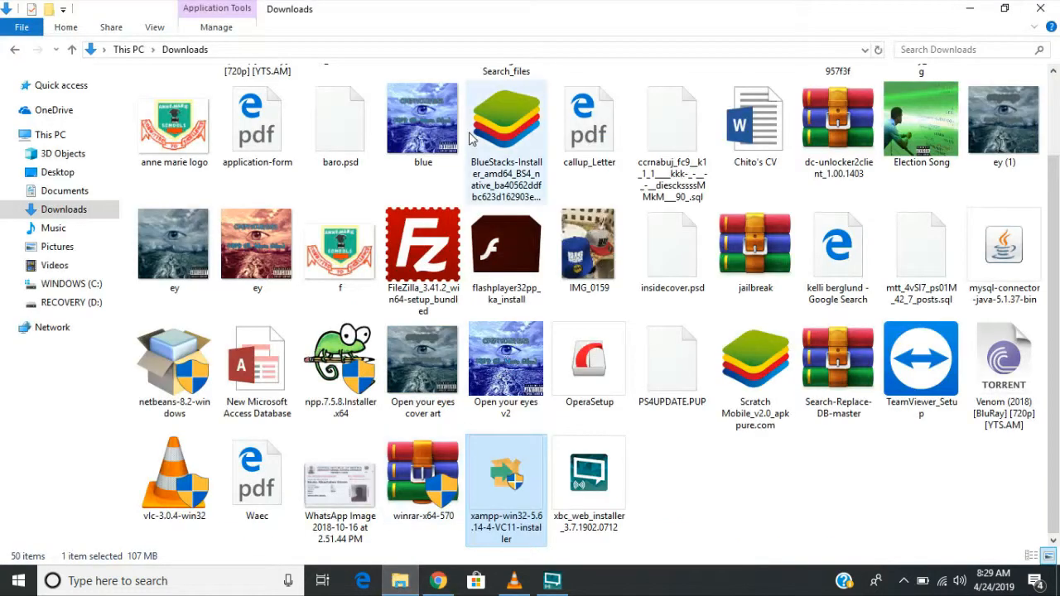
- Open the web dev folder to find the wordpress-5.1.1 folder and ZIP, then return to Chrome
scroll(644, 368, up, 1)
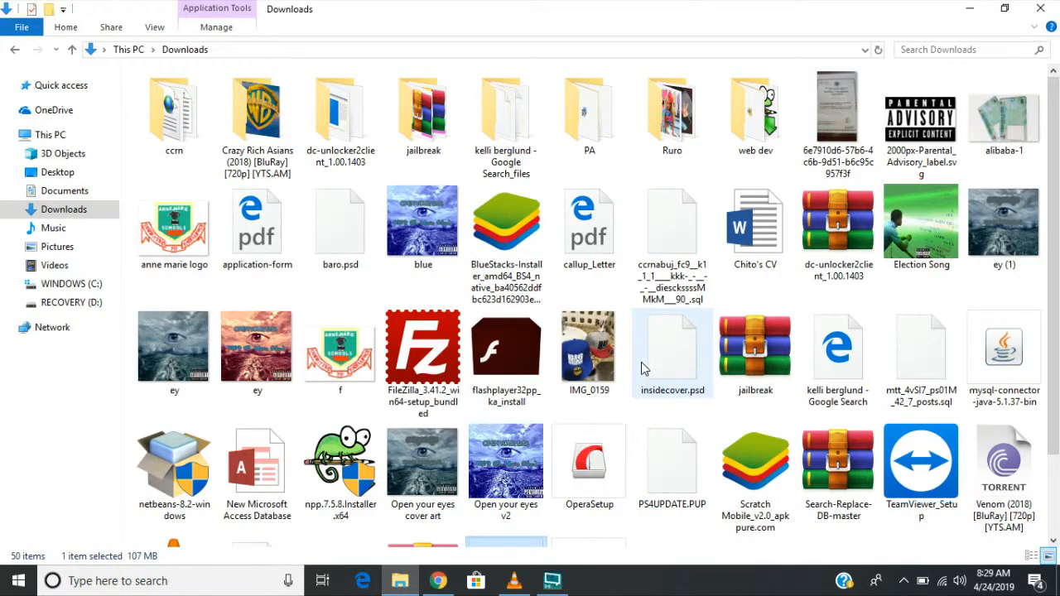
double_click(753, 115)
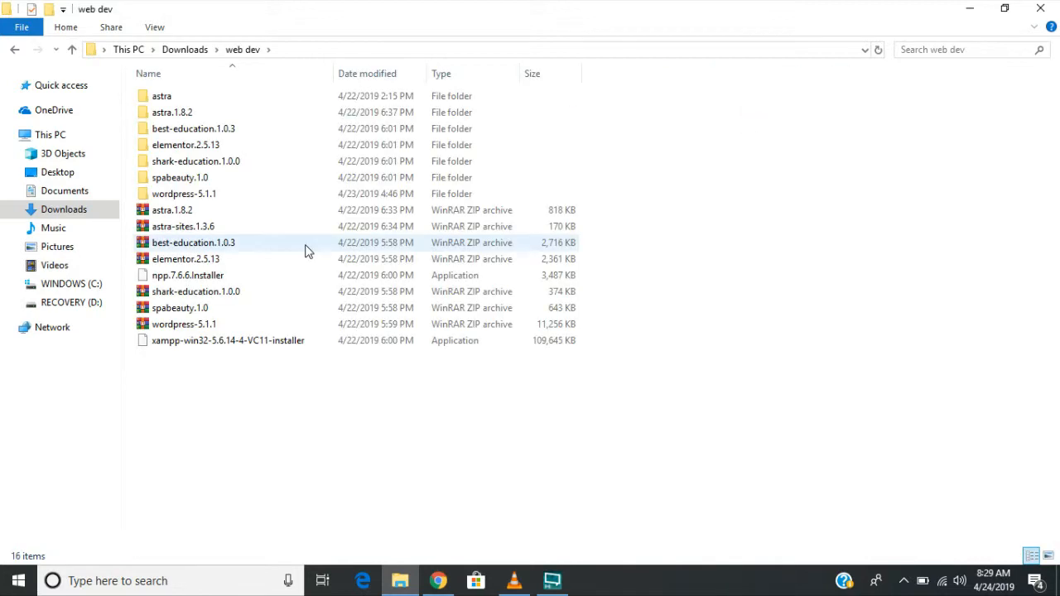
click(232, 197)
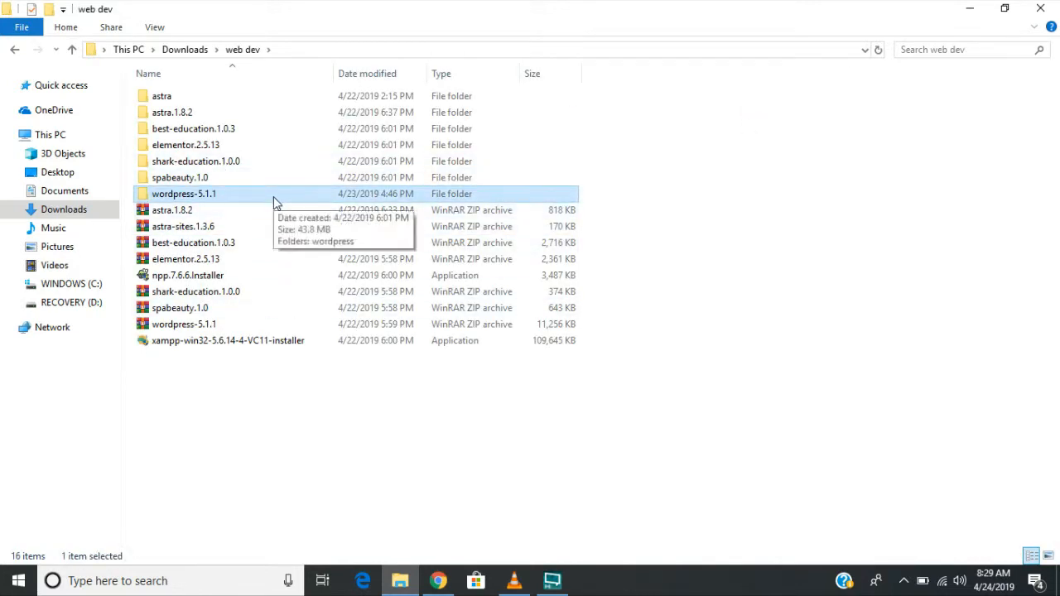
click(213, 327)
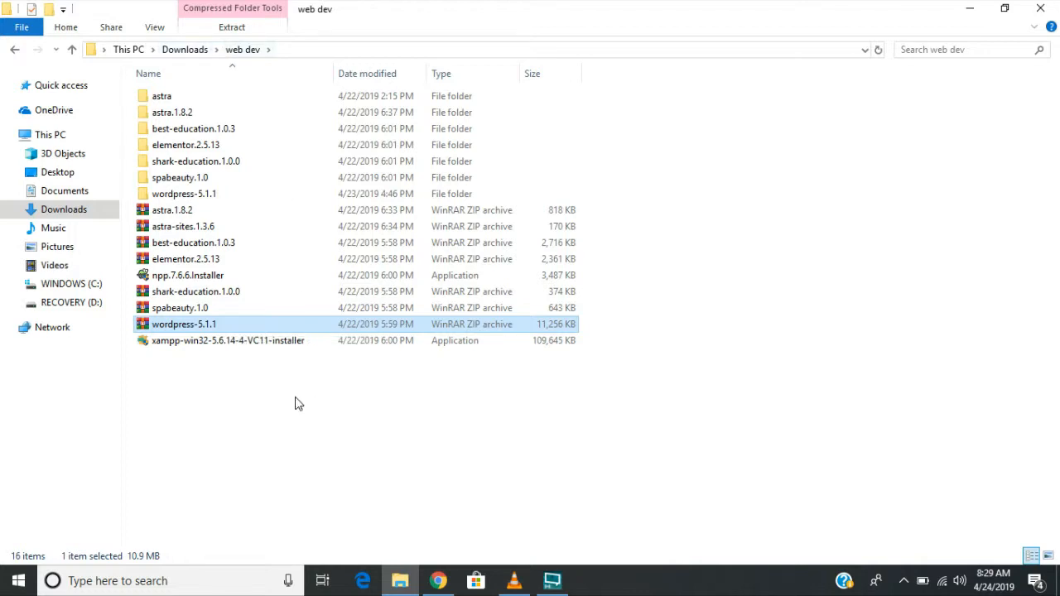
click(439, 582)
- Open the Theme Directory and scroll through featured themes like Twenty Nineteen and AStore
scroll(622, 157, up, 3)
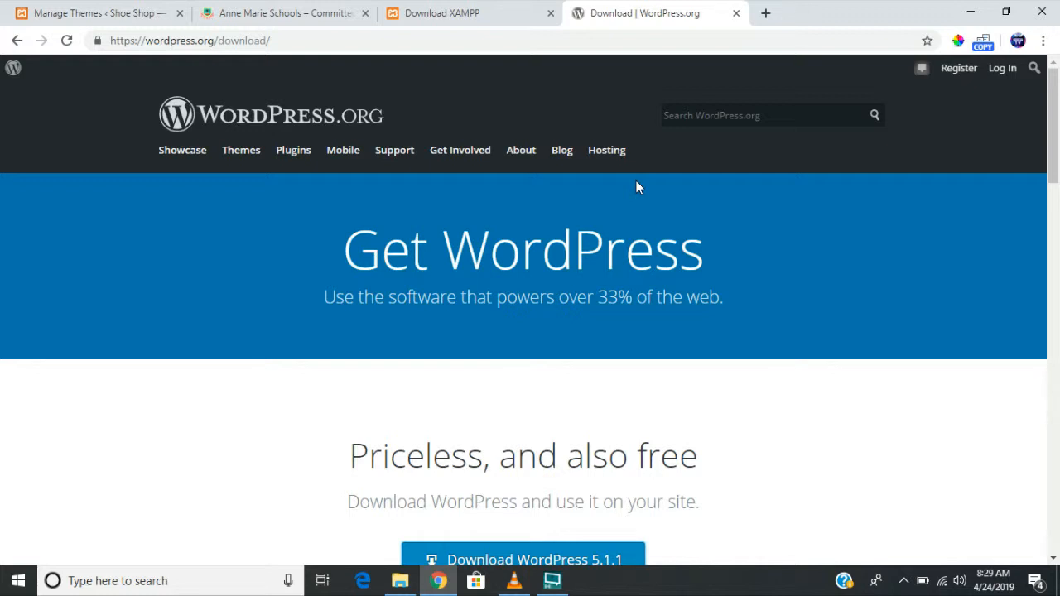
click(242, 157)
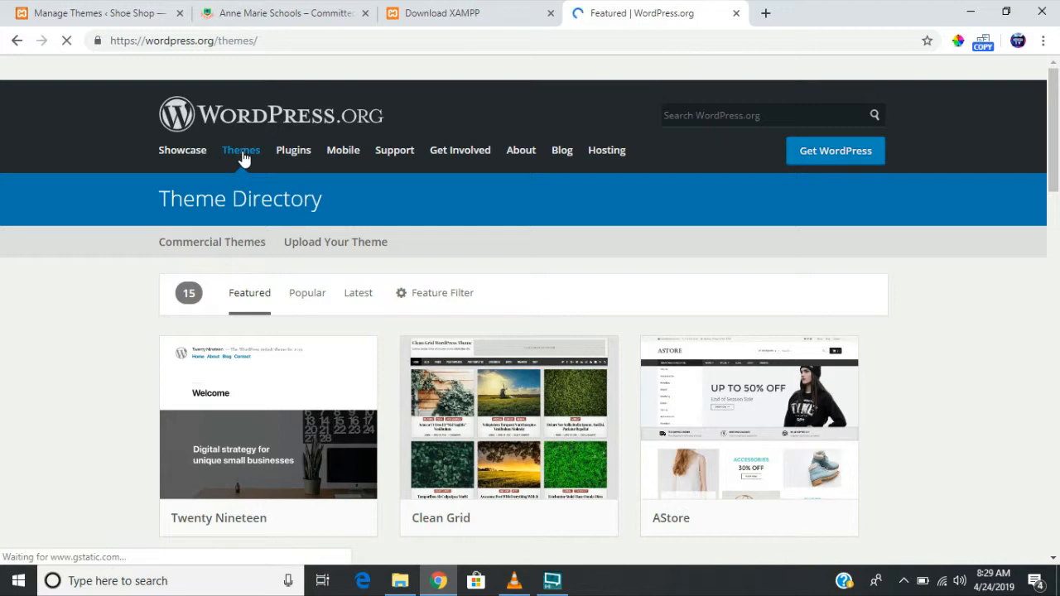
scroll(768, 408, down, 1)
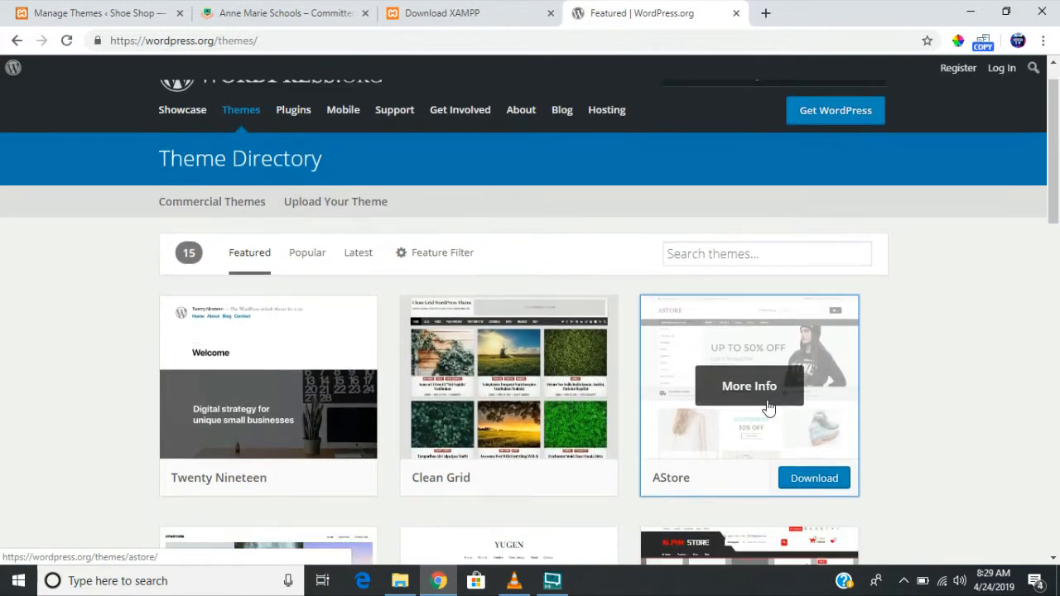
scroll(768, 407, down, 5)
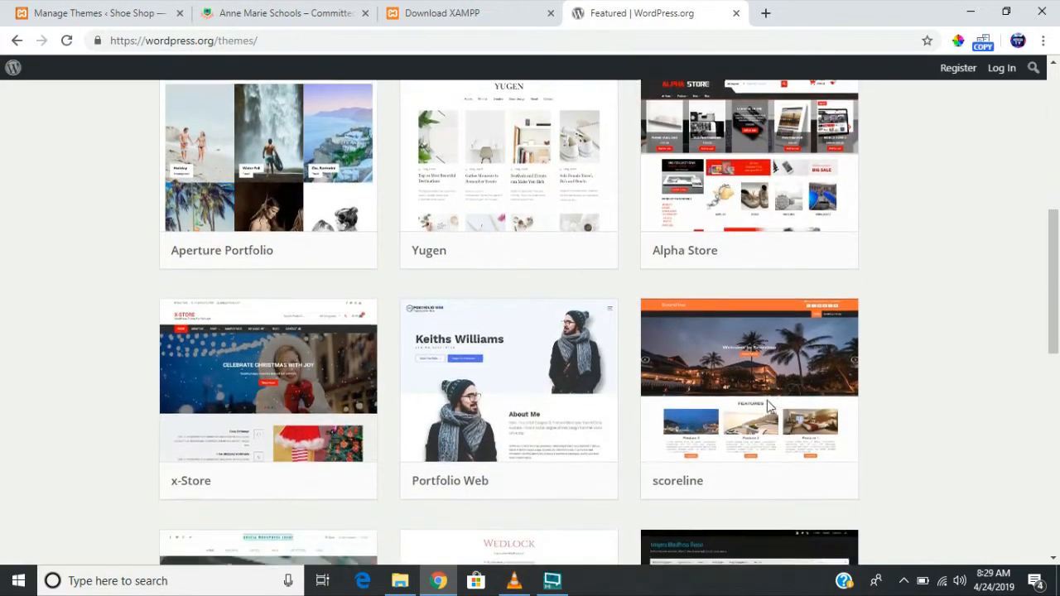
scroll(767, 406, down, 4)
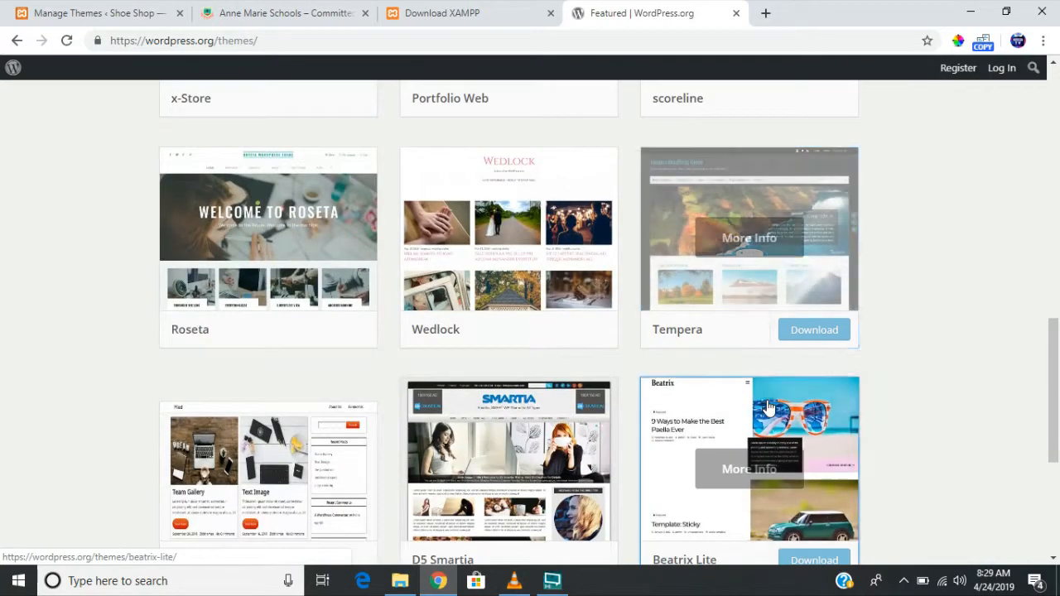
scroll(767, 406, down, 3)
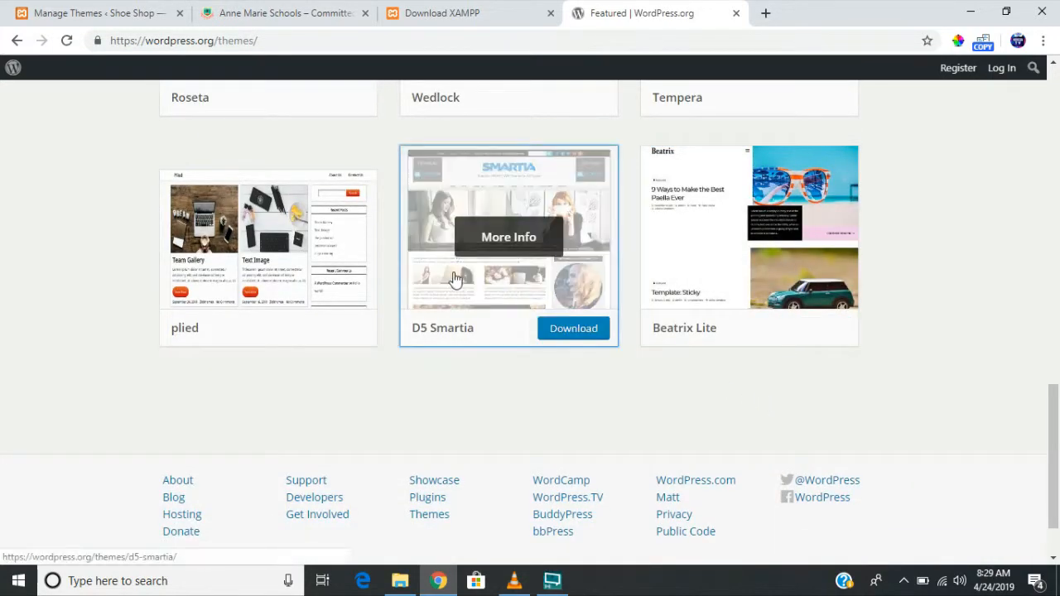
scroll(561, 255, up, 3)
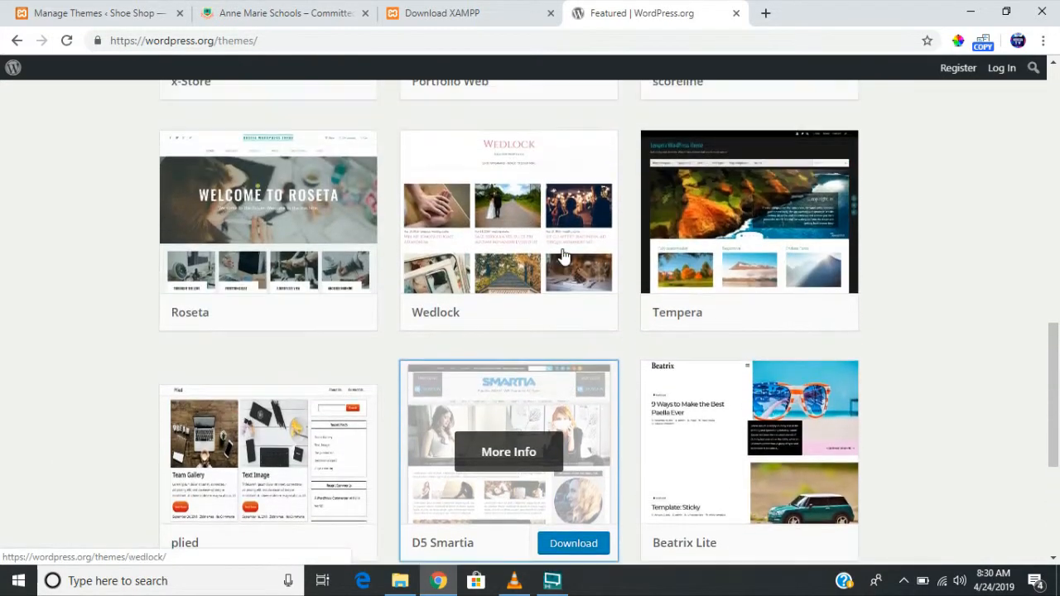
scroll(561, 256, up, 8)
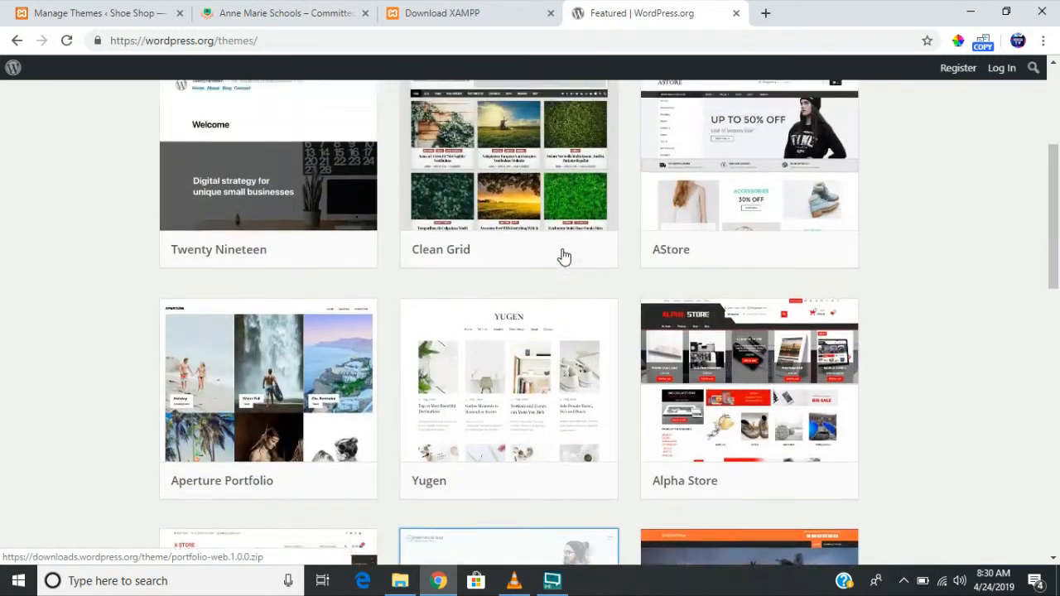
scroll(561, 255, up, 3)
- Search themes for 'mesme' and save mesmerize.1.6.81.zip into Downloads\web dev
click(702, 245)
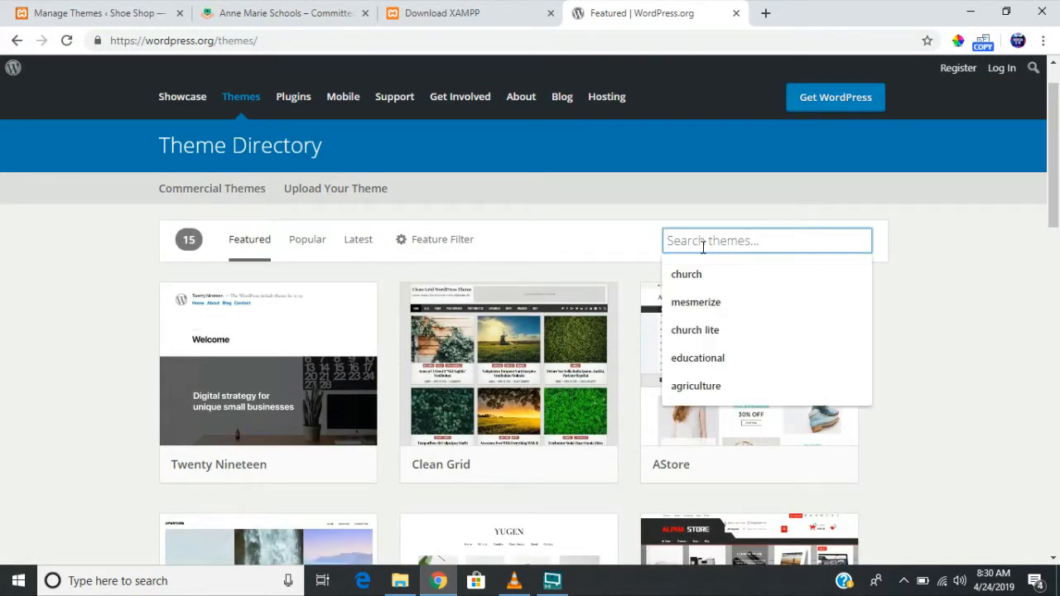
text(me)
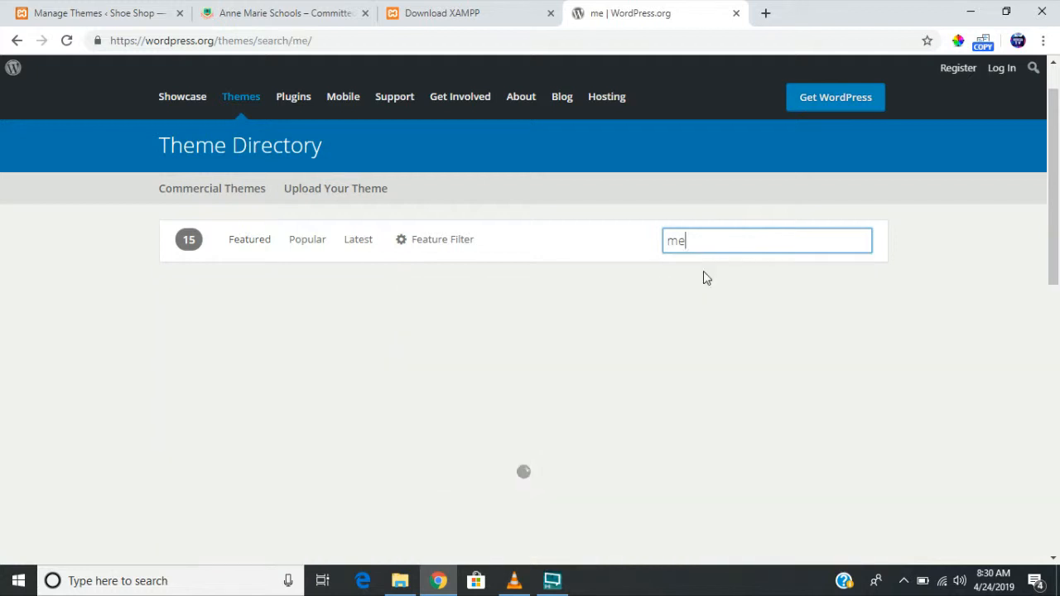
text(sme)
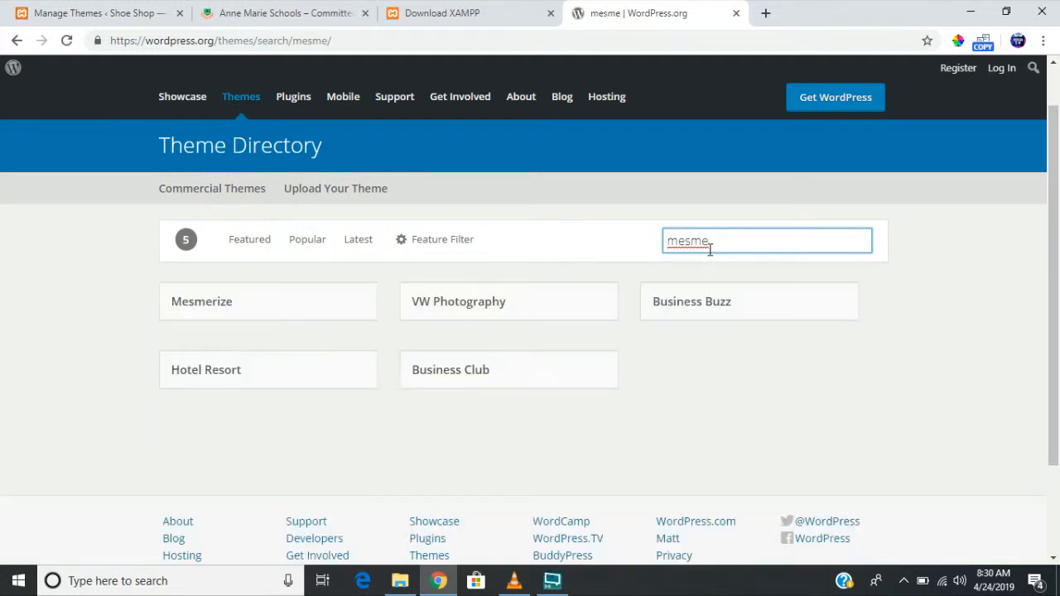
mouse_move(279, 453)
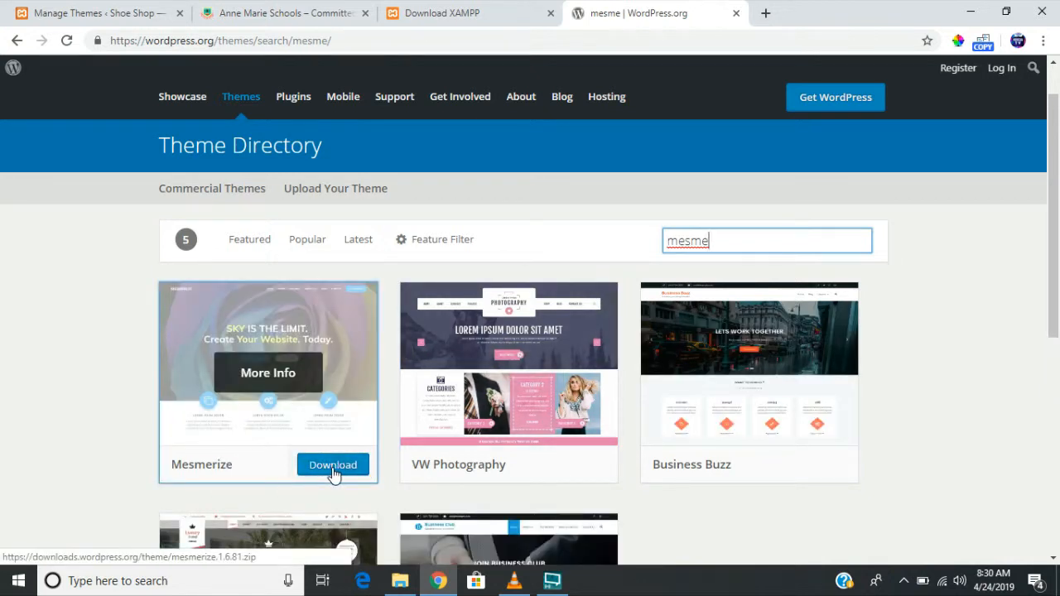
click(333, 466)
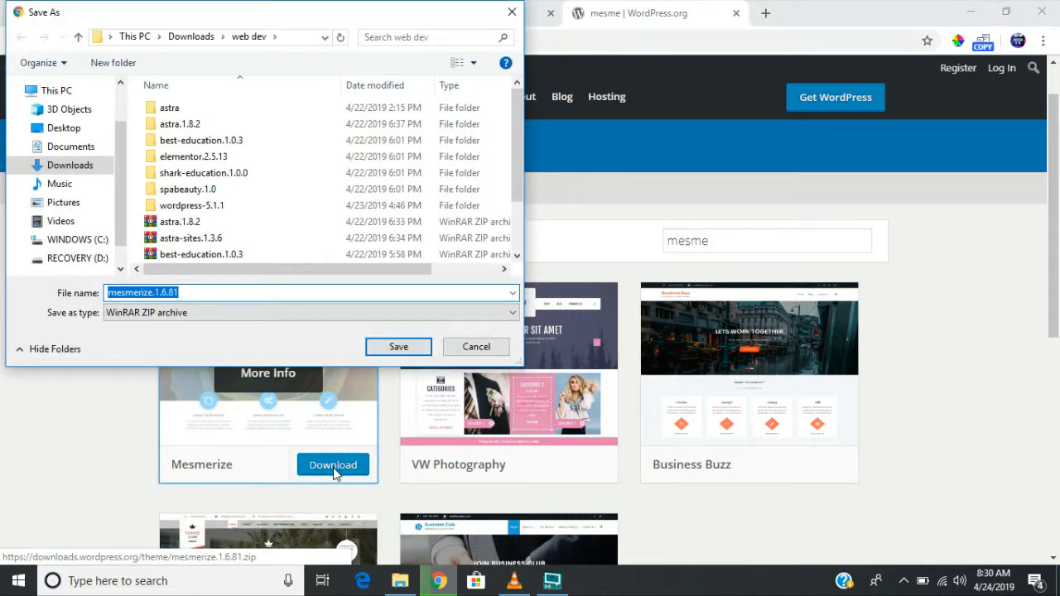
click(398, 348)
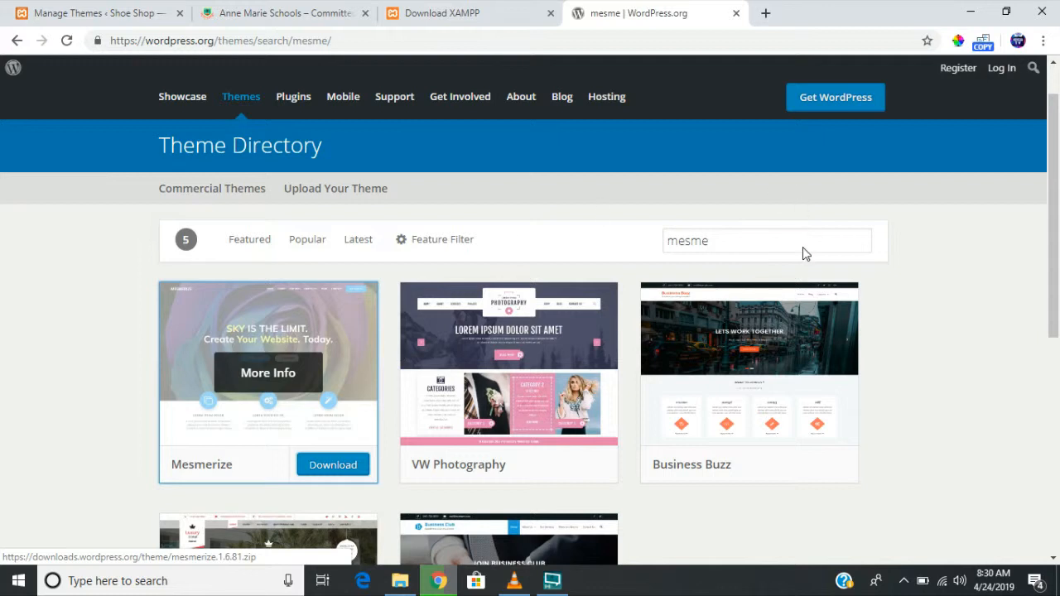
click(742, 241)
- Replace the theme search with 'utilit' and browse the results
key(ctrl+a)
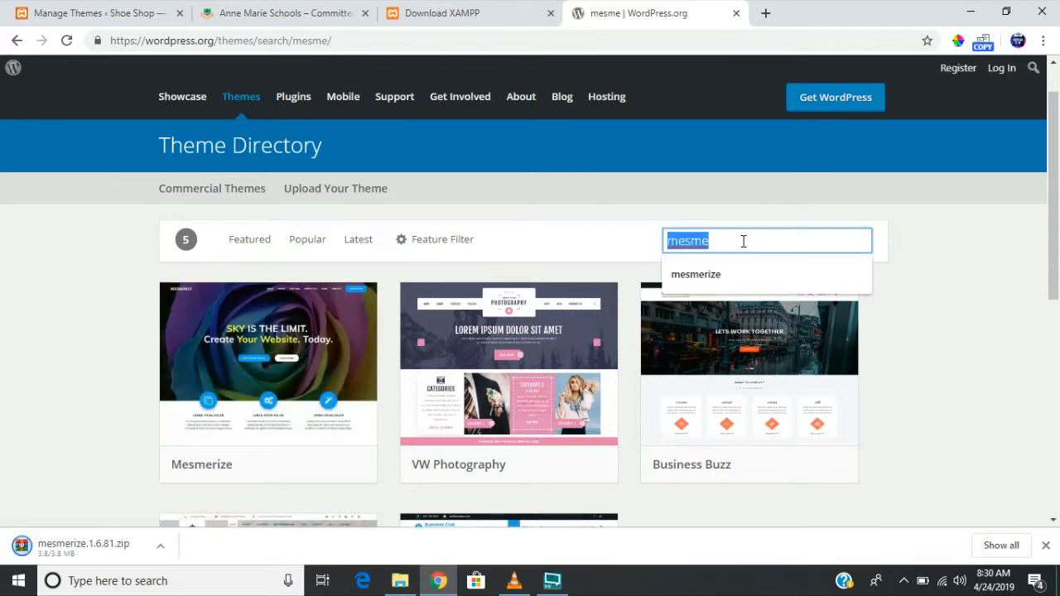
key(BackSpace)
text(ut)
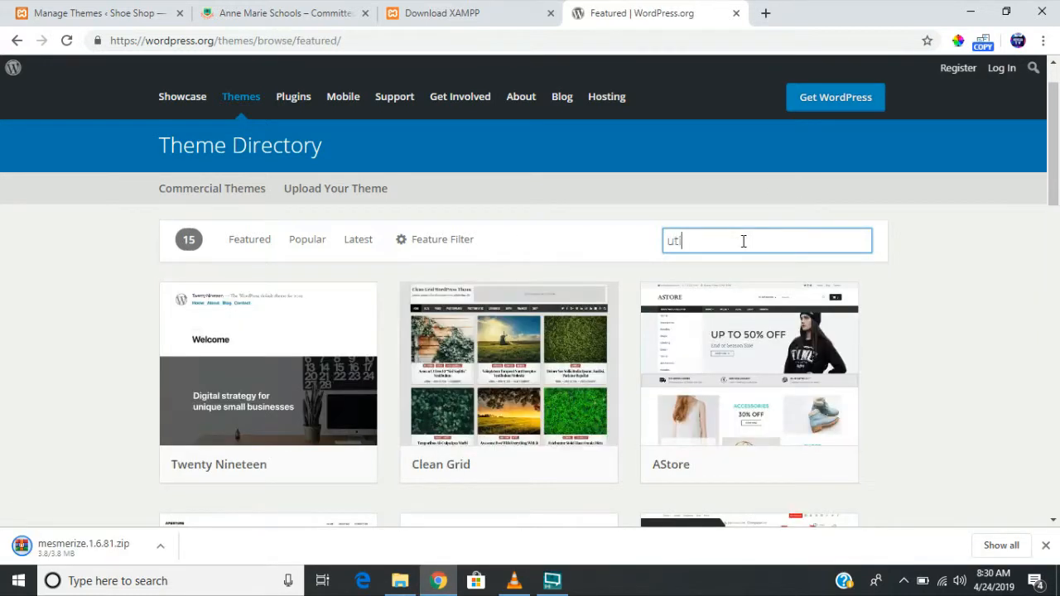
text(ilit)
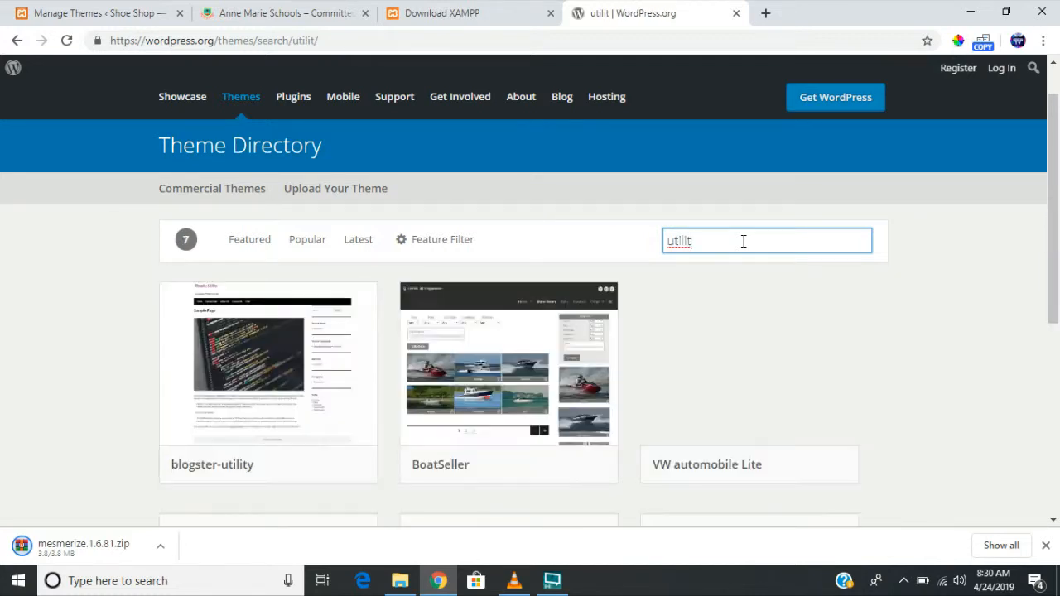
scroll(822, 403, down, 4)
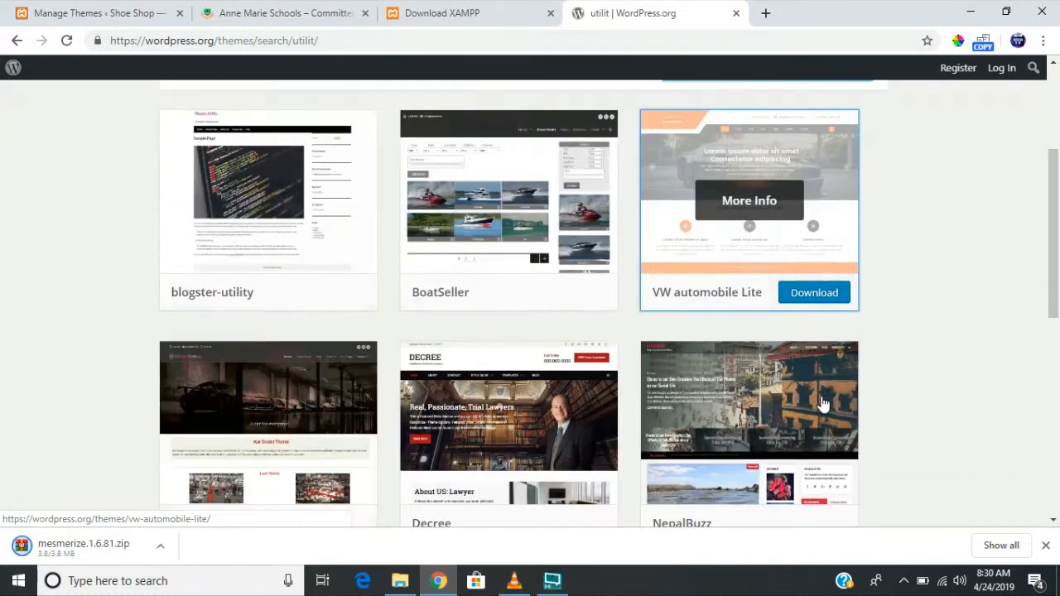
scroll(822, 404, down, 4)
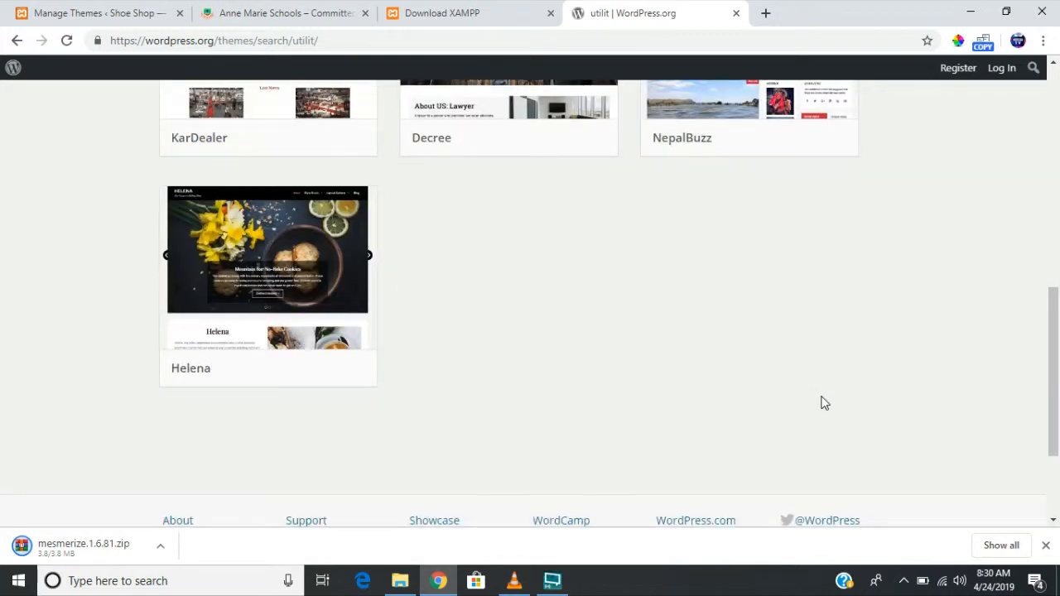
scroll(822, 404, up, 9)
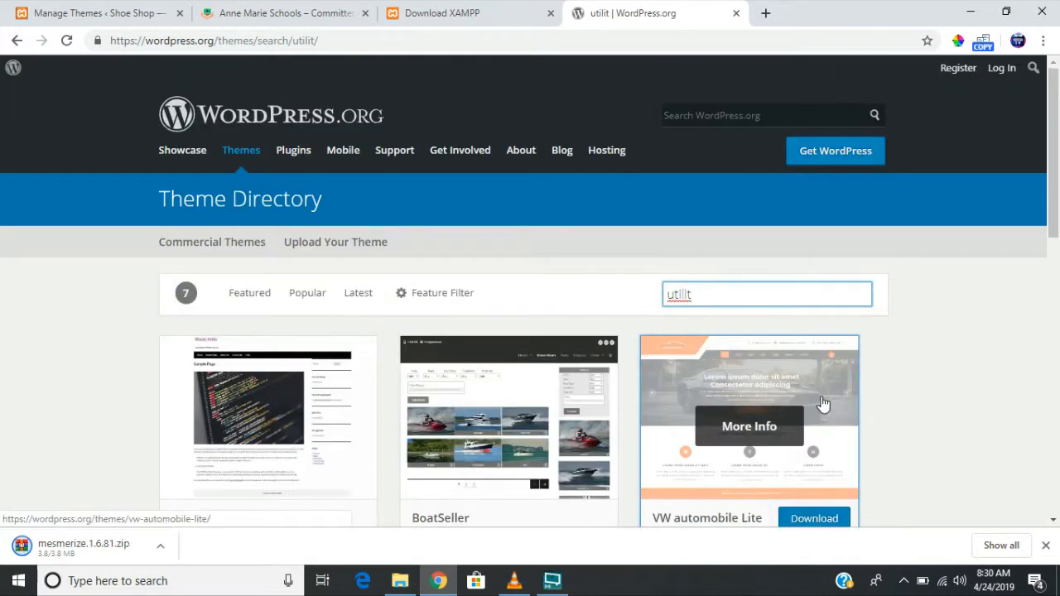
- Search themes for 'educational' and save the Educational theme's educational.1.0.9.zip
key(BackSpace)
key(BackSpace)
key(BackSpace)
key(BackSpace)
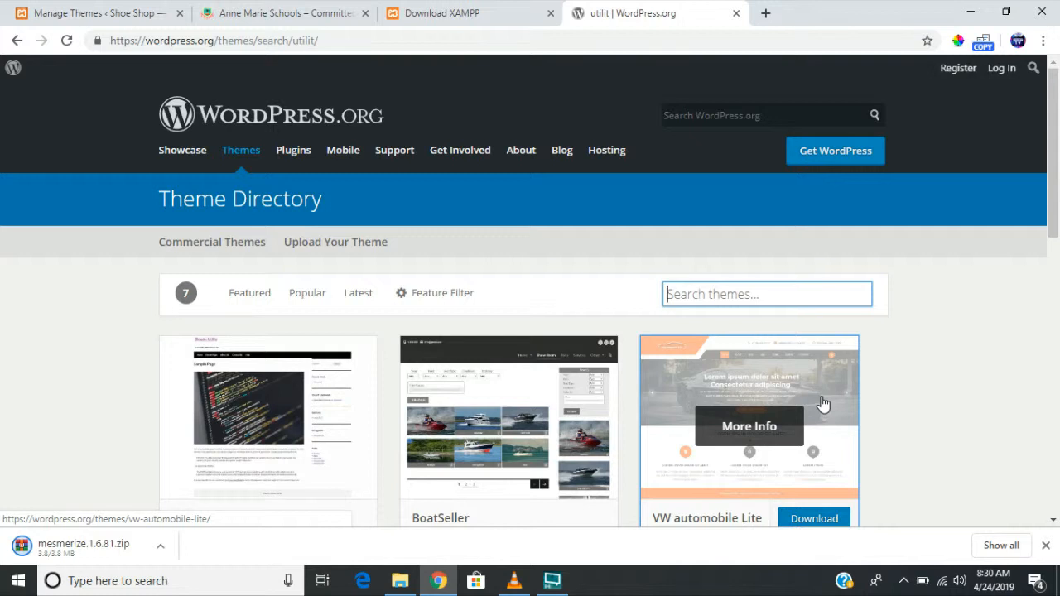
text(educ)
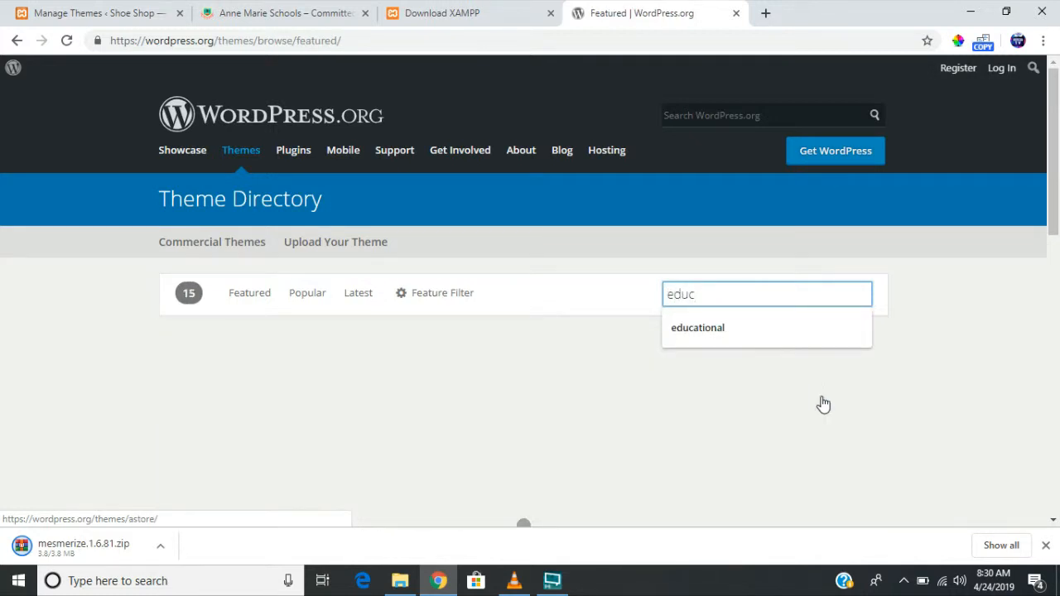
text(ay)
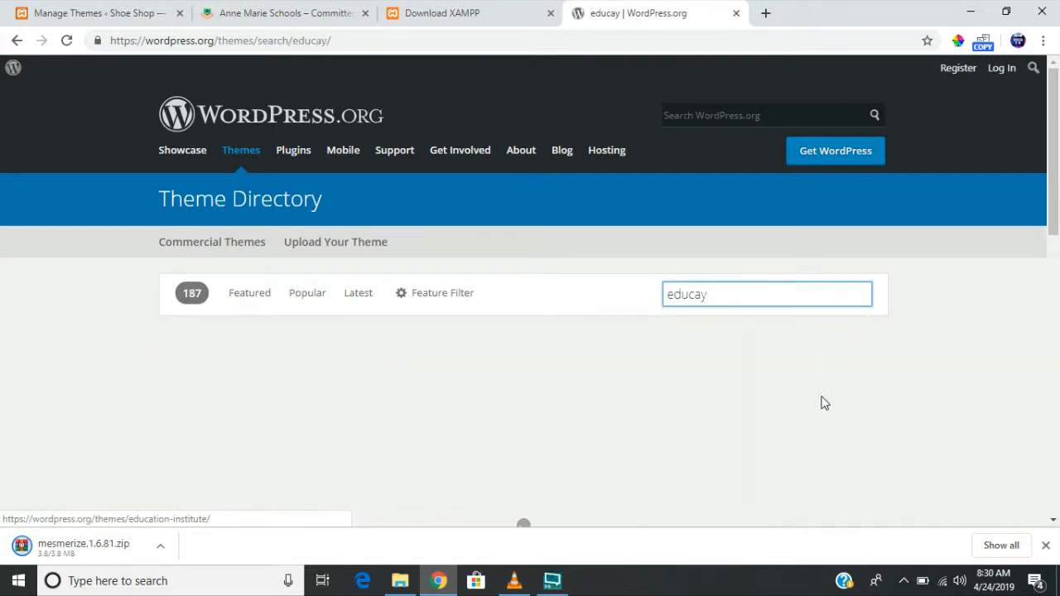
key(BackSpace)
text(tional)
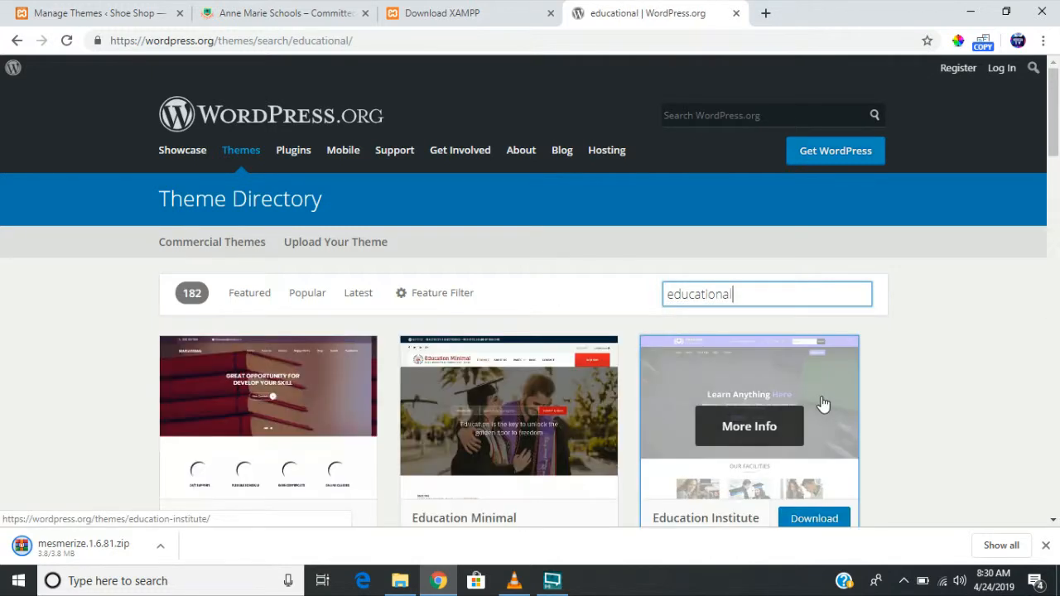
scroll(580, 445, down, 2)
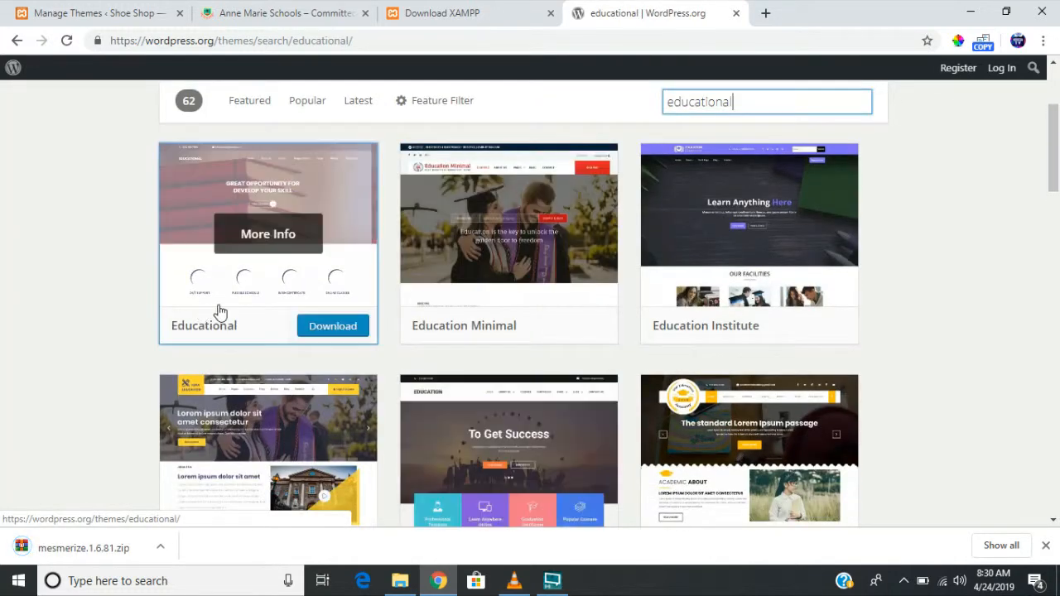
scroll(669, 447, down, 2)
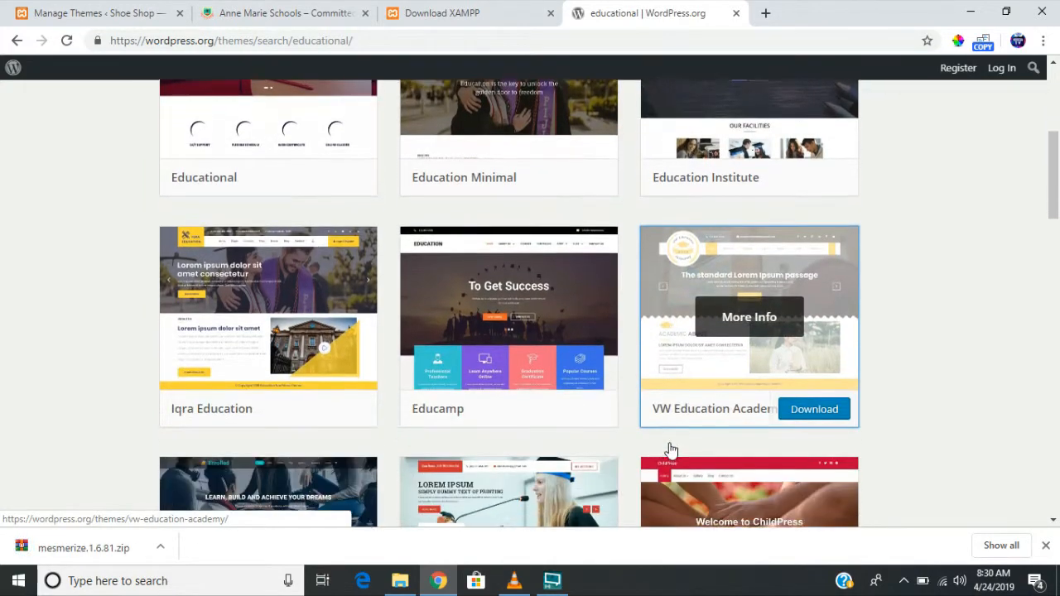
scroll(670, 449, down, 3)
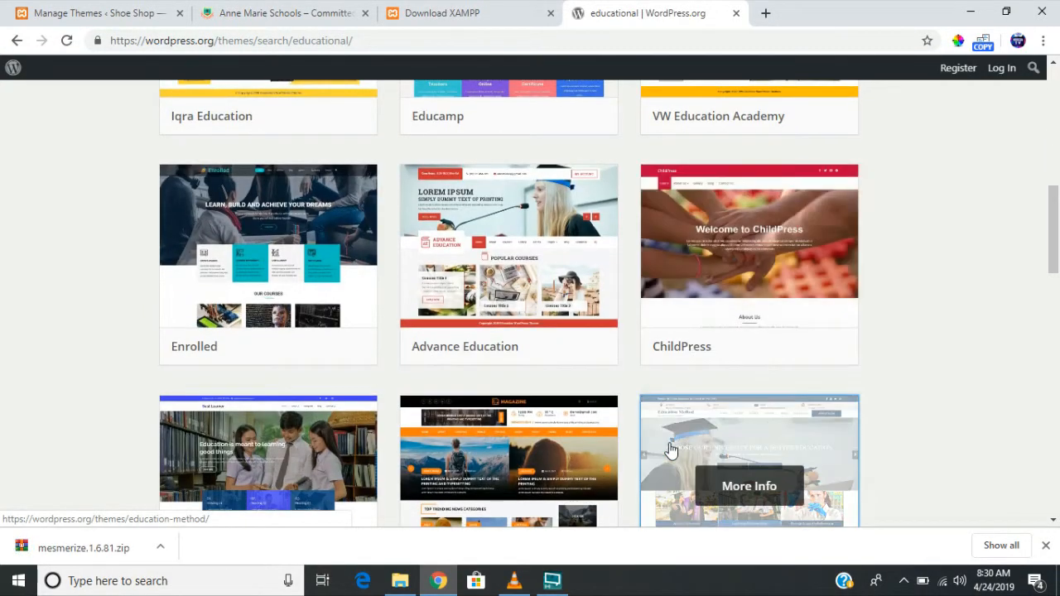
scroll(533, 447, up, 7)
click(328, 478)
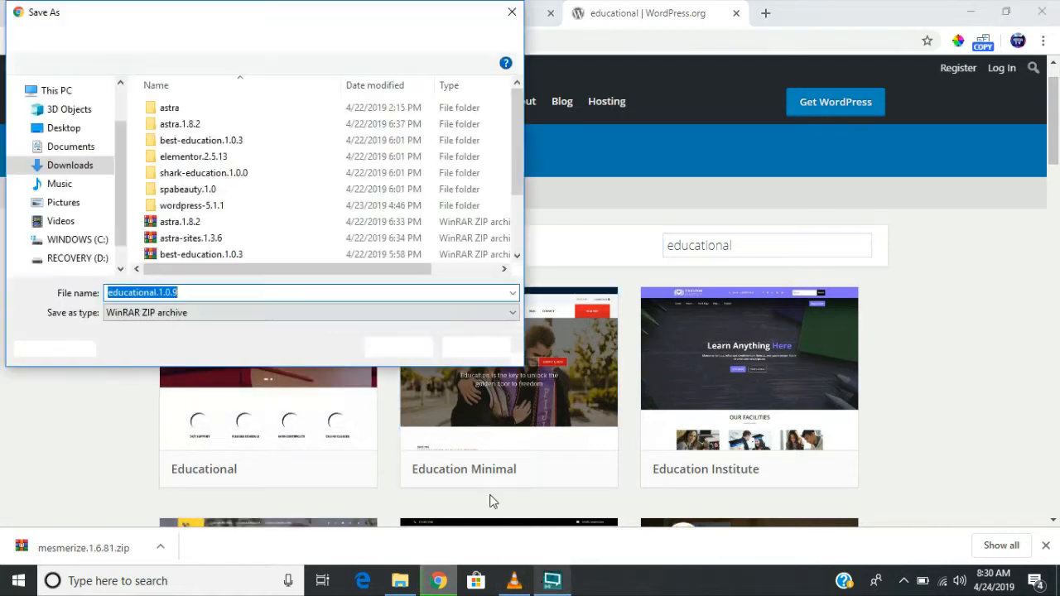
click(398, 347)
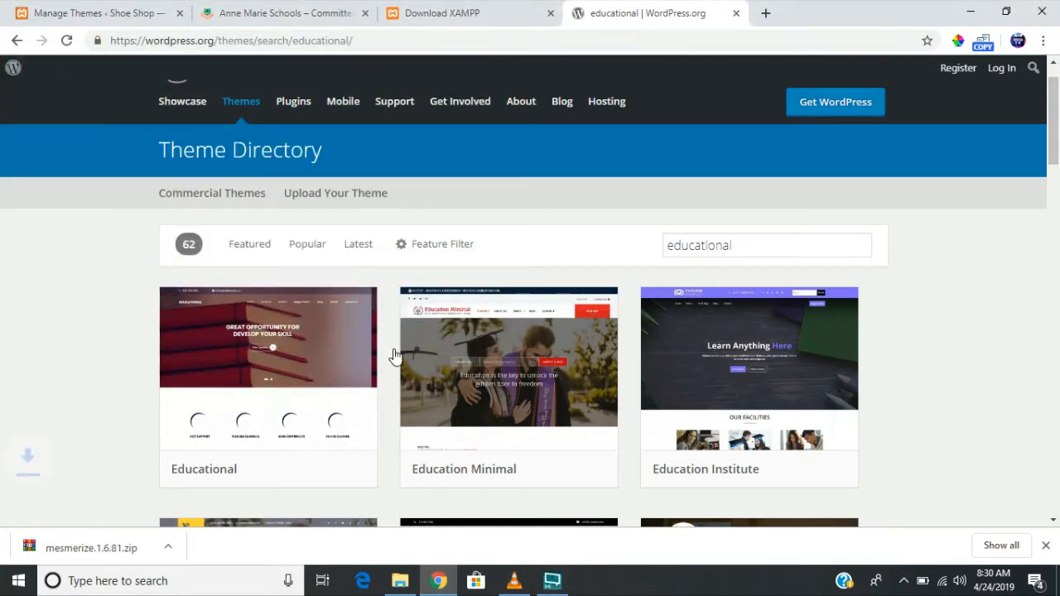
- Search the WordPress.org plugin directory for 'Elementor', with Elementor Page Builder listed first
click(293, 103)
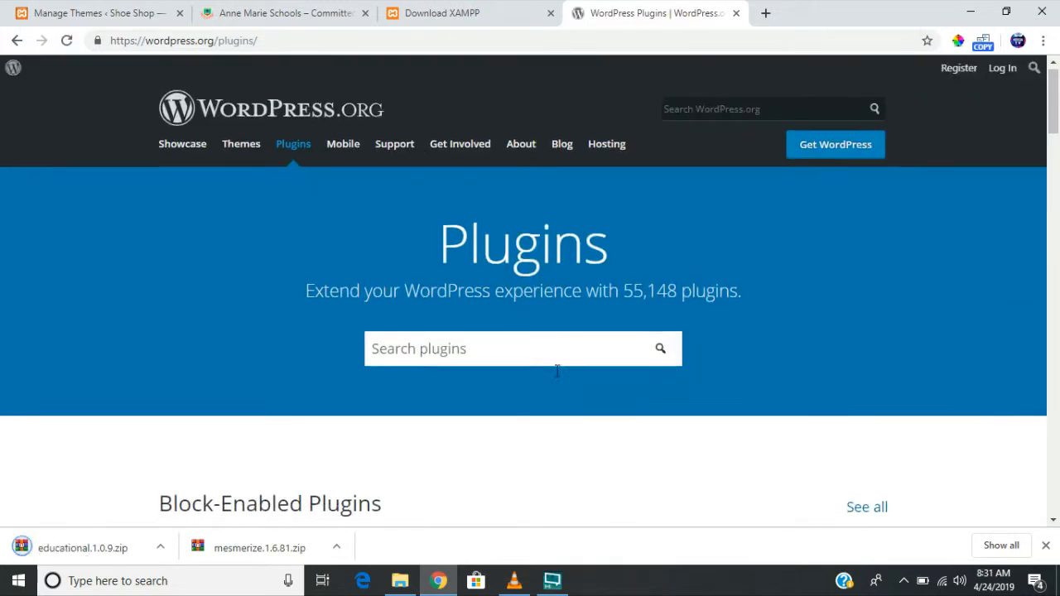
scroll(557, 371, down, 6)
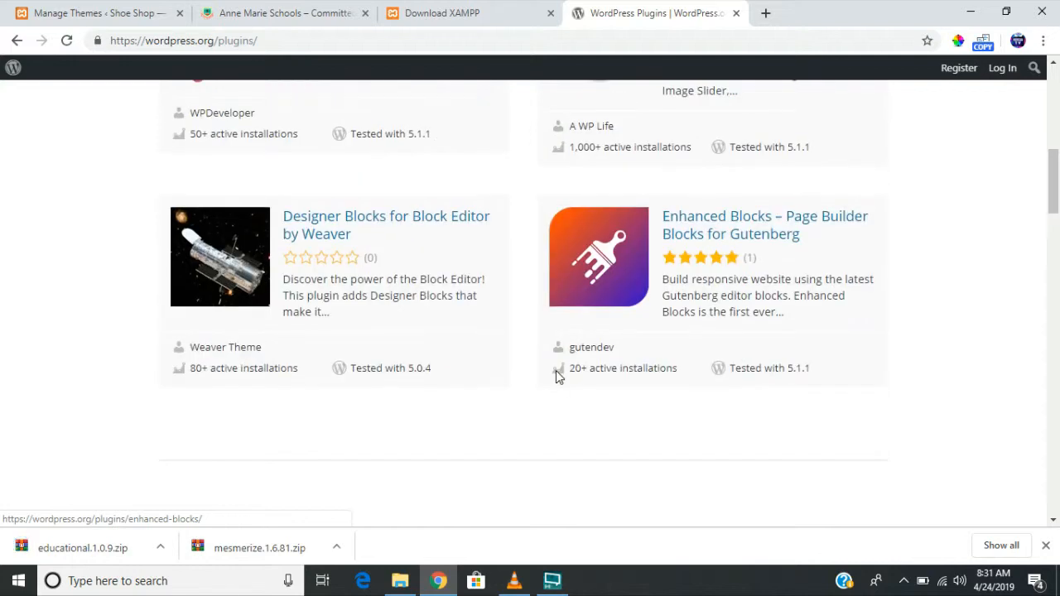
scroll(555, 370, up, 8)
click(517, 364)
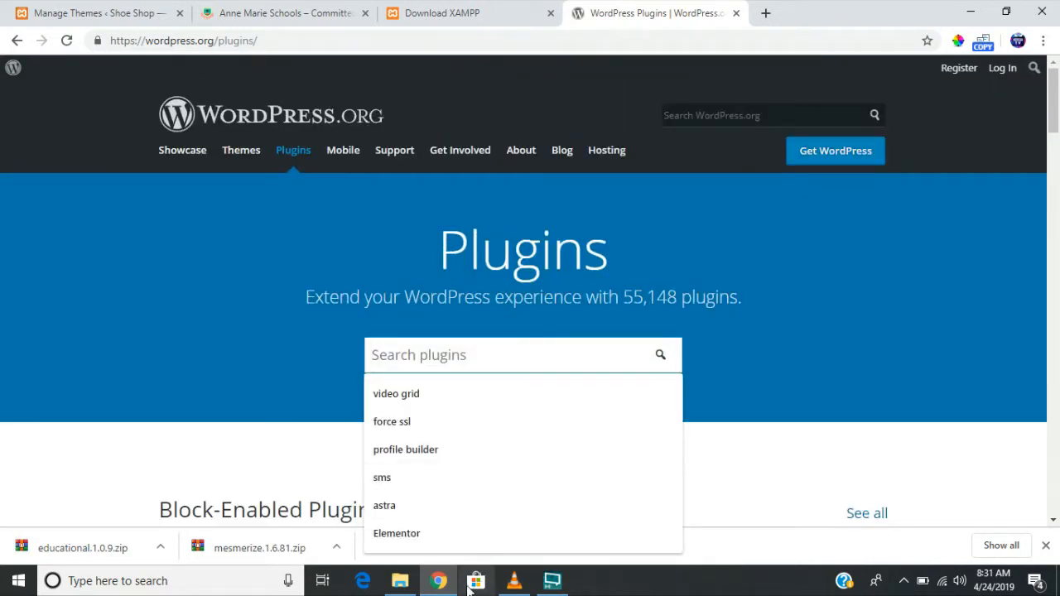
click(467, 536)
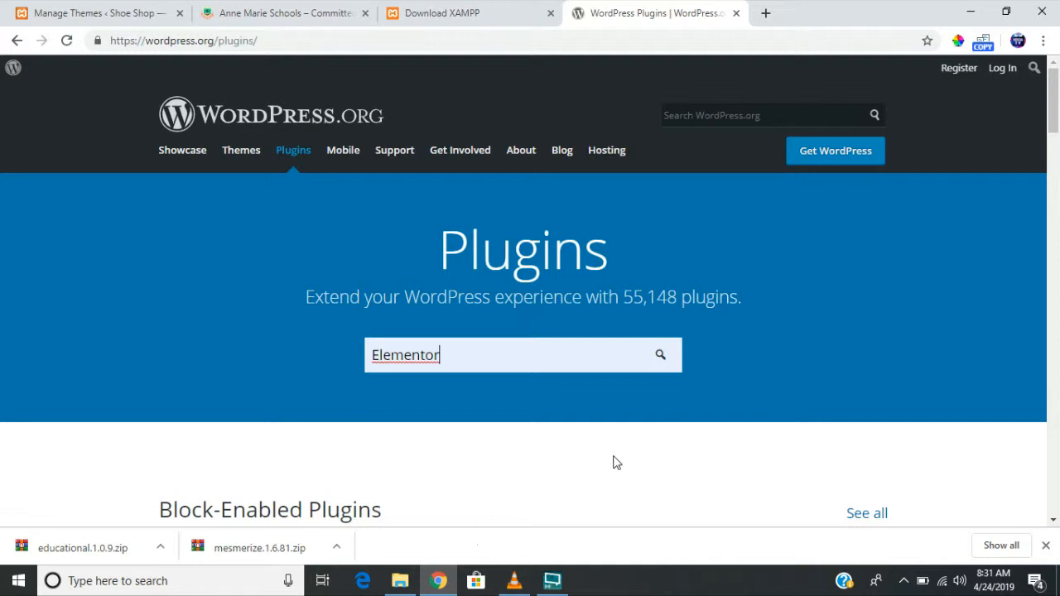
click(660, 355)
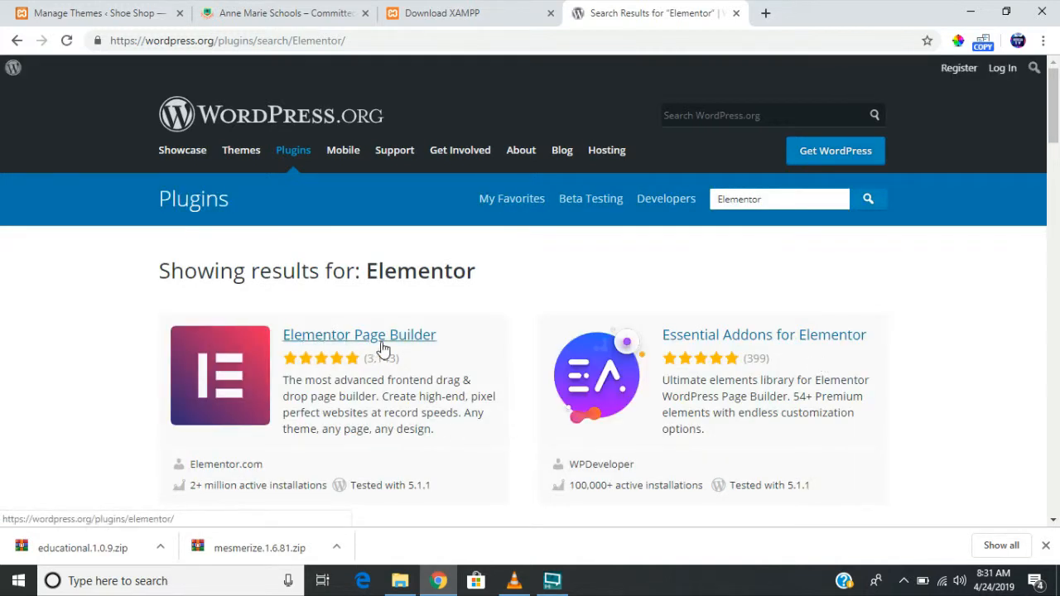
scroll(395, 351, down, 3)
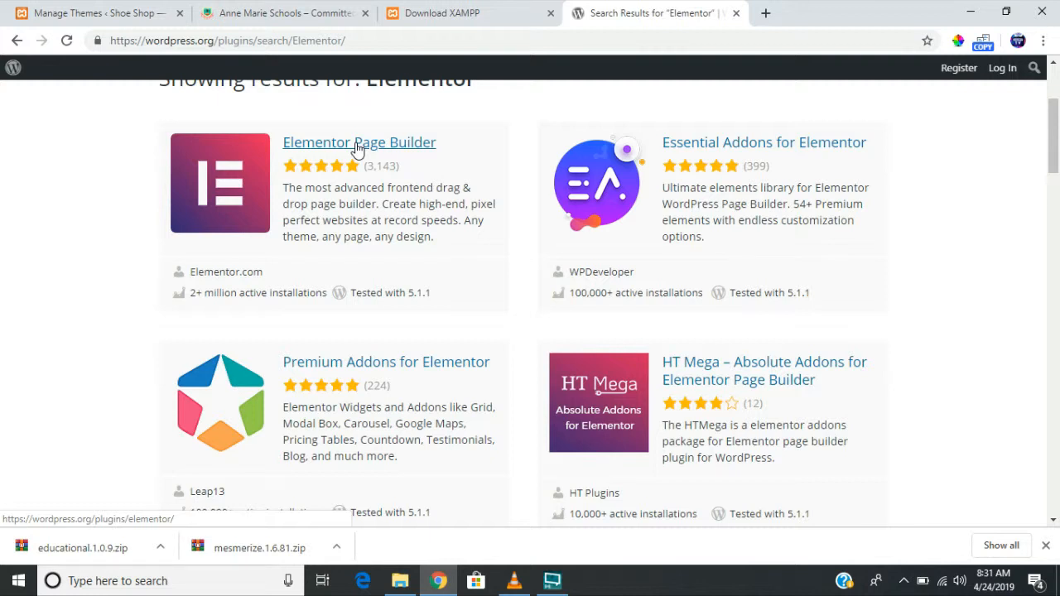
- Open the Elementor Page Builder plugin page and start its download, then cancel the save
click(358, 148)
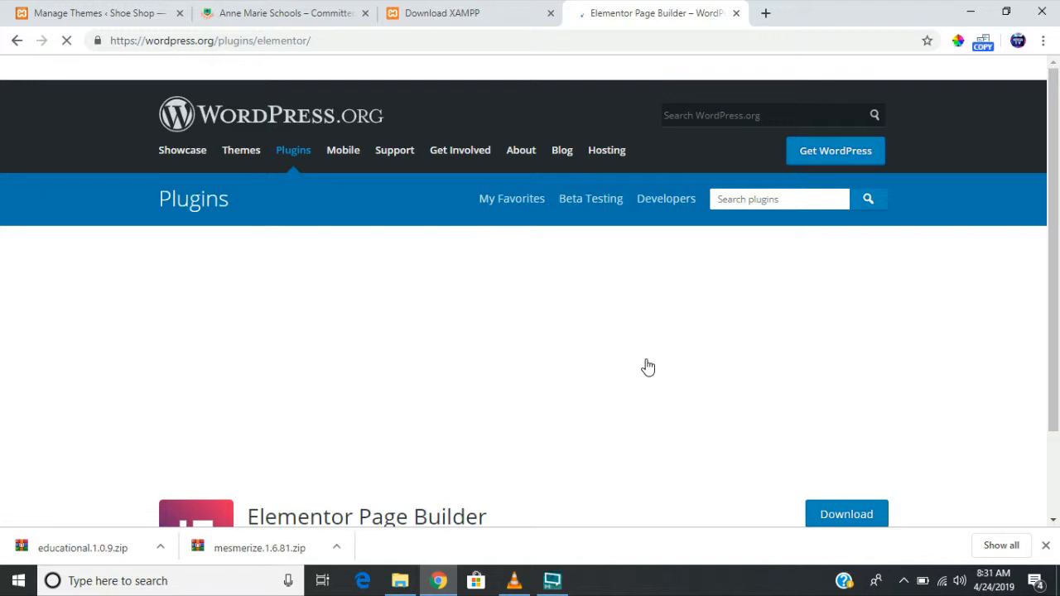
scroll(647, 366, down, 2)
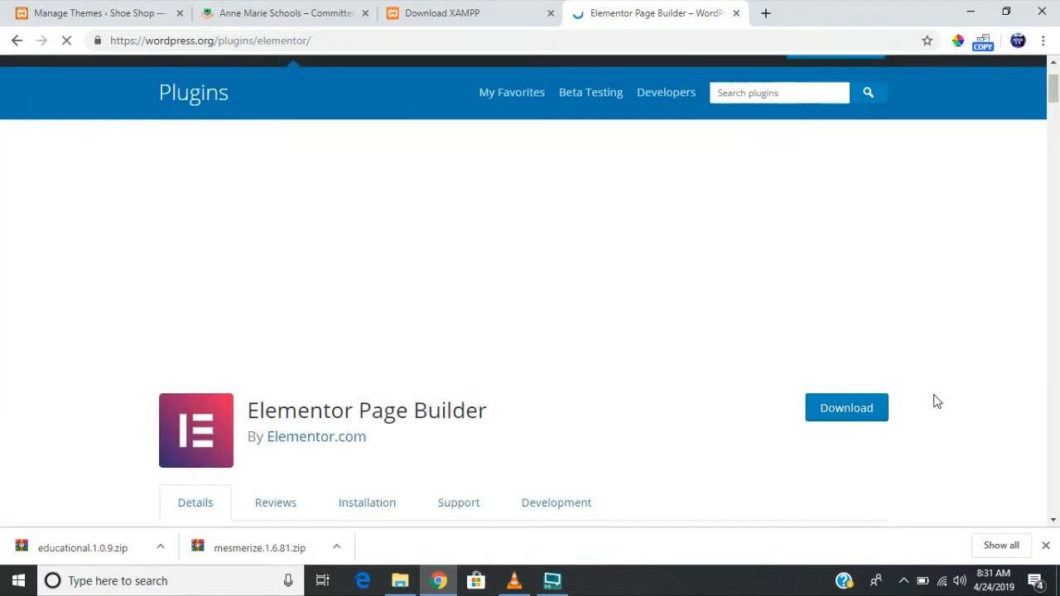
scroll(936, 402, down, 3)
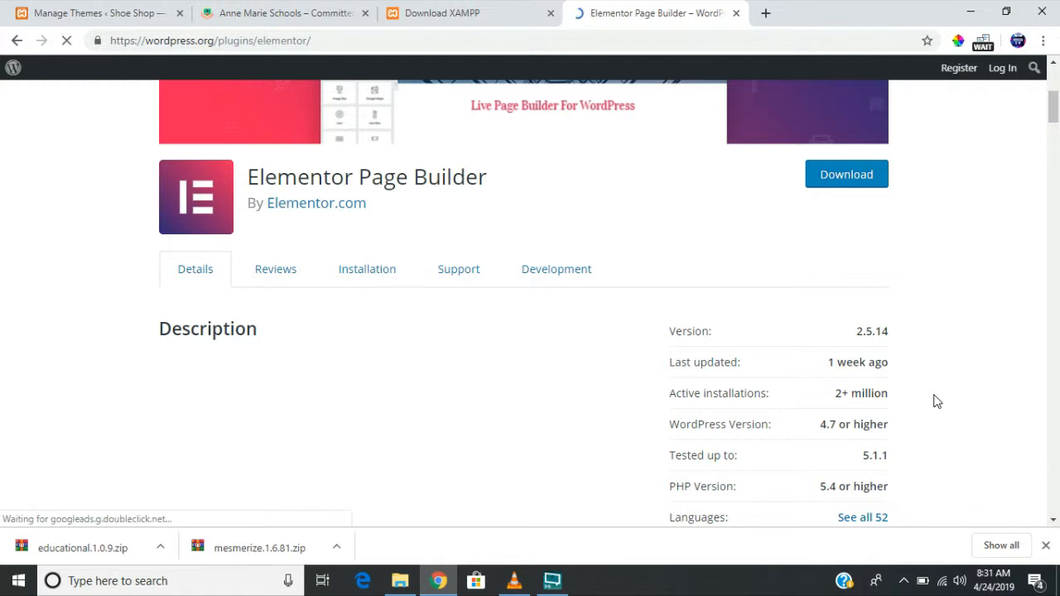
scroll(936, 402, up, 2)
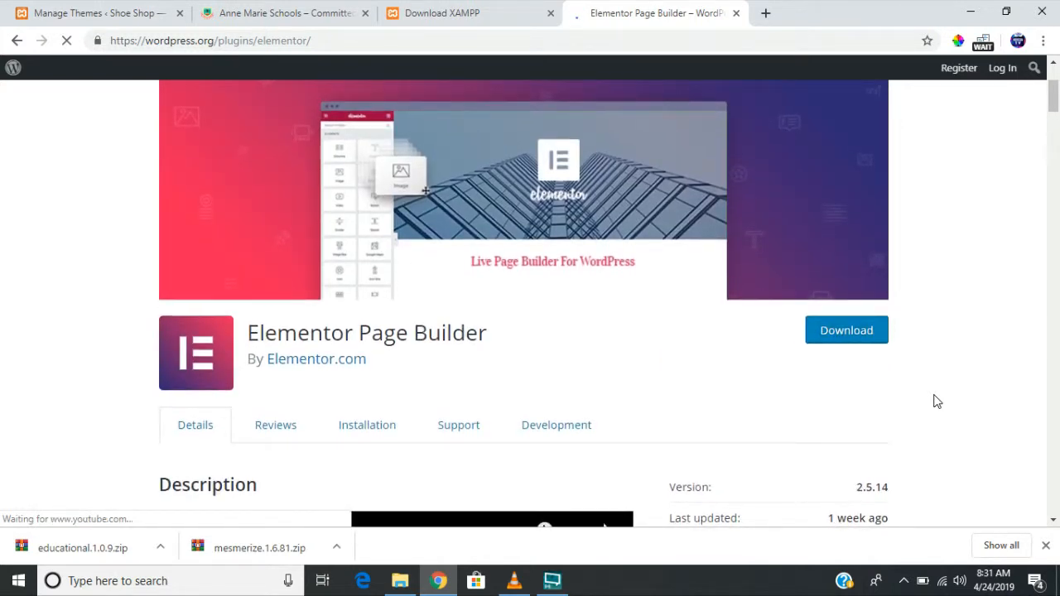
scroll(936, 402, up, 1)
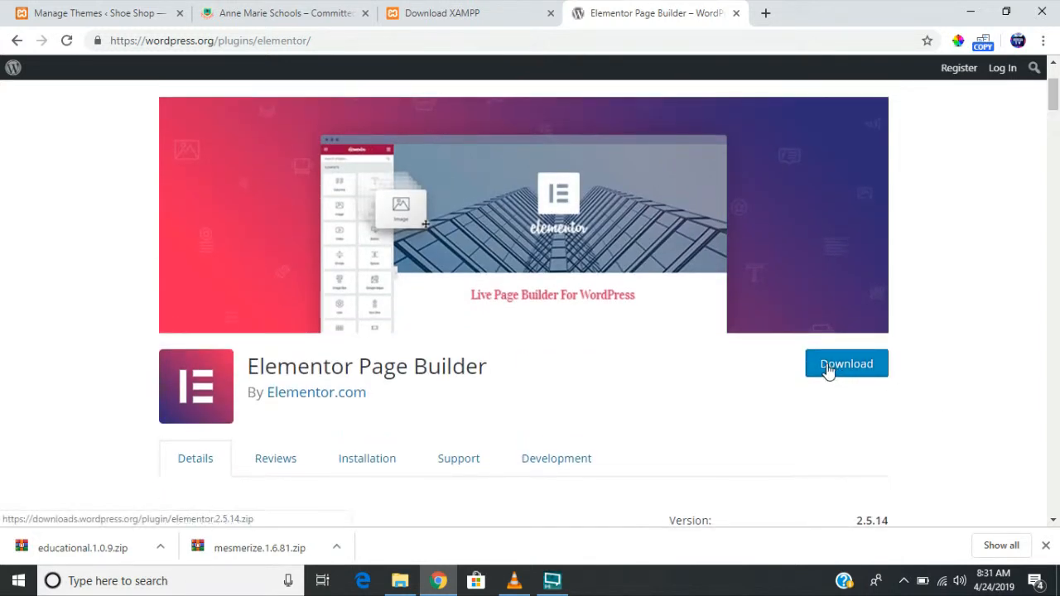
click(828, 370)
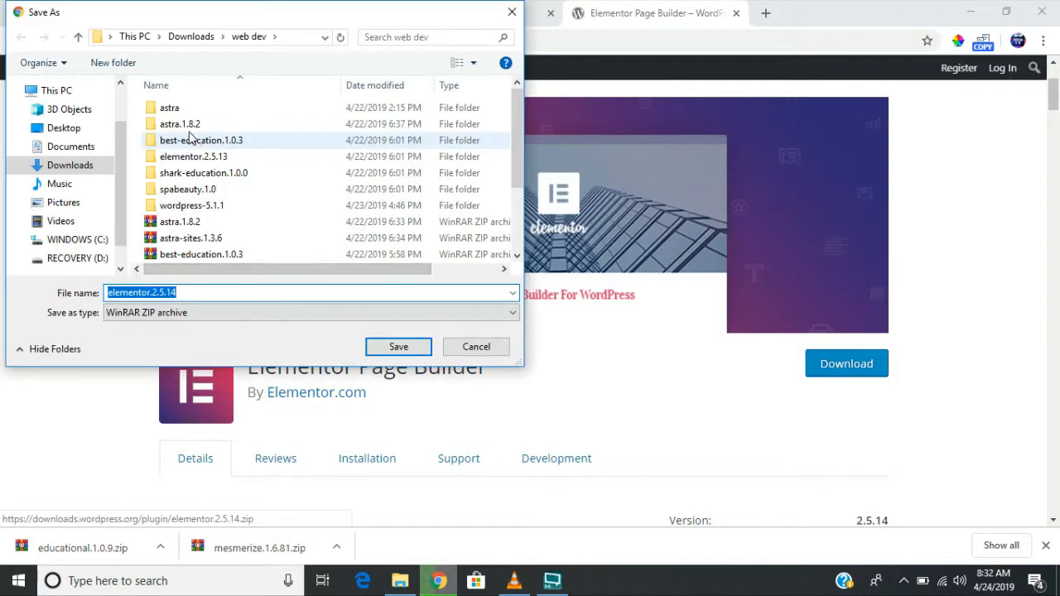
click(190, 160)
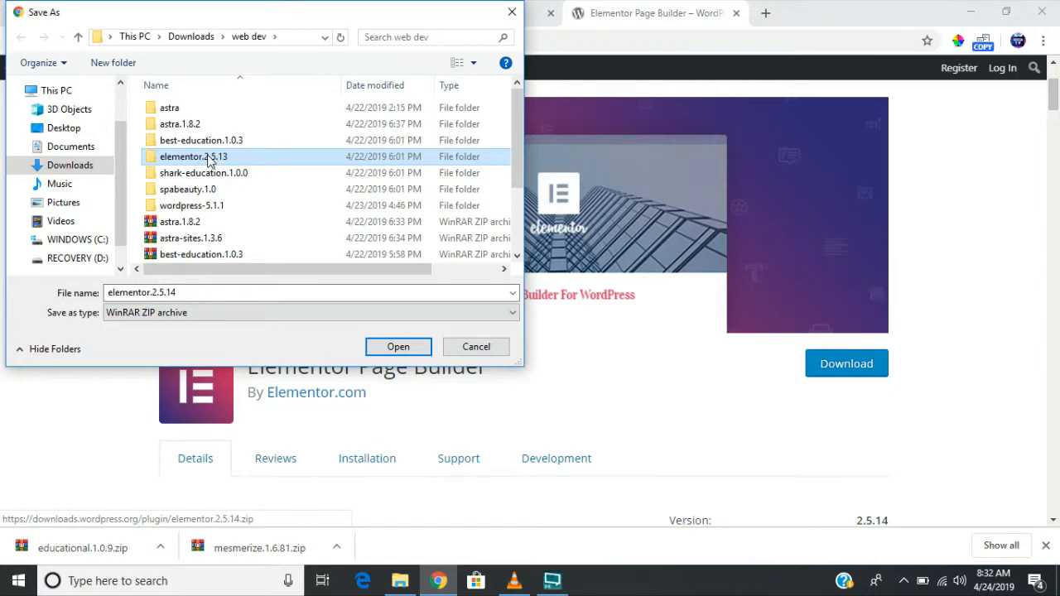
click(469, 350)
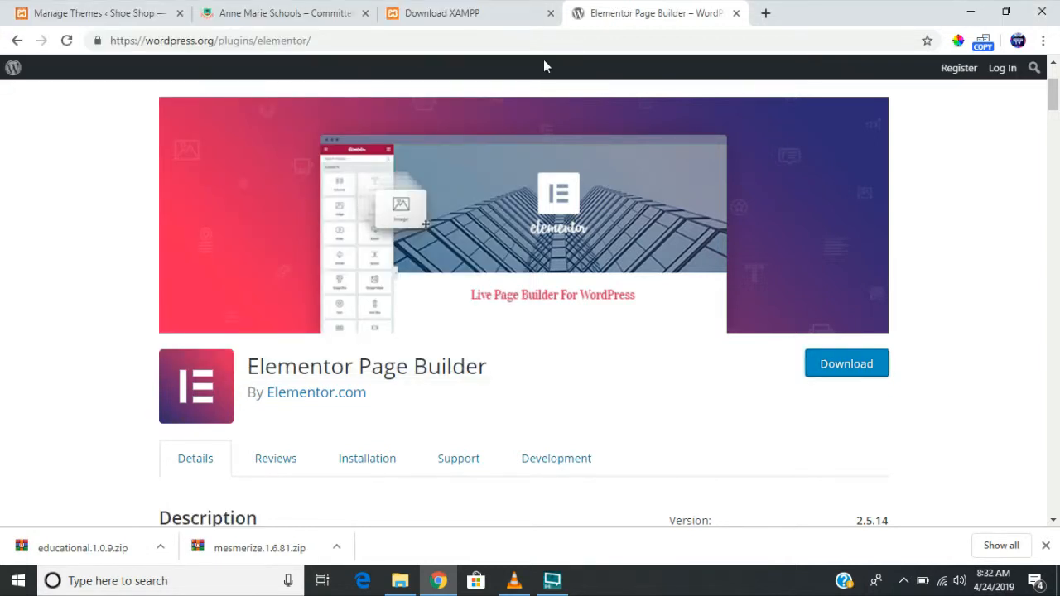
- Close the Elementor page, then minimize Chrome and the Web Dev folder window
click(736, 14)
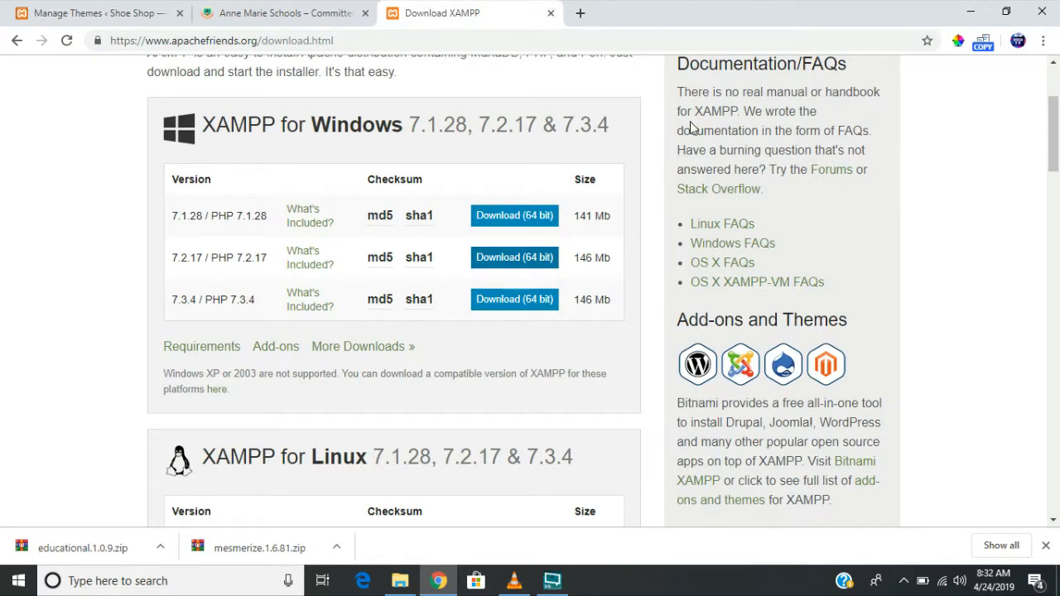
click(968, 12)
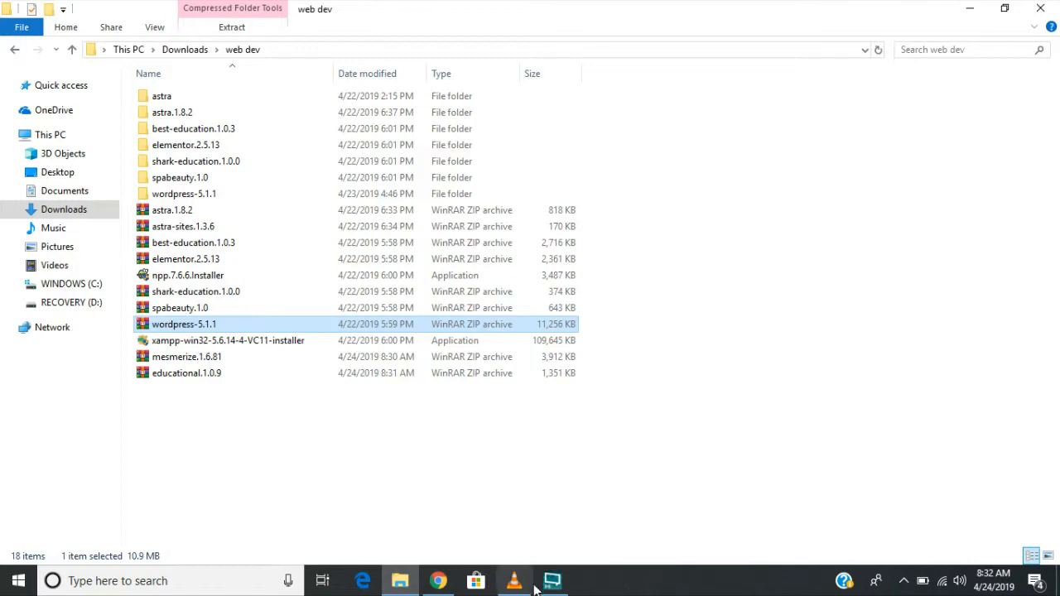
click(968, 8)
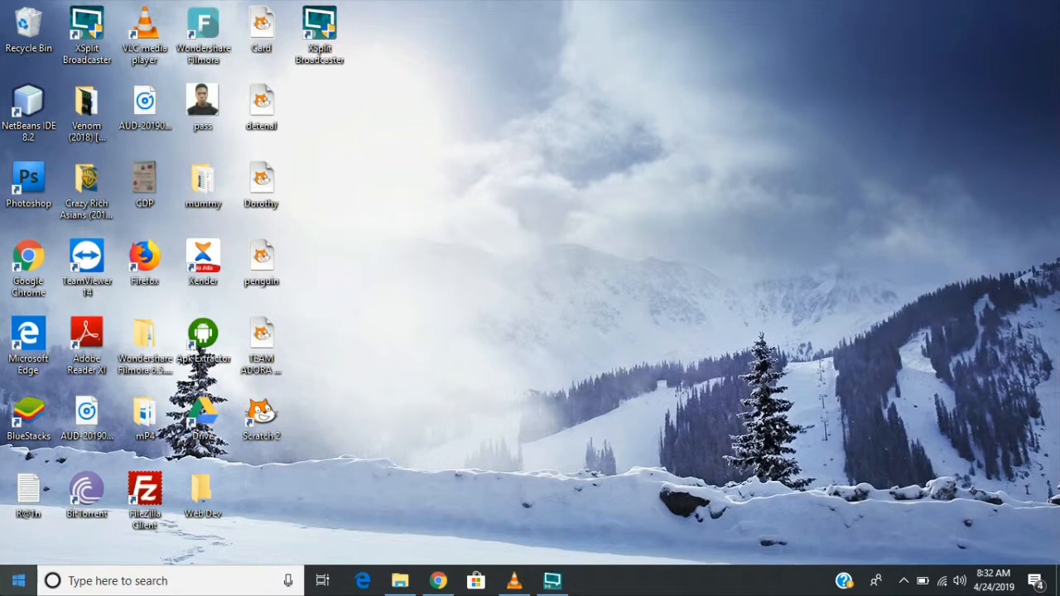
- Search 'xampp' from the taskbar and launch the XAMPP Control Panel best match
click(68, 580)
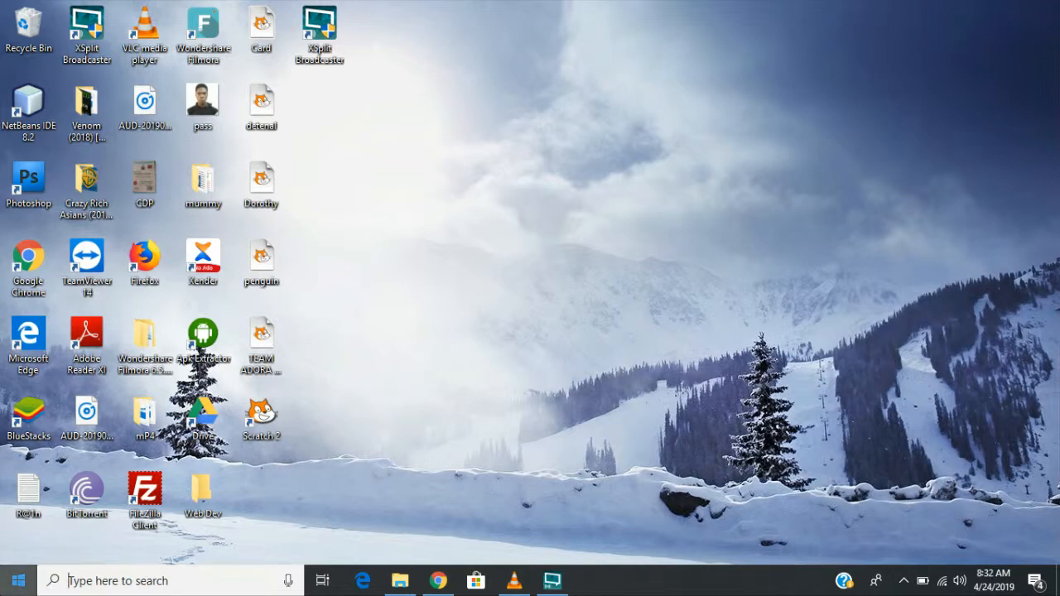
key(super)
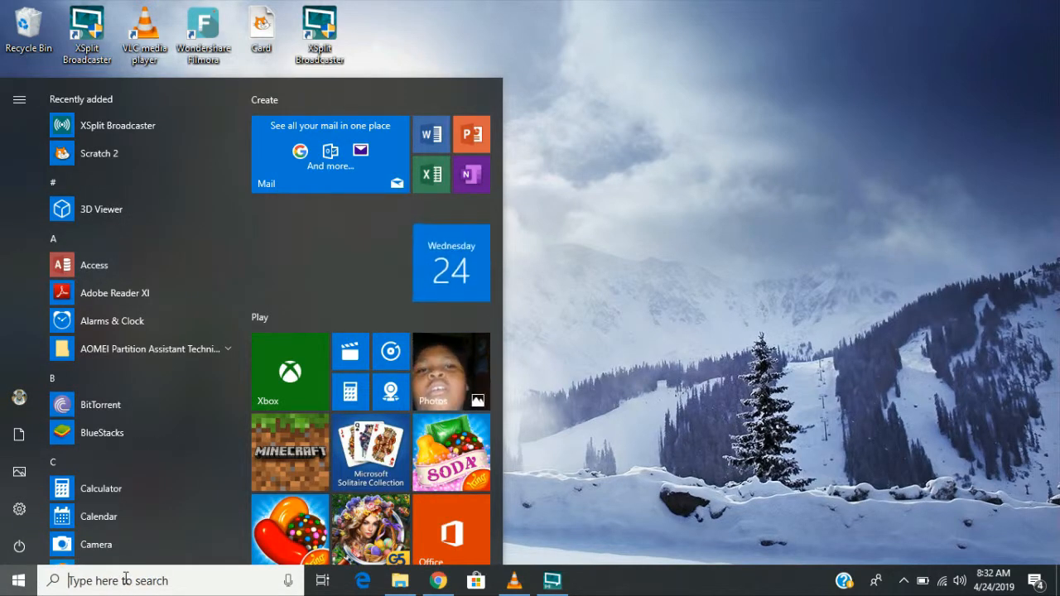
text(x)
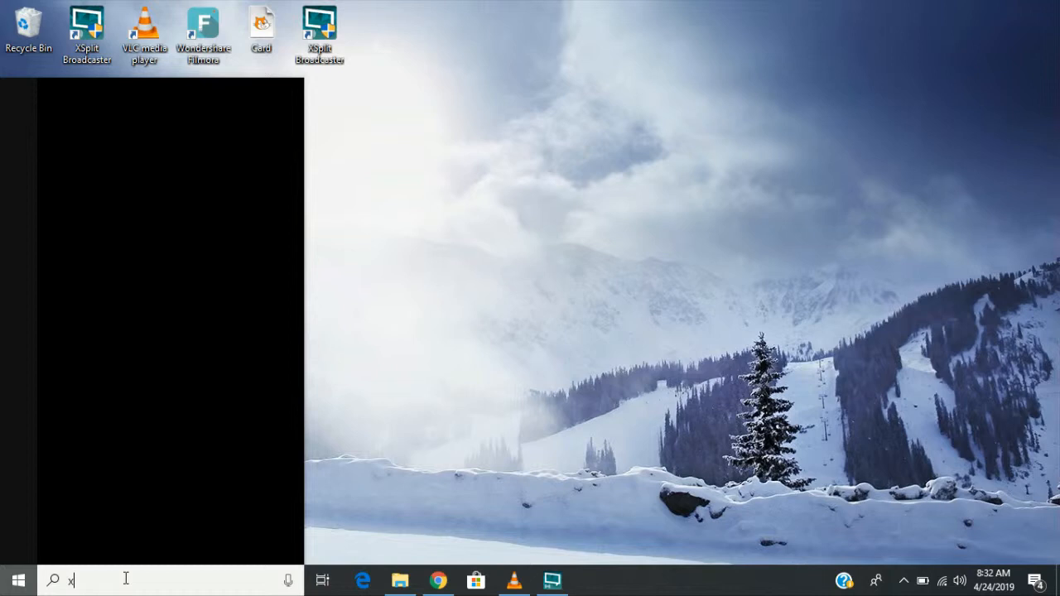
text(ampp)
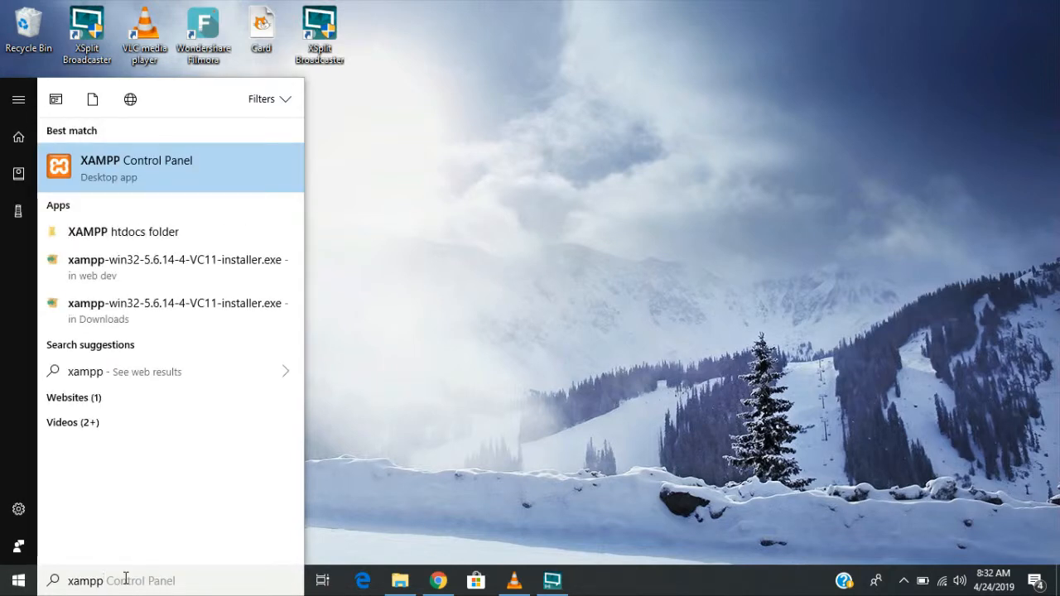
click(532, 399)
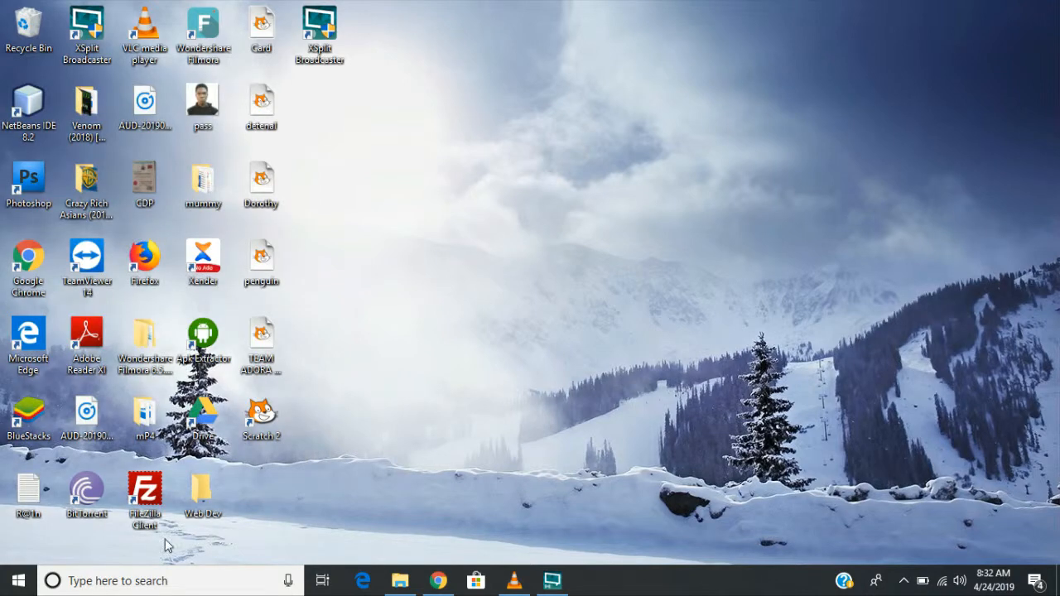
click(172, 582)
text(x)
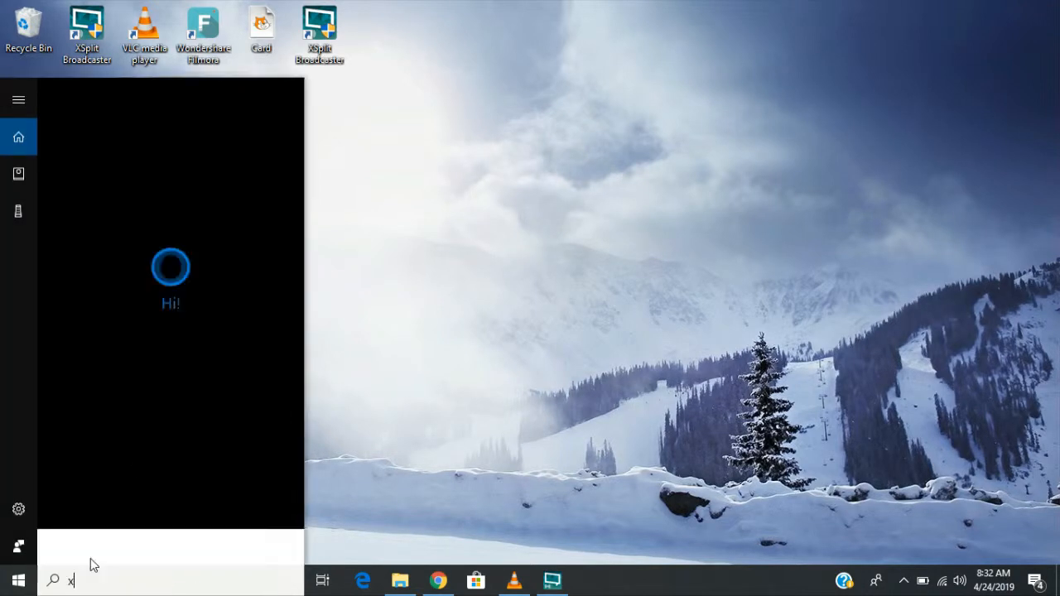
text(ampp)
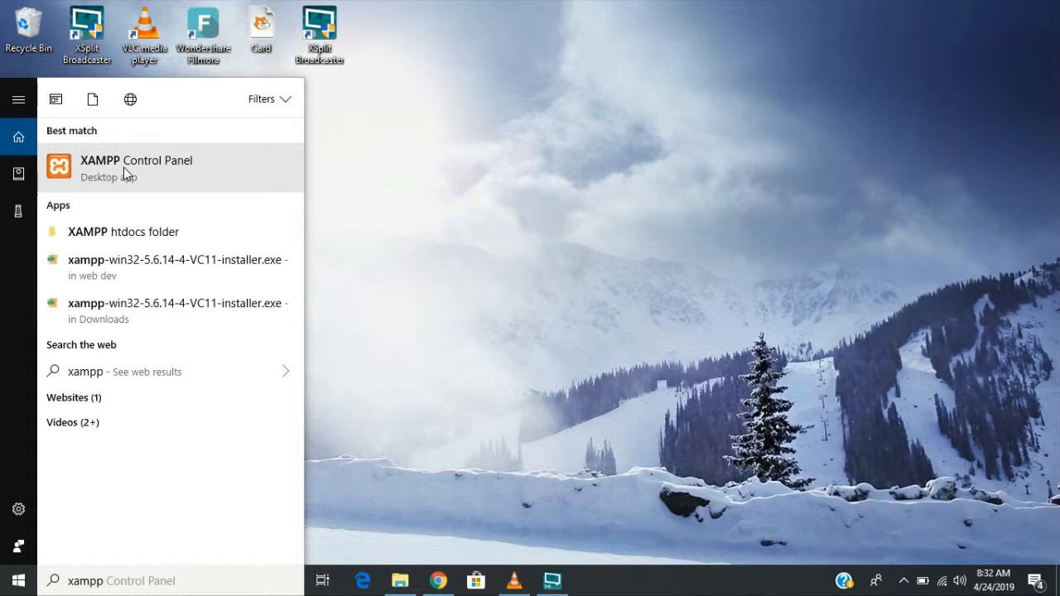
key(Return)
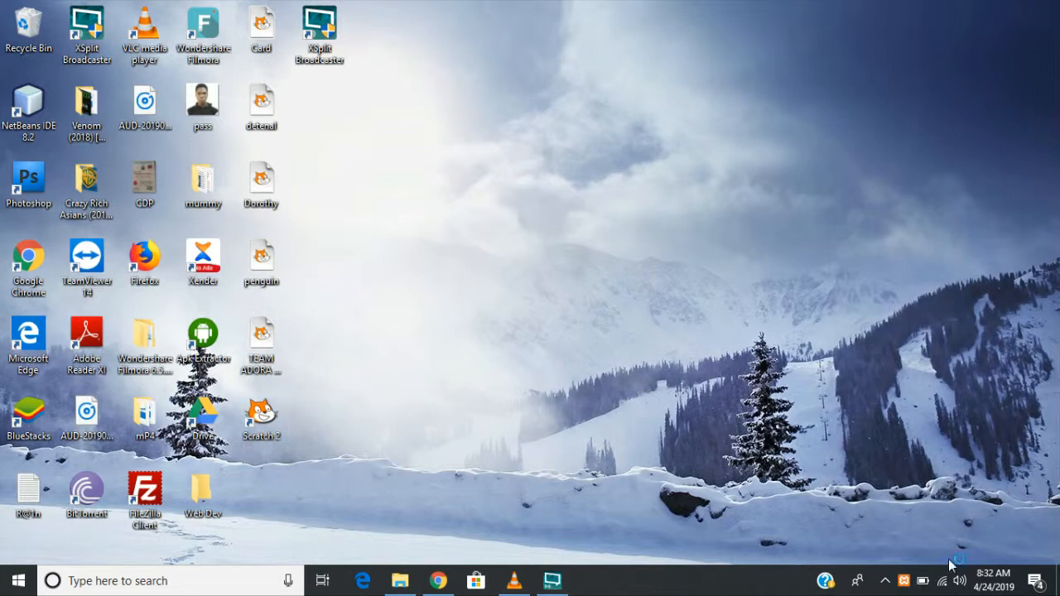
- Bring up the XAMPP Control Panel window from its hidden tray icon
click(885, 581)
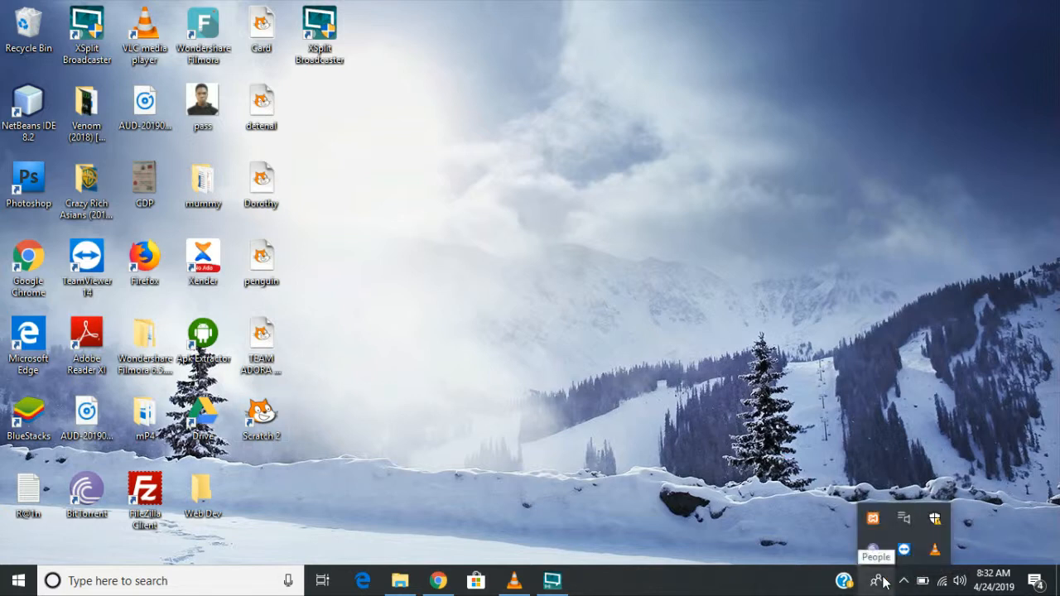
click(829, 551)
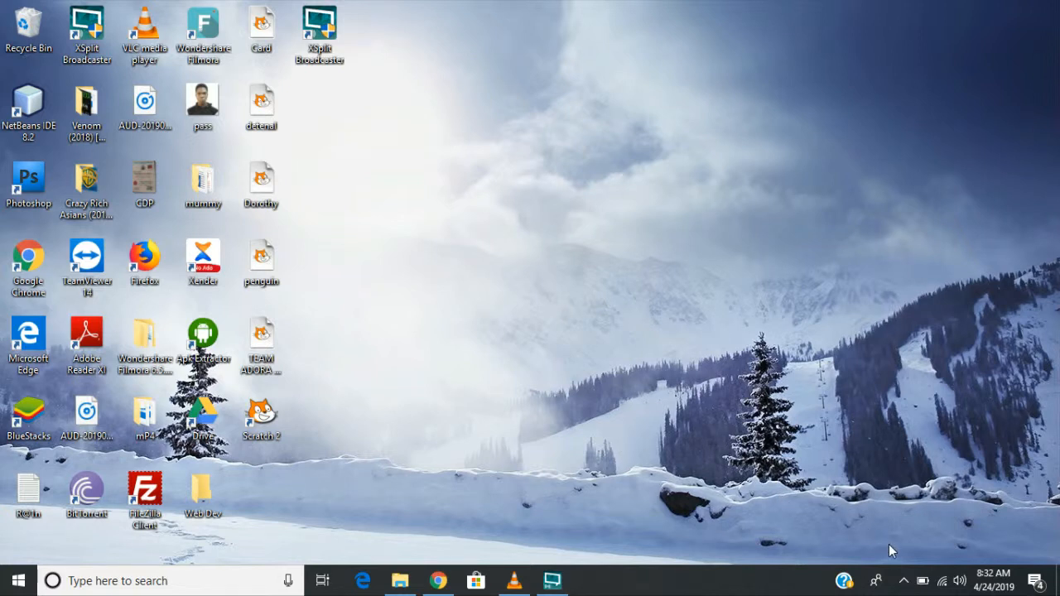
click(904, 585)
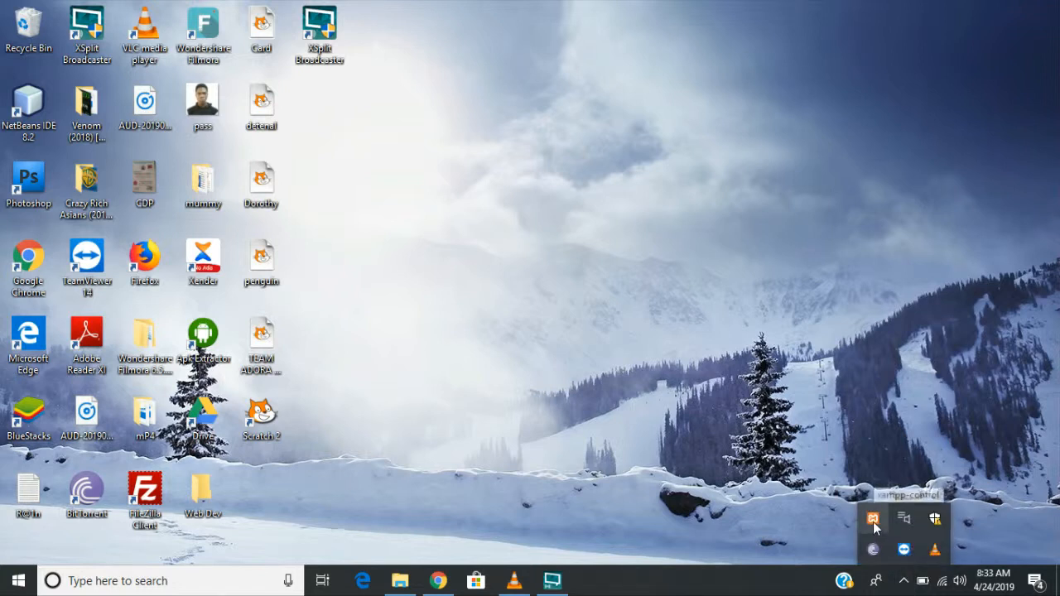
click(873, 523)
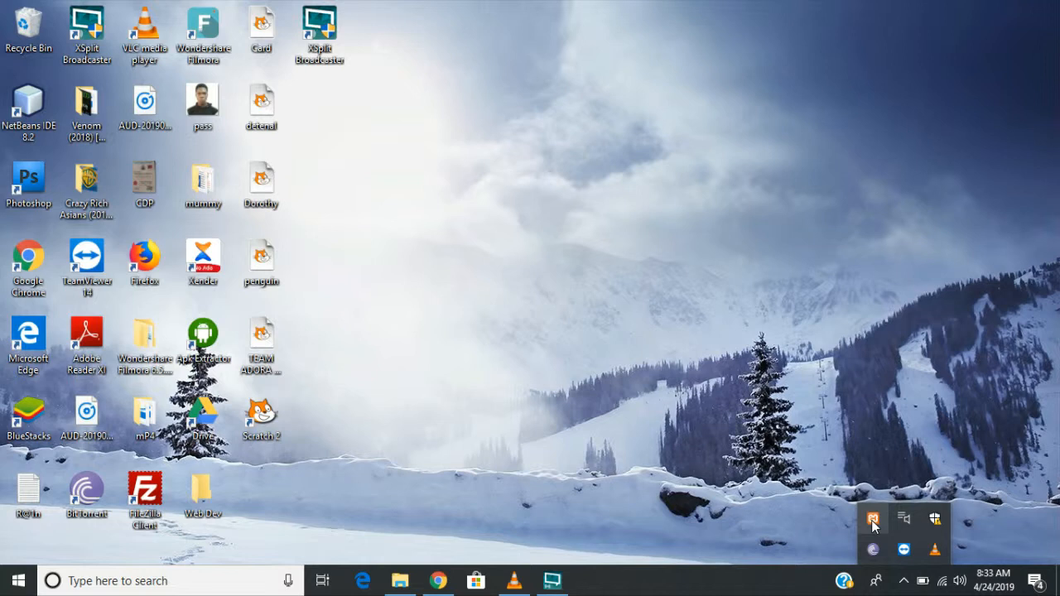
click(873, 522)
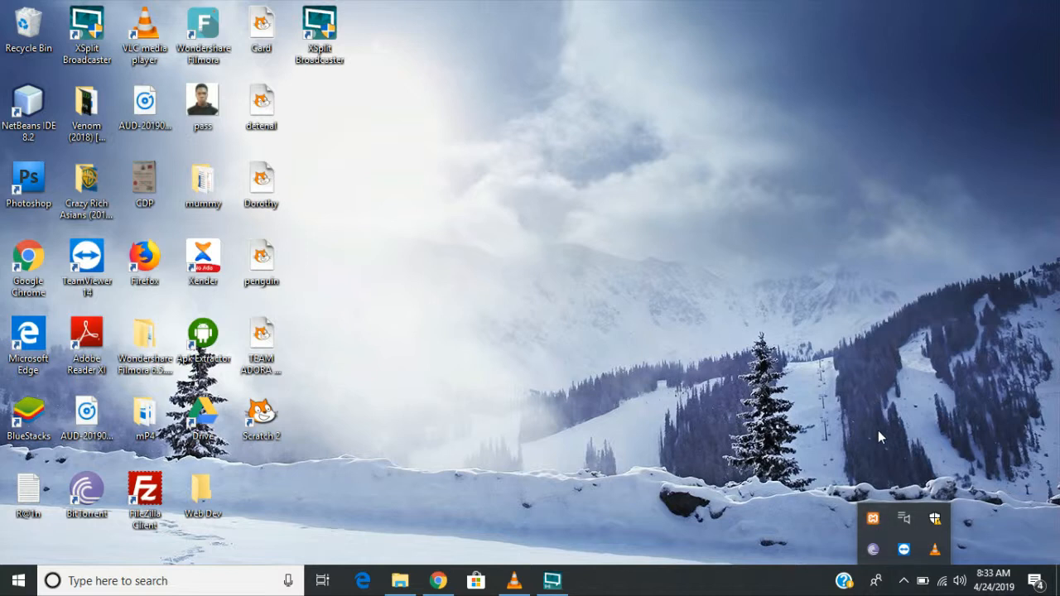
click(876, 519)
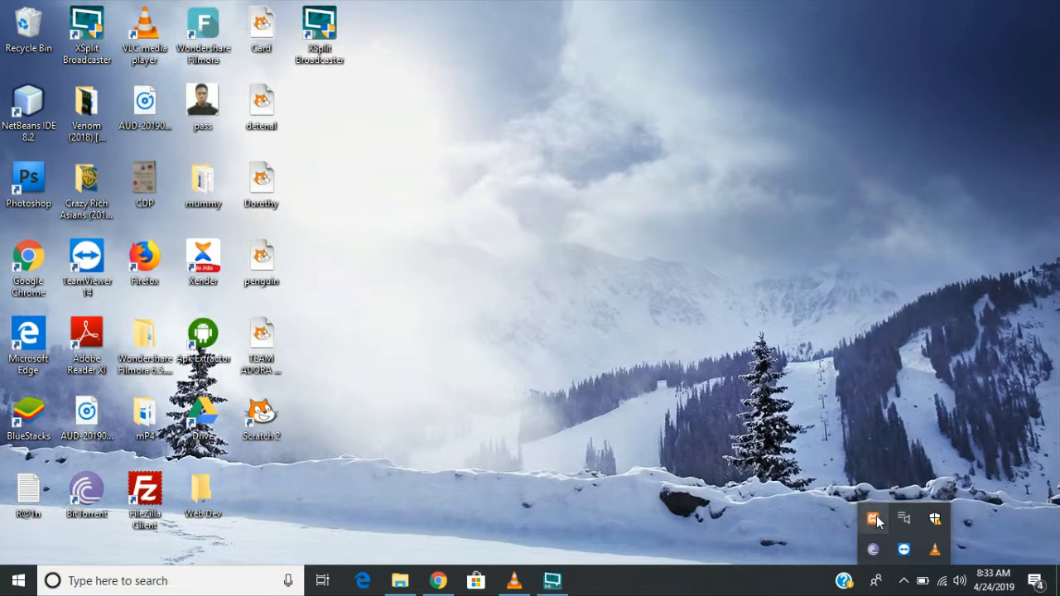
right_click(877, 519)
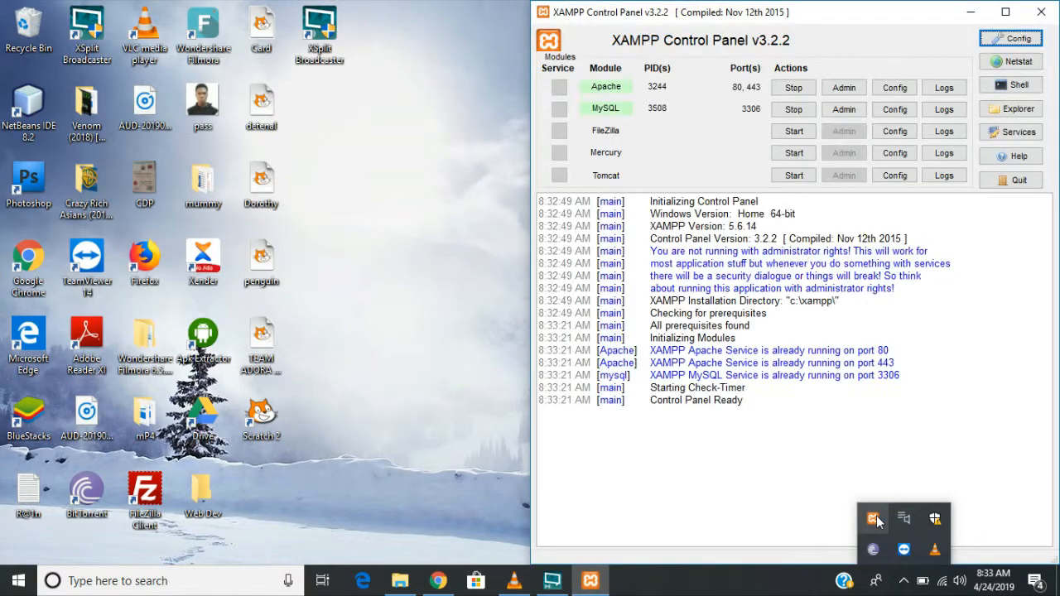
- Dismiss the tray menu, confirm Apache and MySQL are running, and minimize the XAMPP Control Panel
click(705, 135)
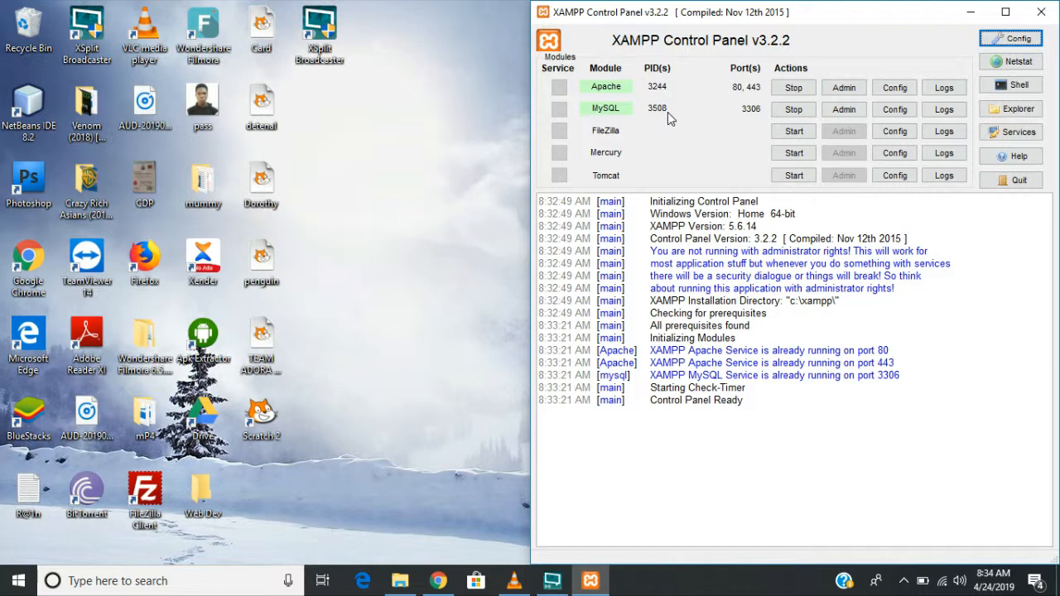
click(968, 15)
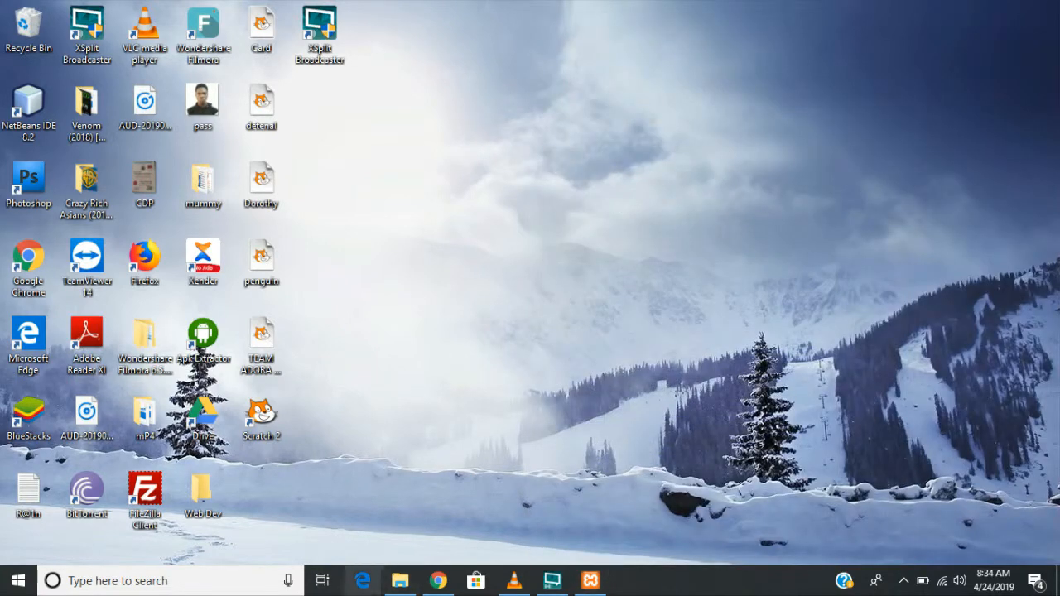
- Move the Web Dev folder from Downloads to the Desktop and open it
click(400, 581)
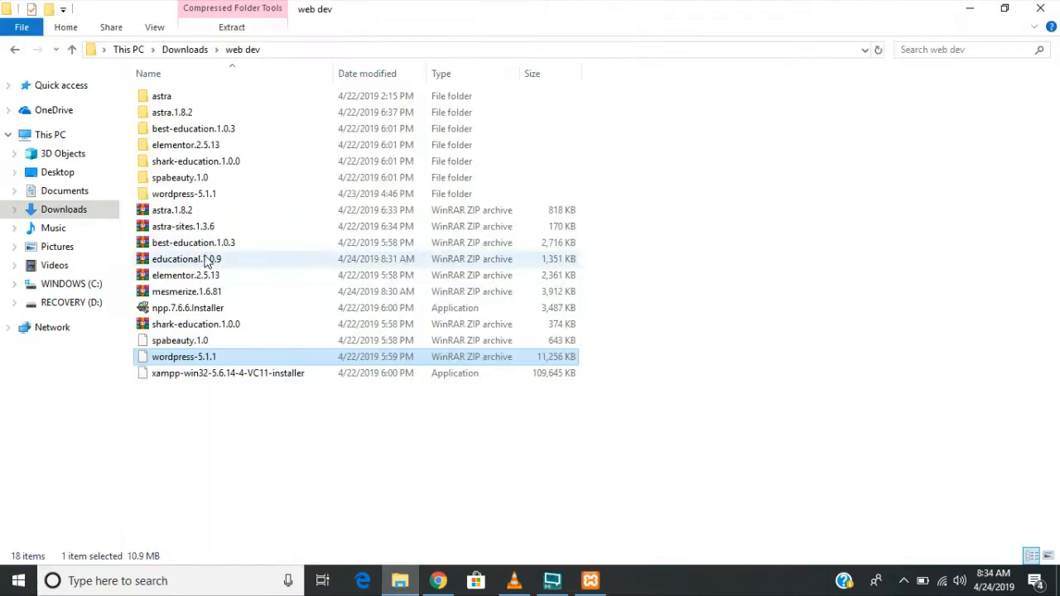
click(182, 51)
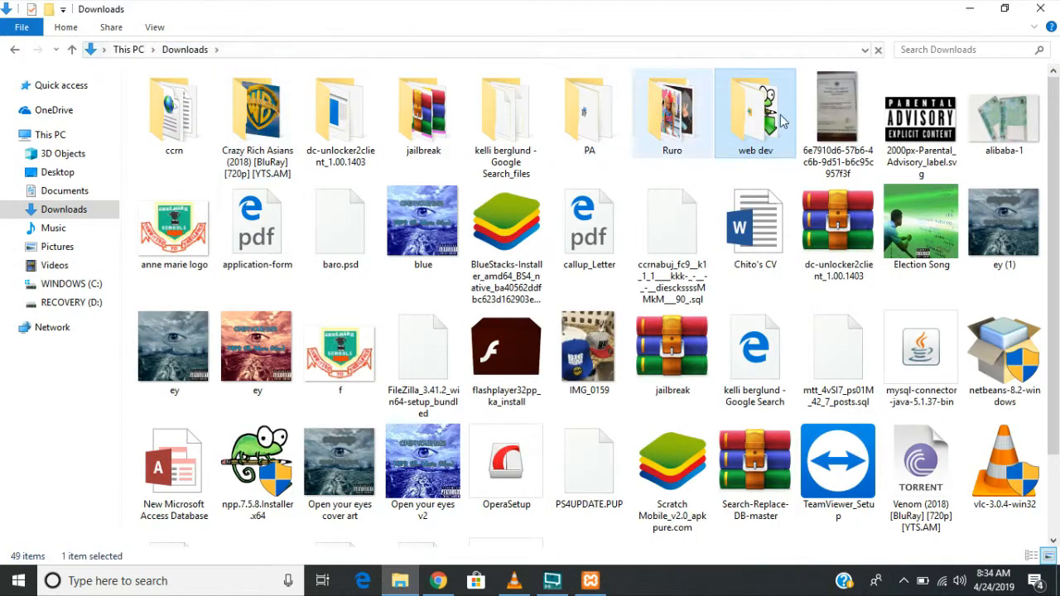
drag(791, 143, 66, 172)
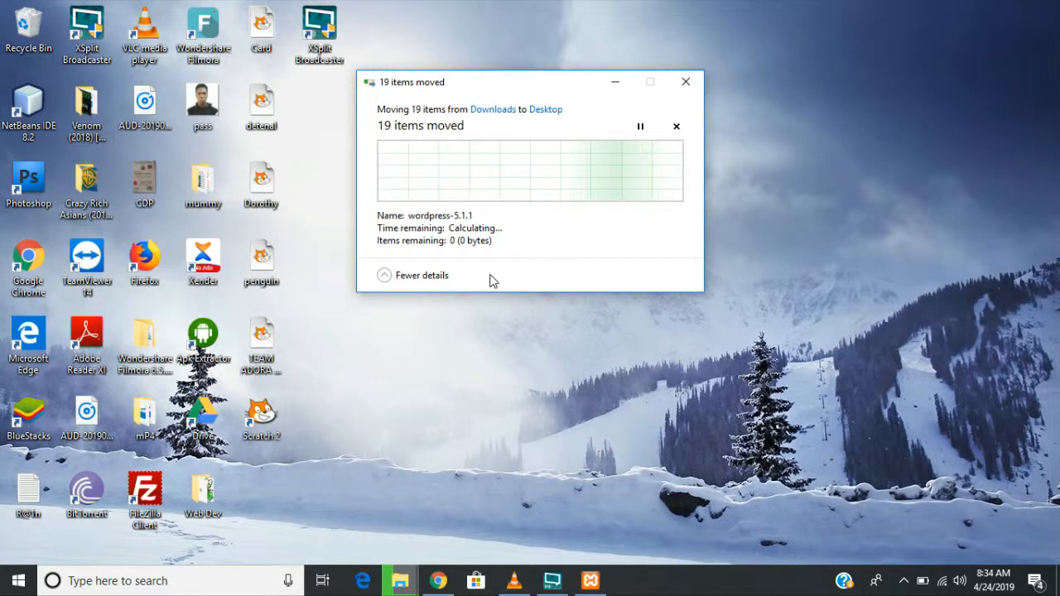
double_click(204, 493)
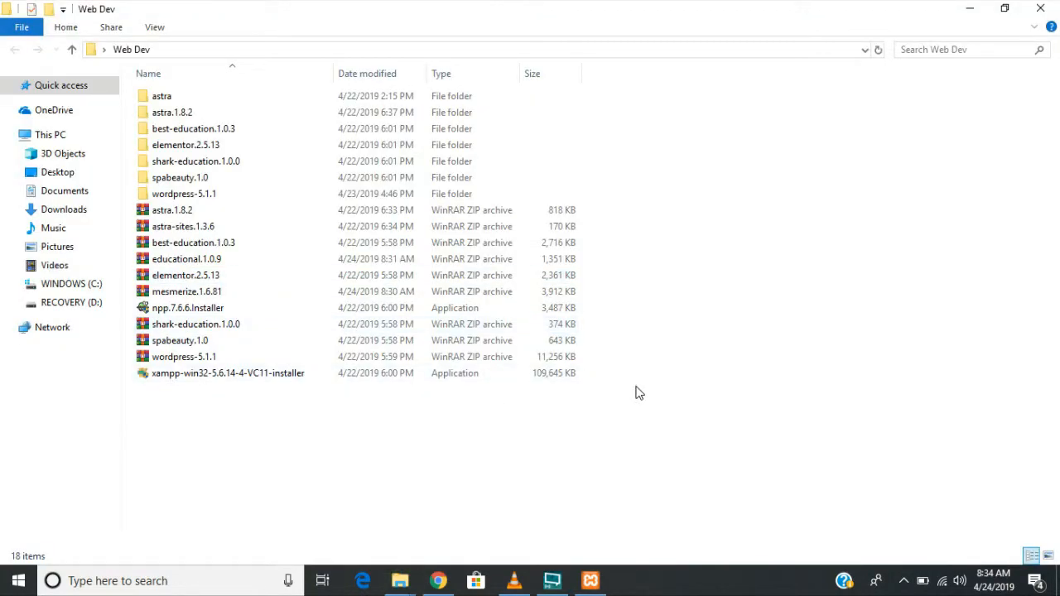
- Select all the extracted folders in Web Dev and permanently delete them
drag(618, 373, 503, 376)
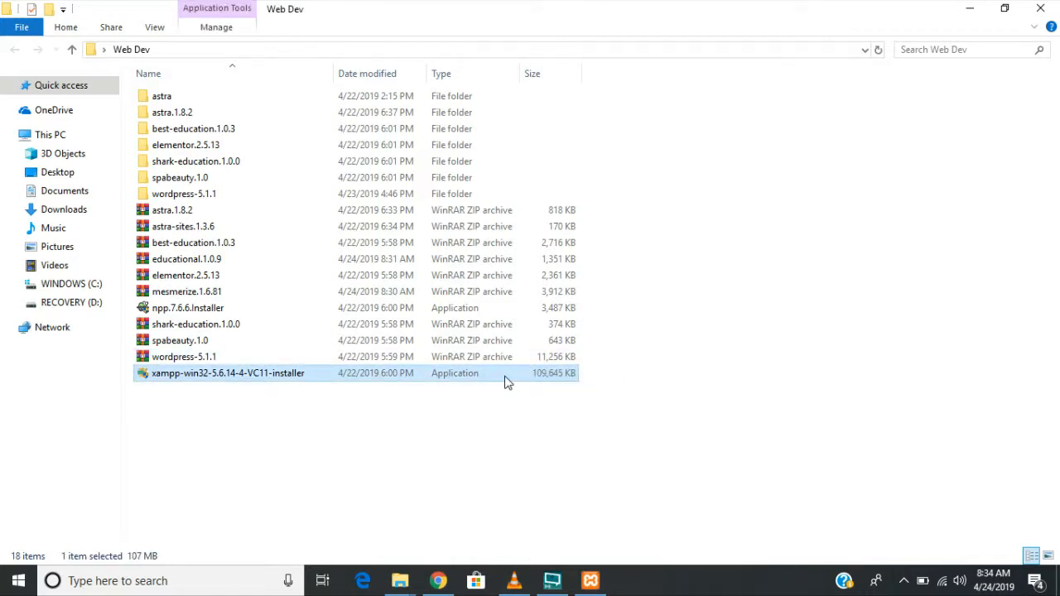
click(624, 338)
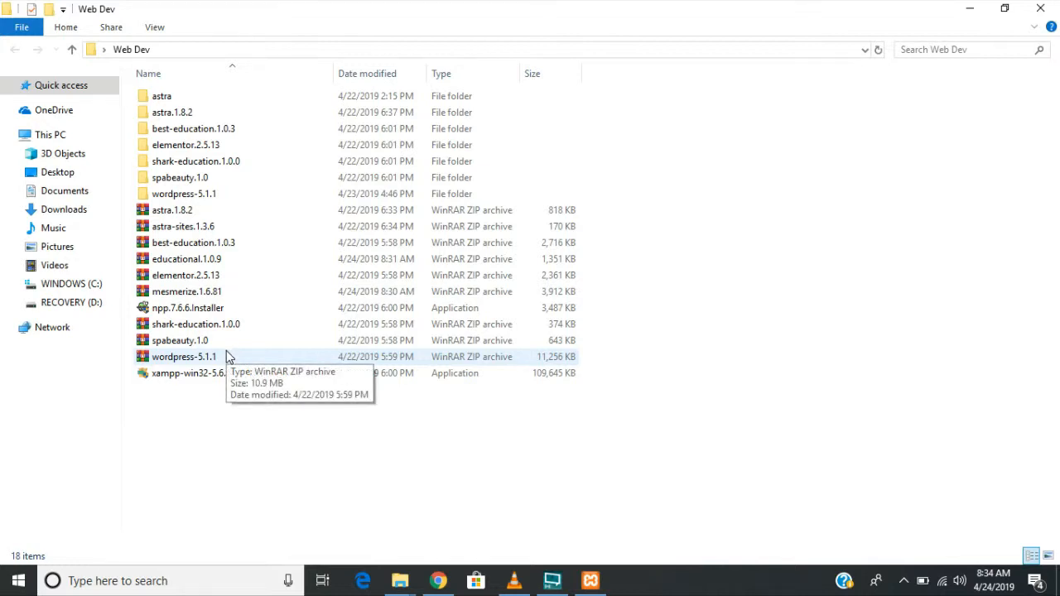
drag(673, 189, 255, 97)
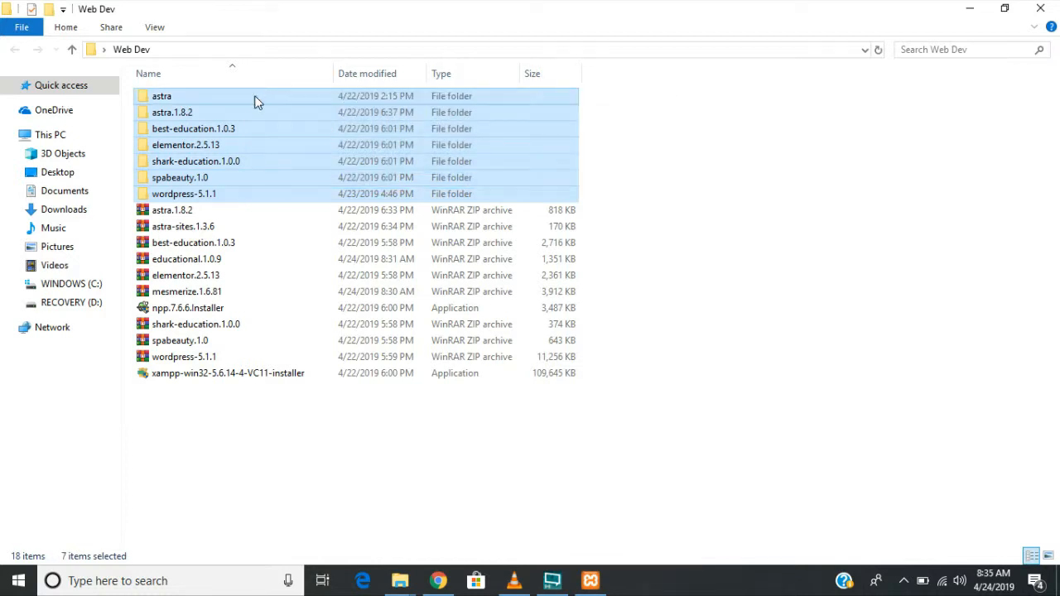
key(shift+Delete)
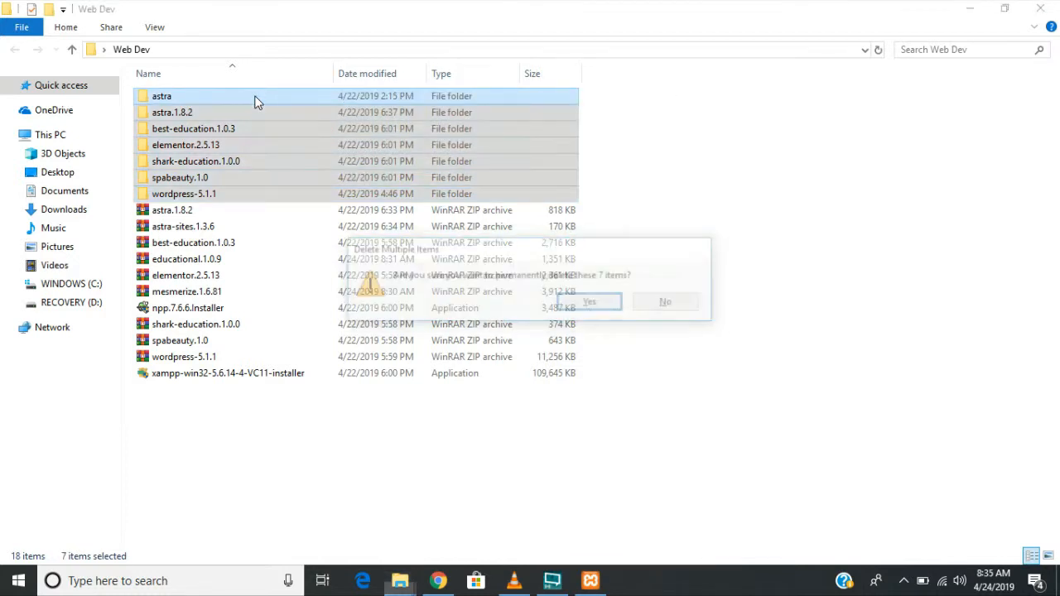
key(Return)
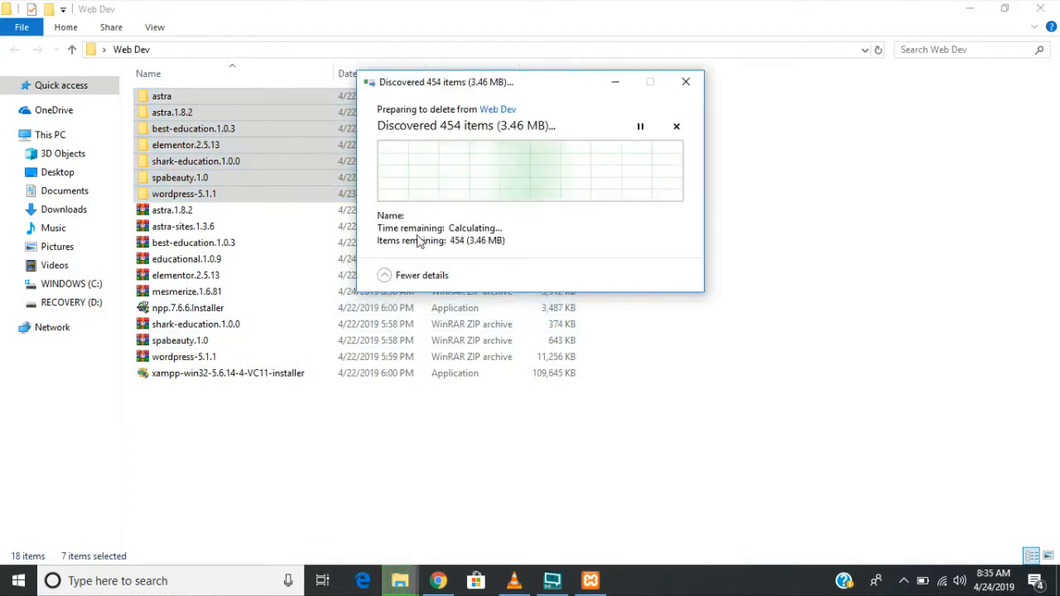
- Bring the deletion progress window to the front and let the deletion of 3,132 items finish
click(189, 358)
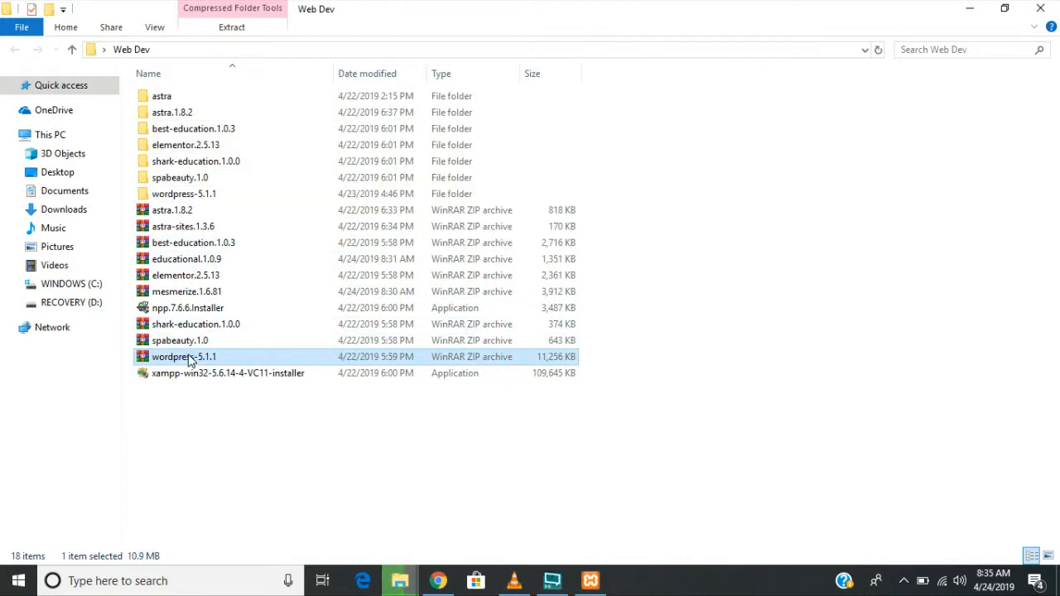
right_click(188, 358)
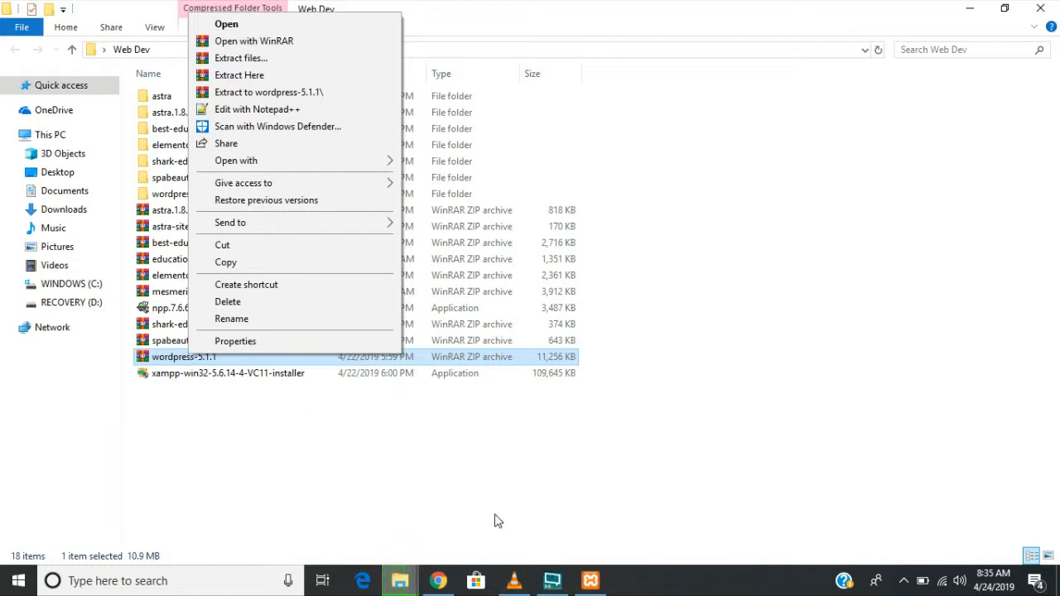
click(410, 503)
click(399, 568)
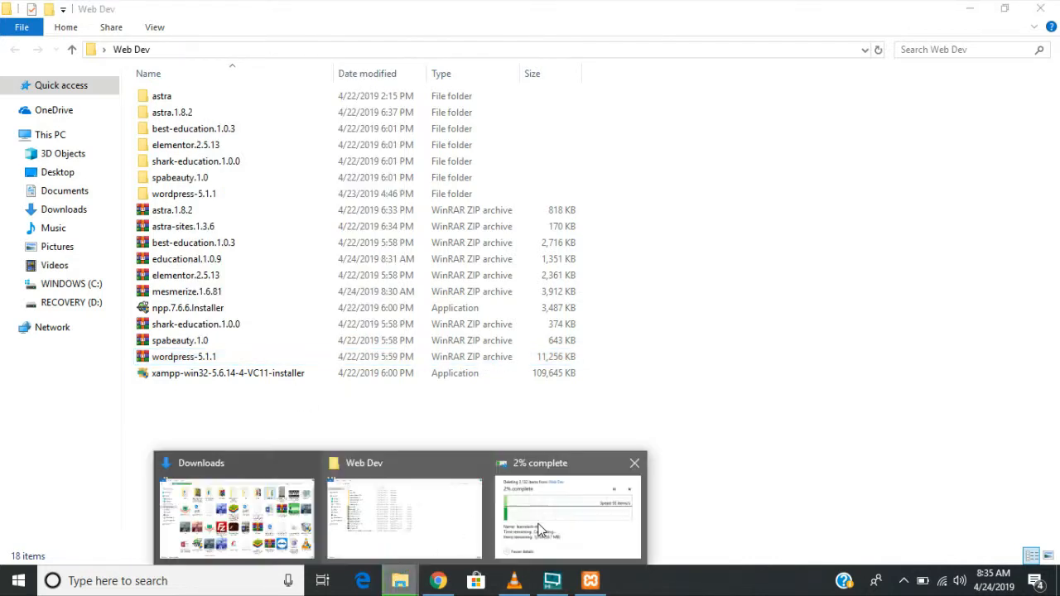
click(539, 530)
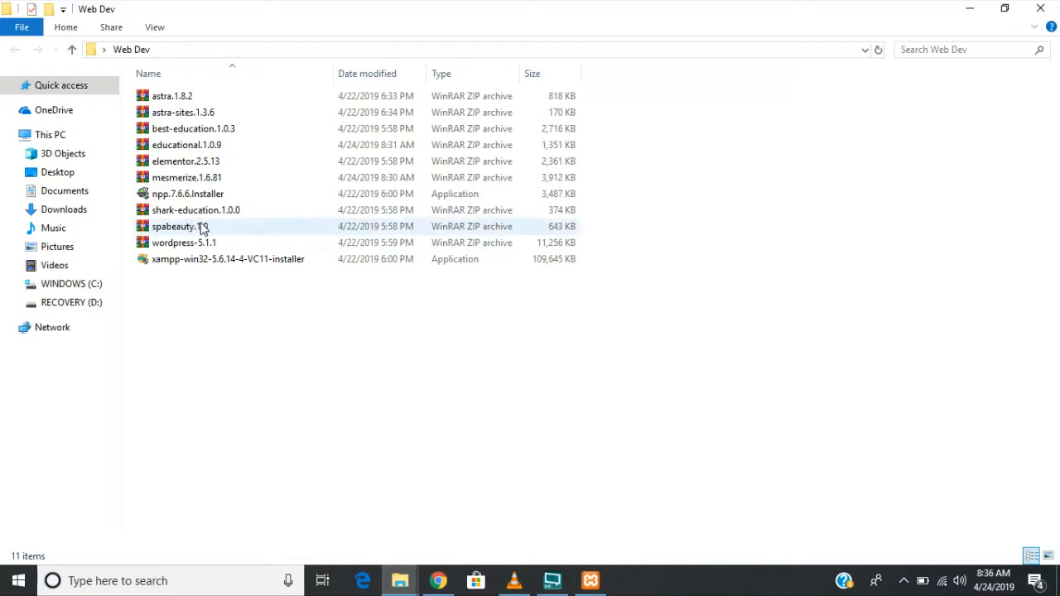
click(197, 246)
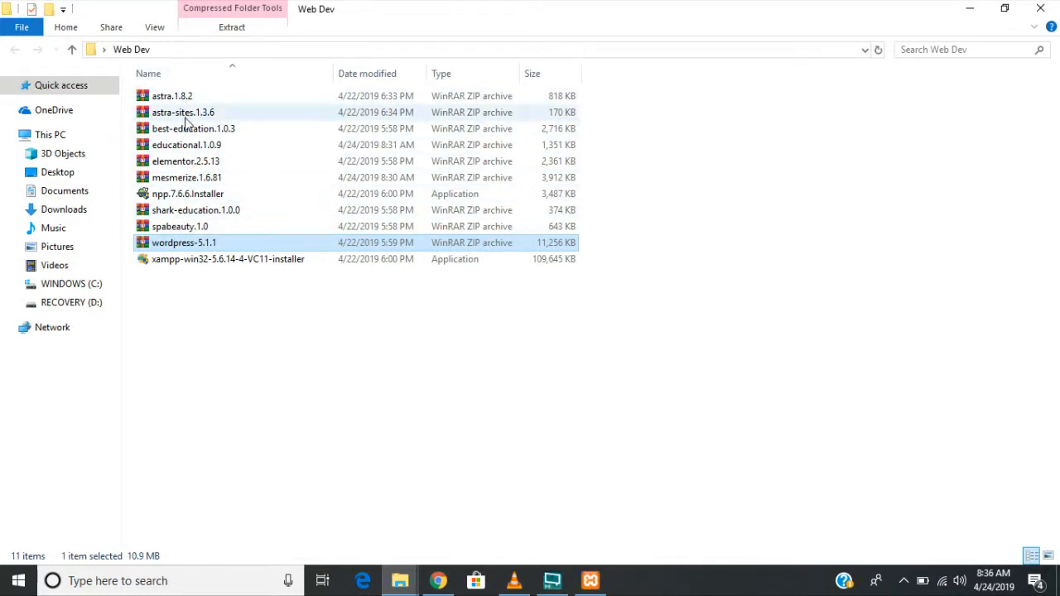
click(682, 234)
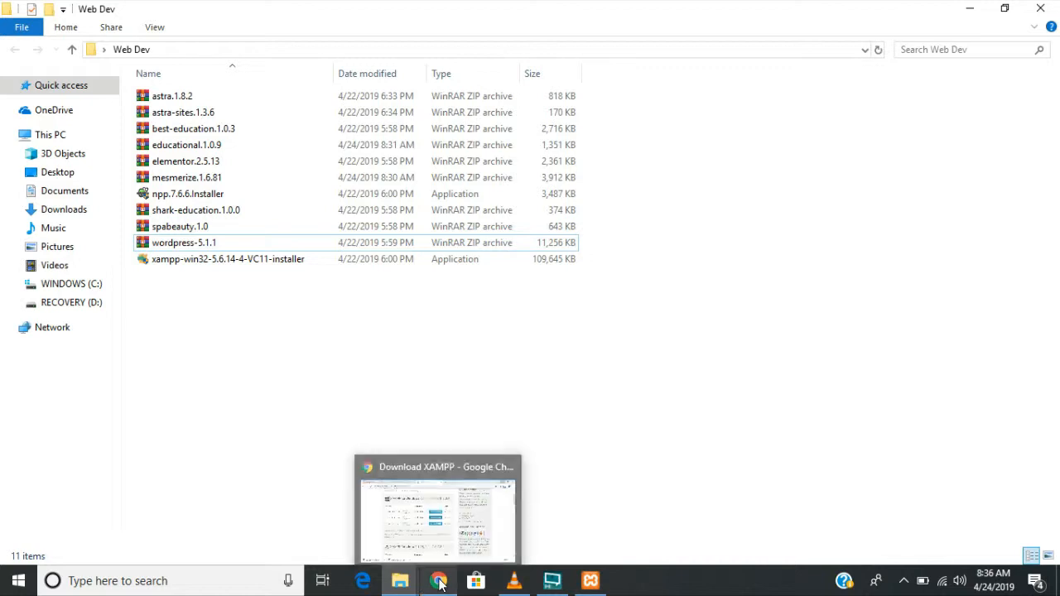
click(237, 198)
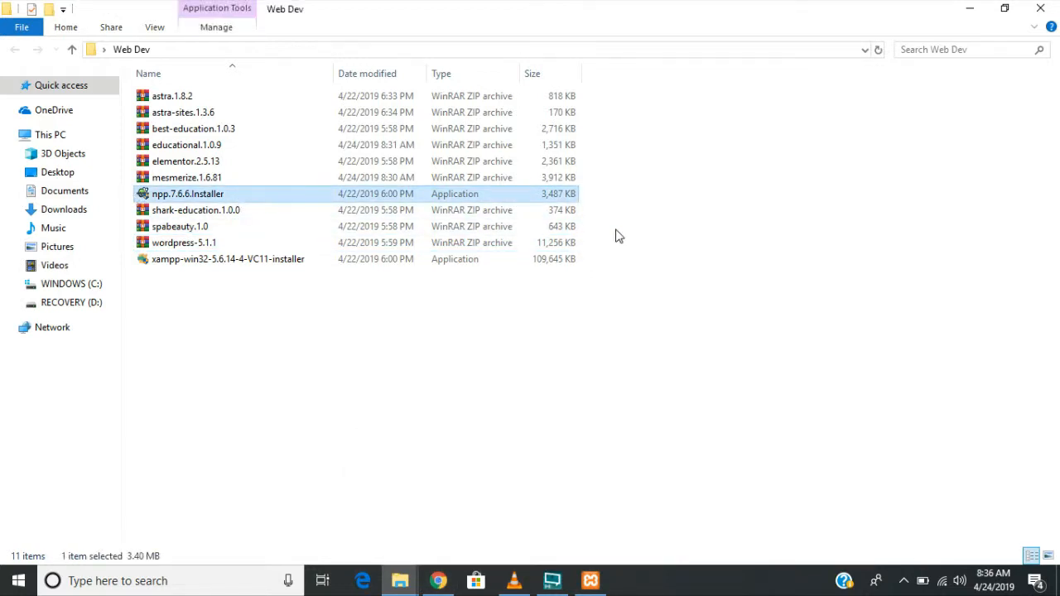
click(614, 201)
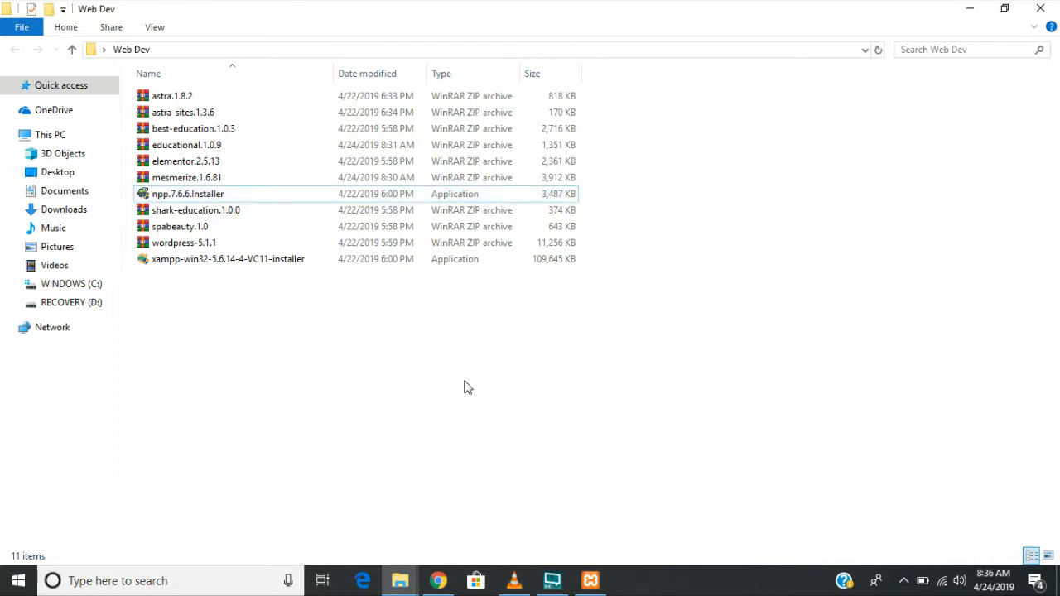
key(super)
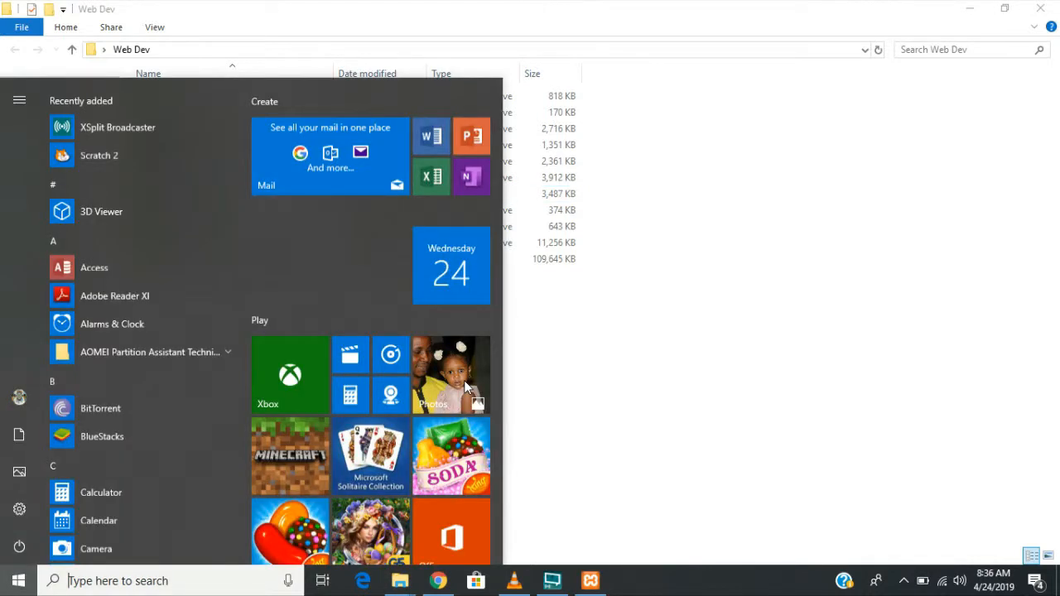
text(notepad++)
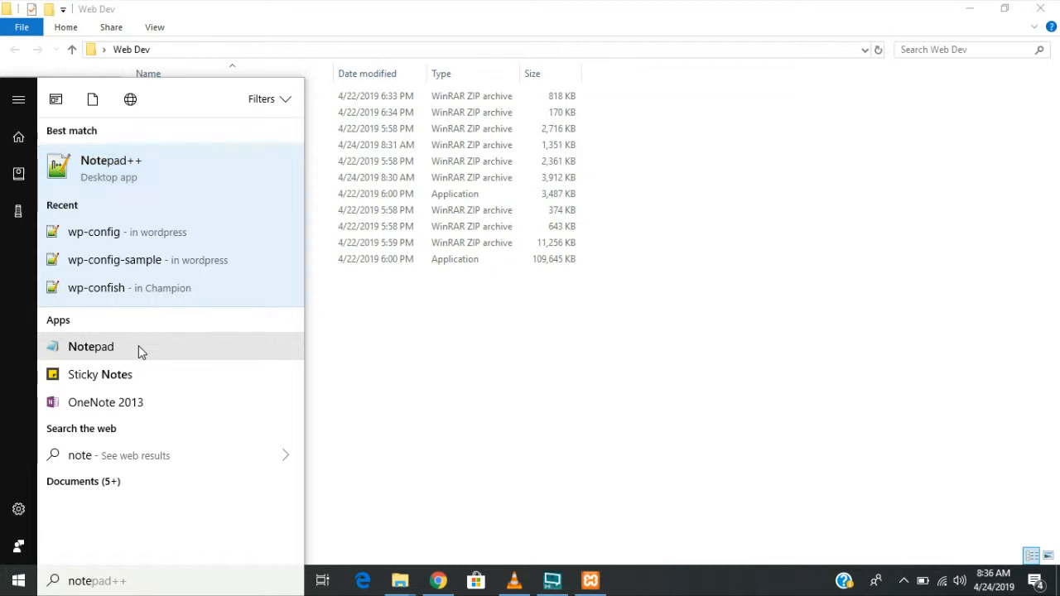
key(Return)
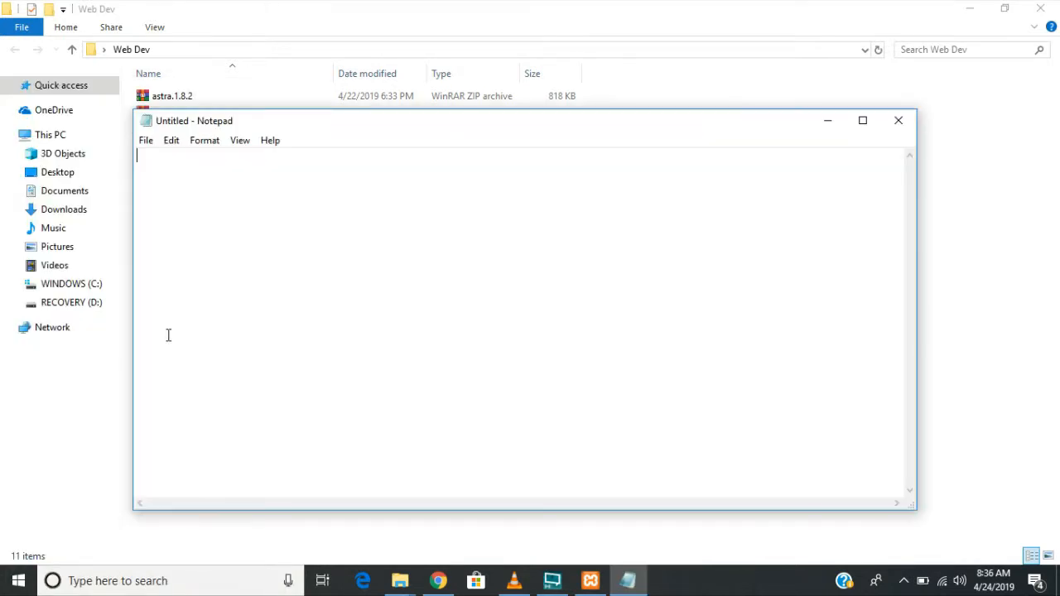
text(jkjf)
click(899, 121)
click(558, 294)
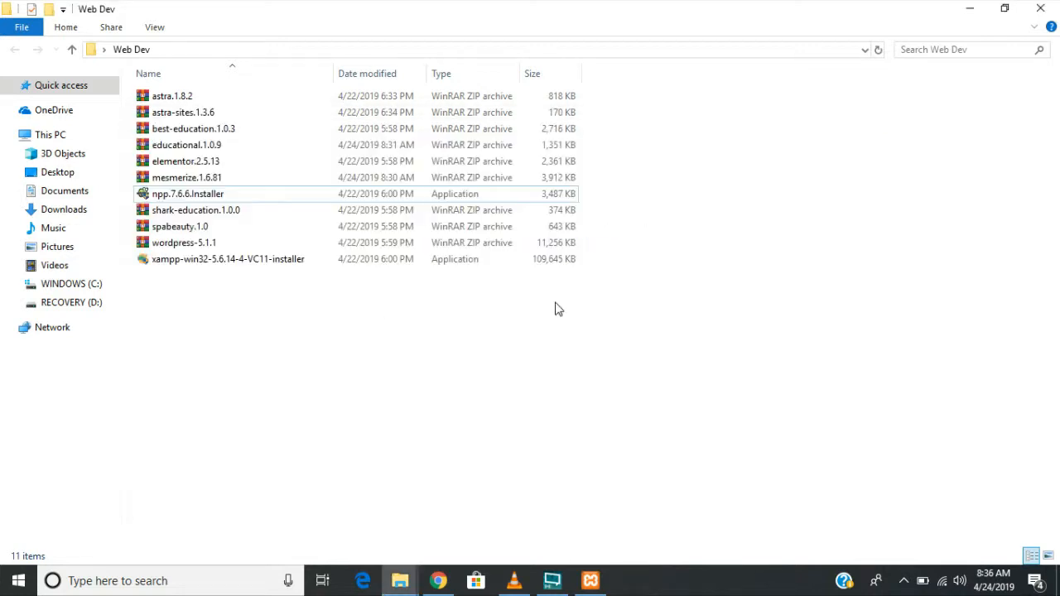
- Search 'notepad ++' in Chrome and open the Notepad++ v7.6.6 download page's installer links
click(435, 583)
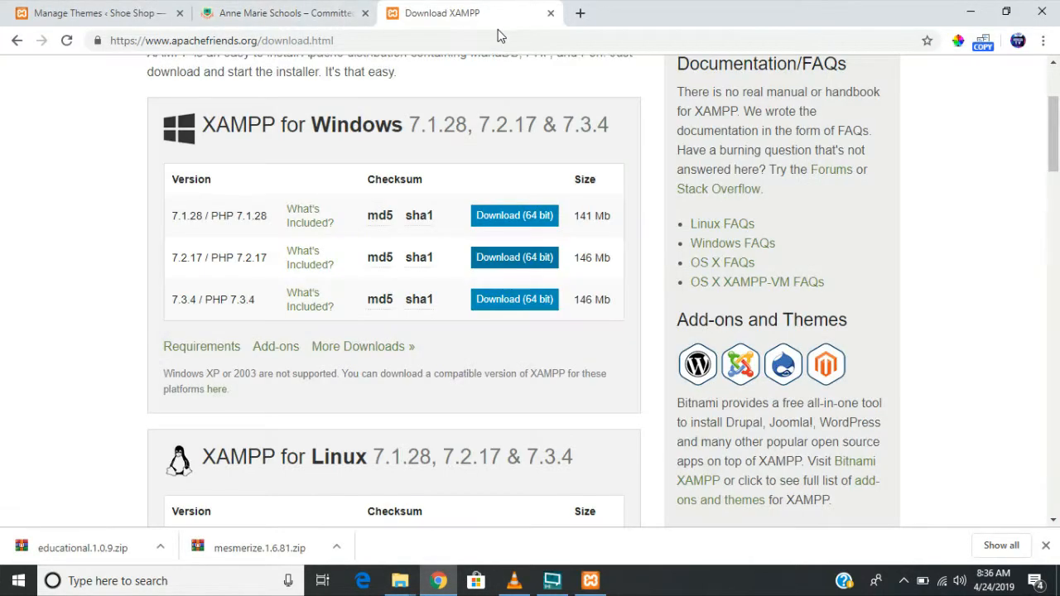
click(498, 36)
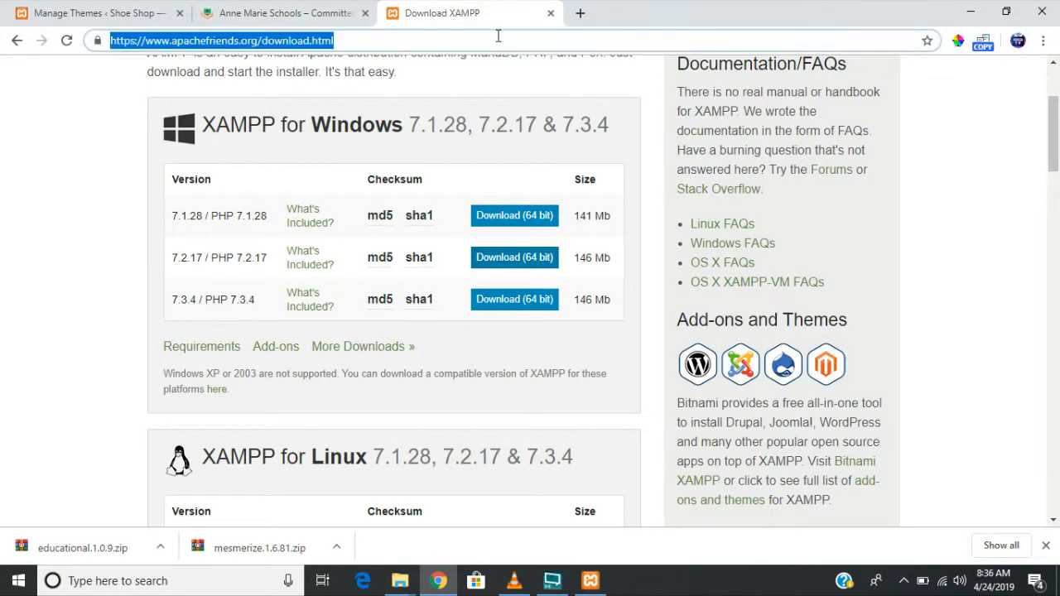
text(notepad)
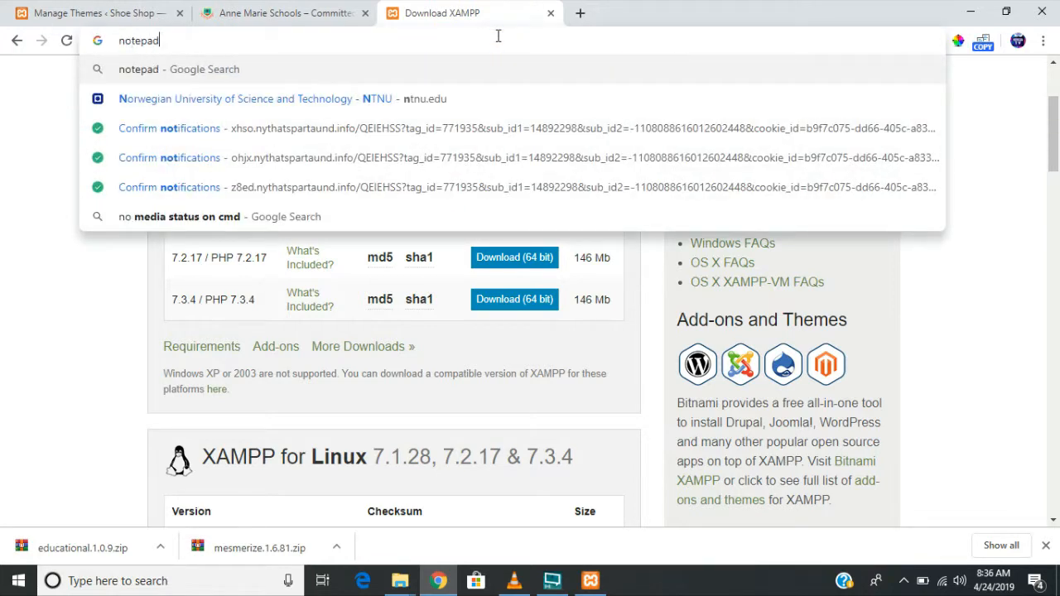
text( ++)
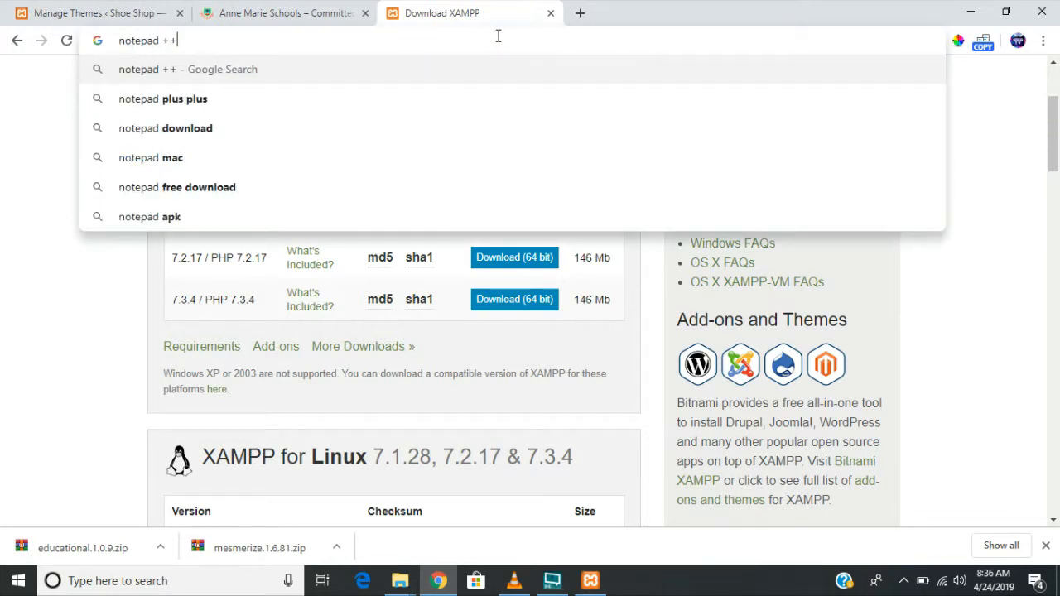
key(Return)
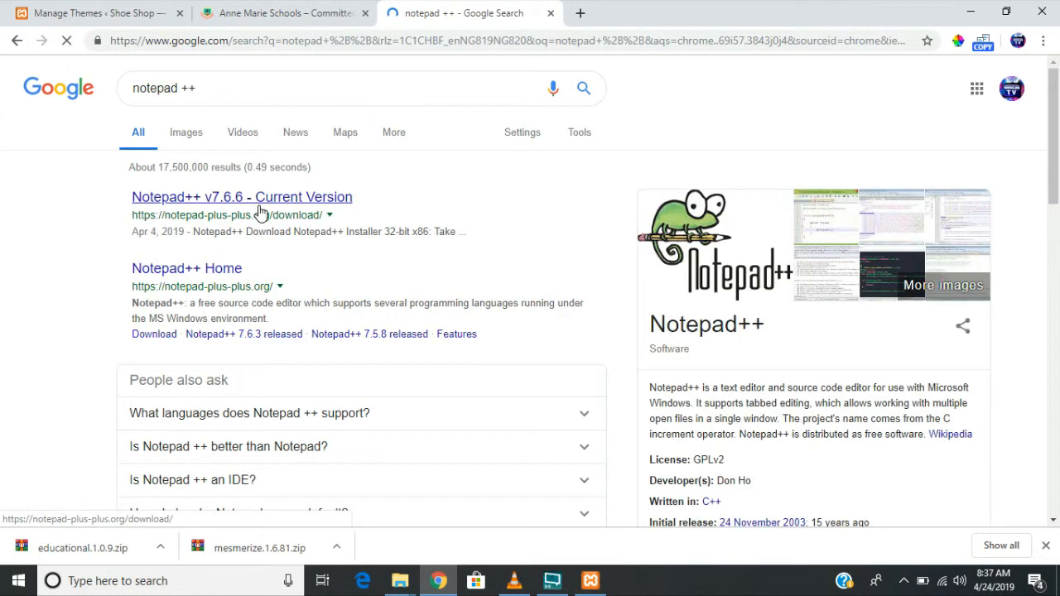
click(260, 198)
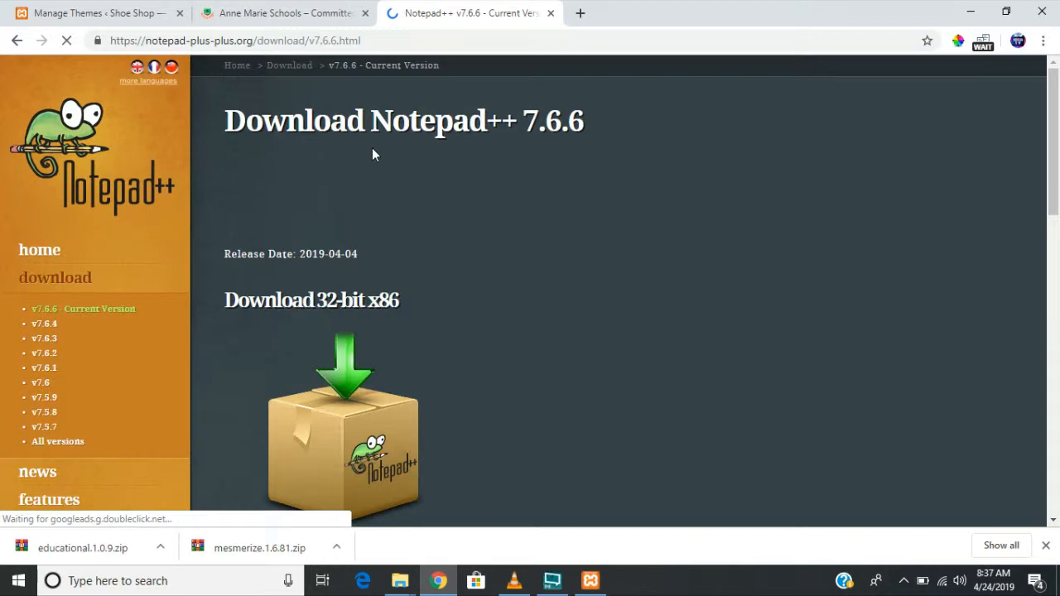
scroll(372, 154, down, 4)
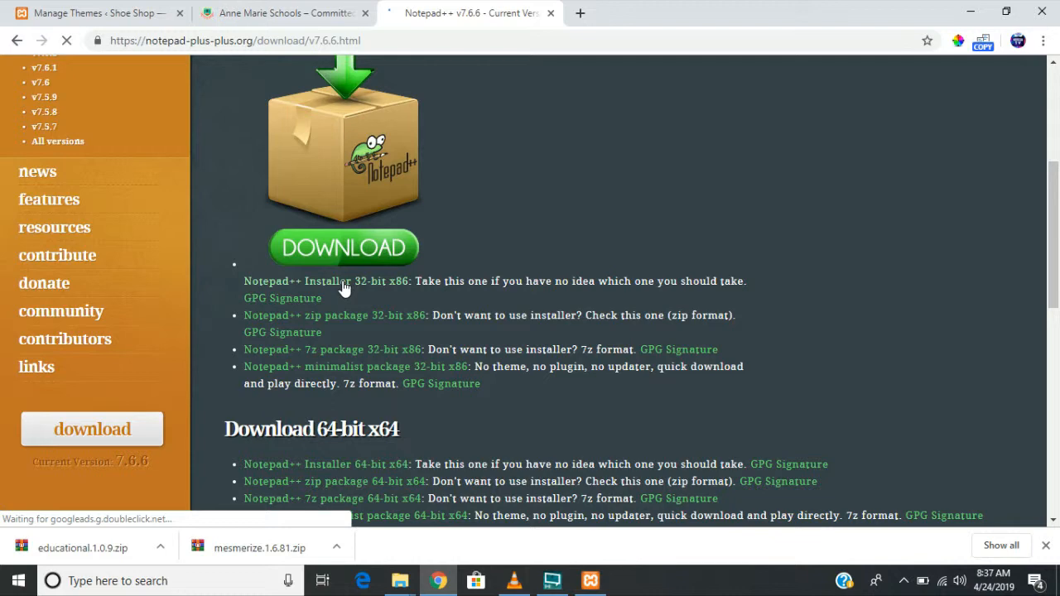
scroll(344, 288, down, 1)
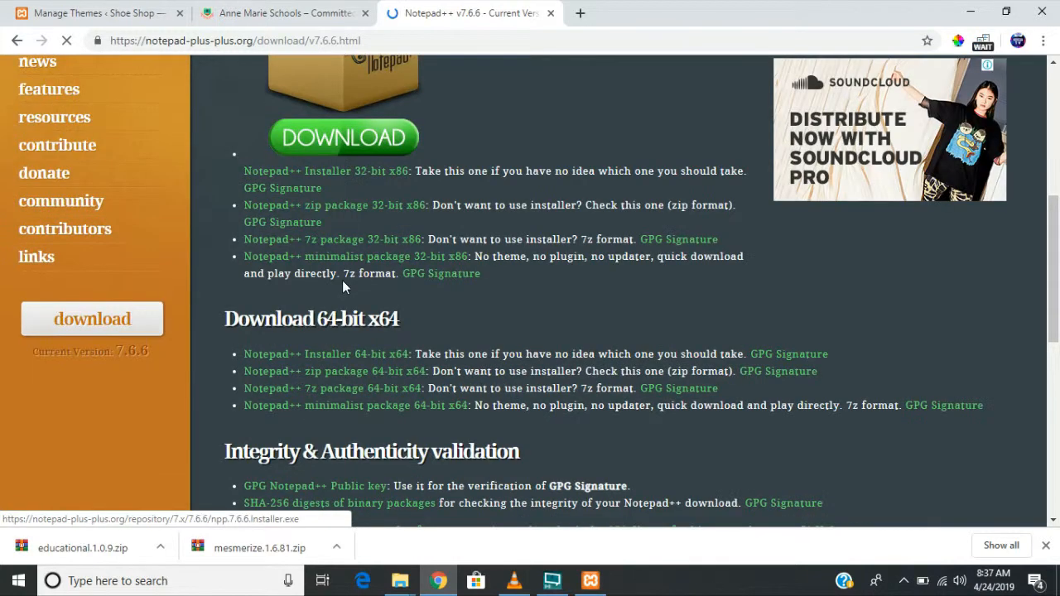
scroll(342, 285, down, 1)
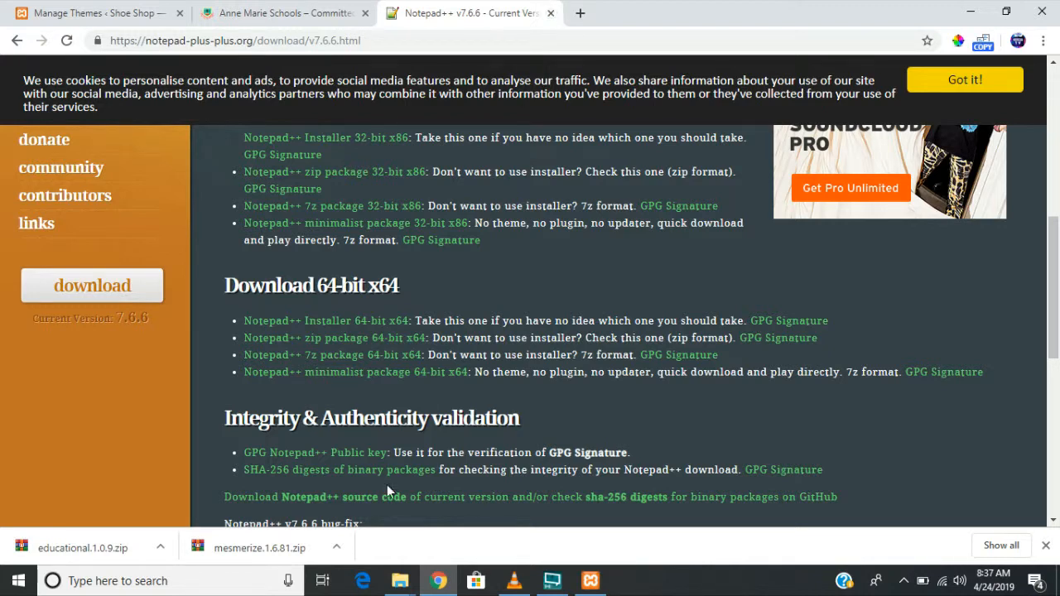
click(401, 584)
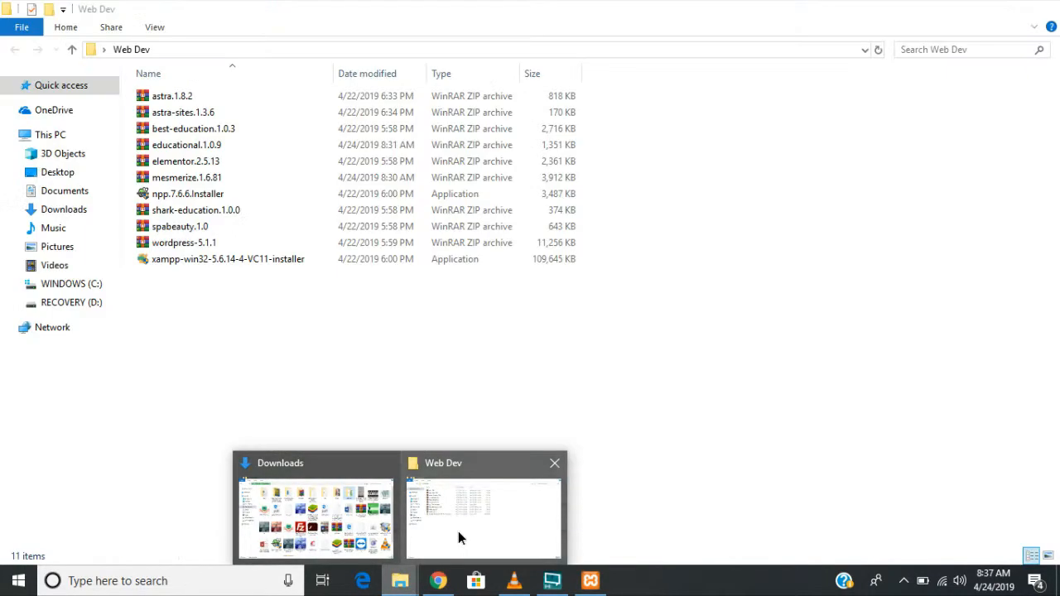
- Extract the wordpress-5.1.1 zip into its own wordpress-5.1.1 folder
click(457, 531)
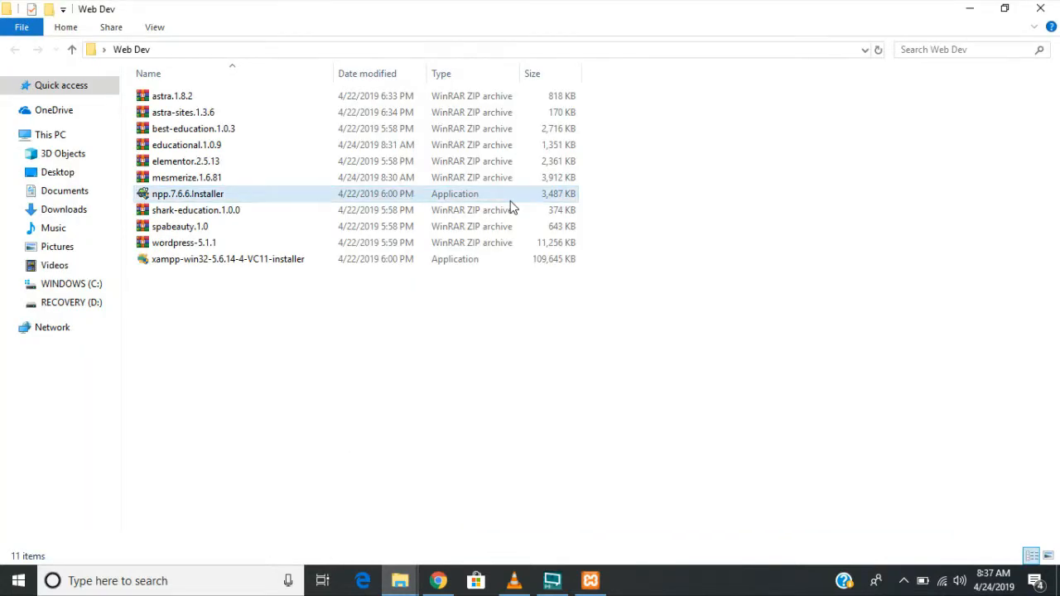
click(182, 245)
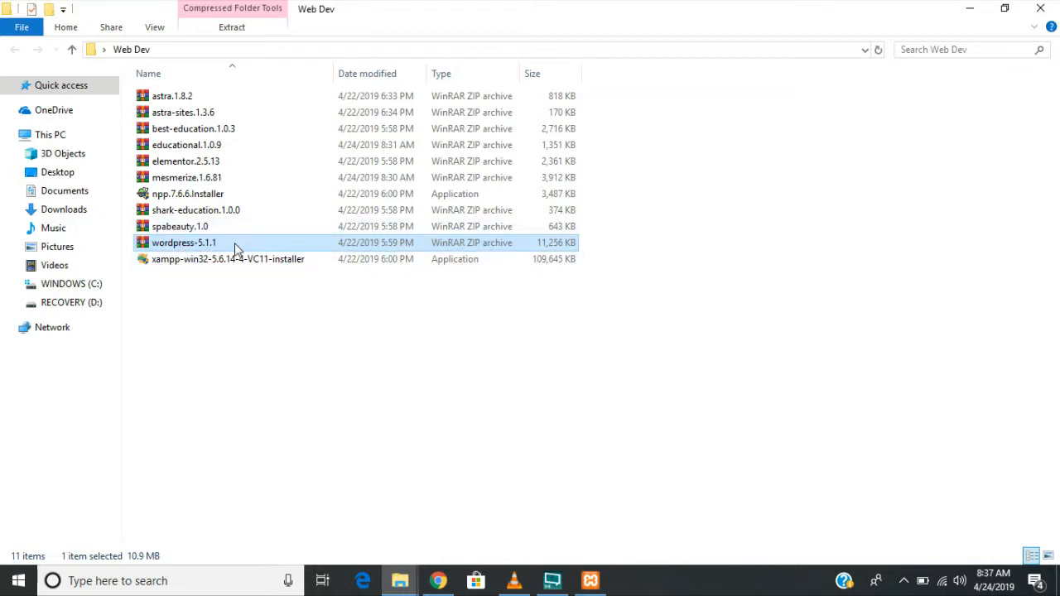
click(211, 369)
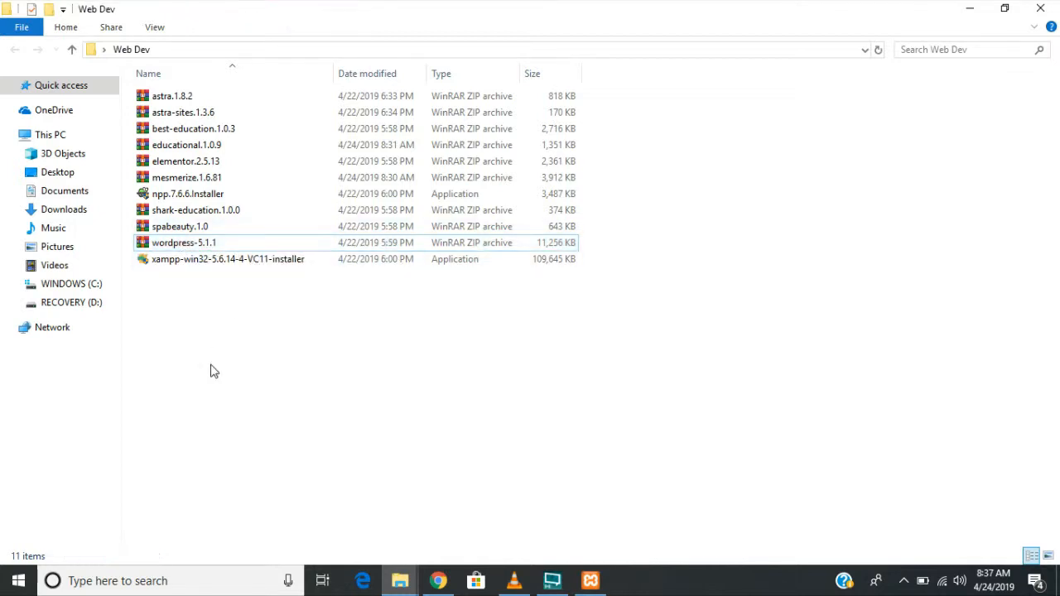
click(221, 247)
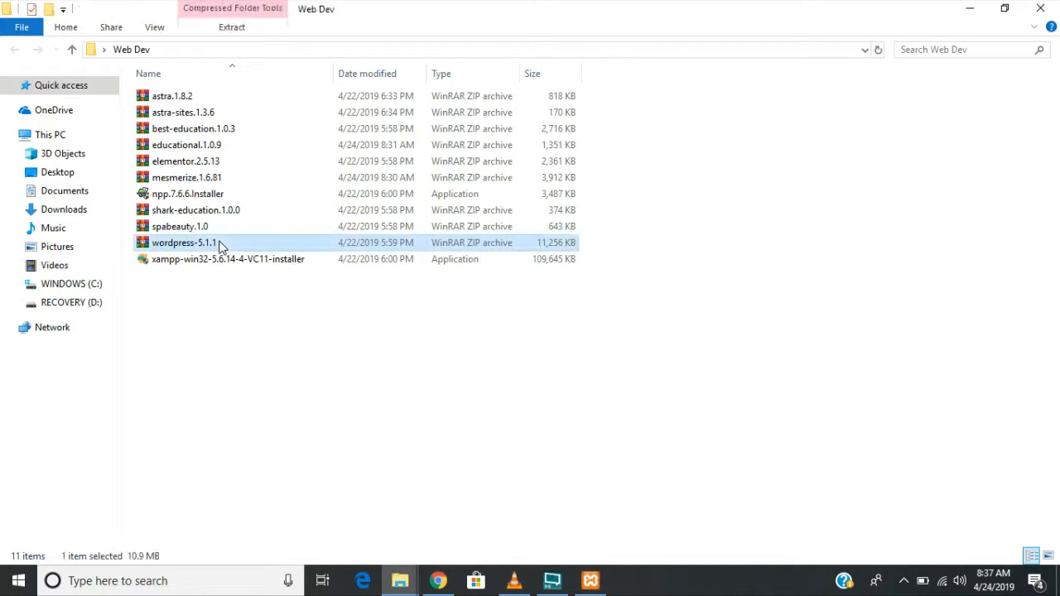
right_click(221, 245)
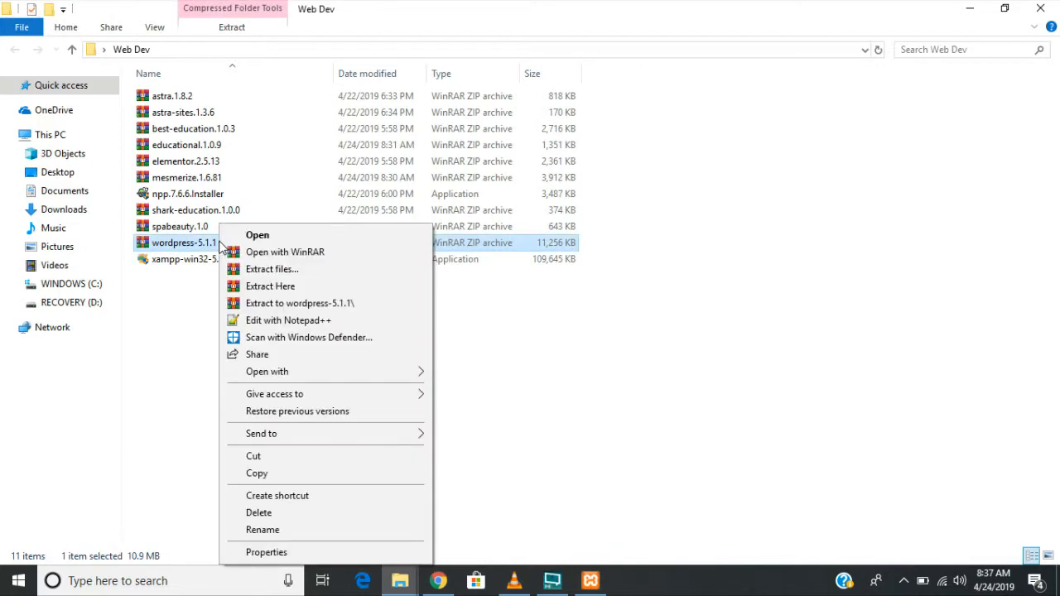
click(258, 271)
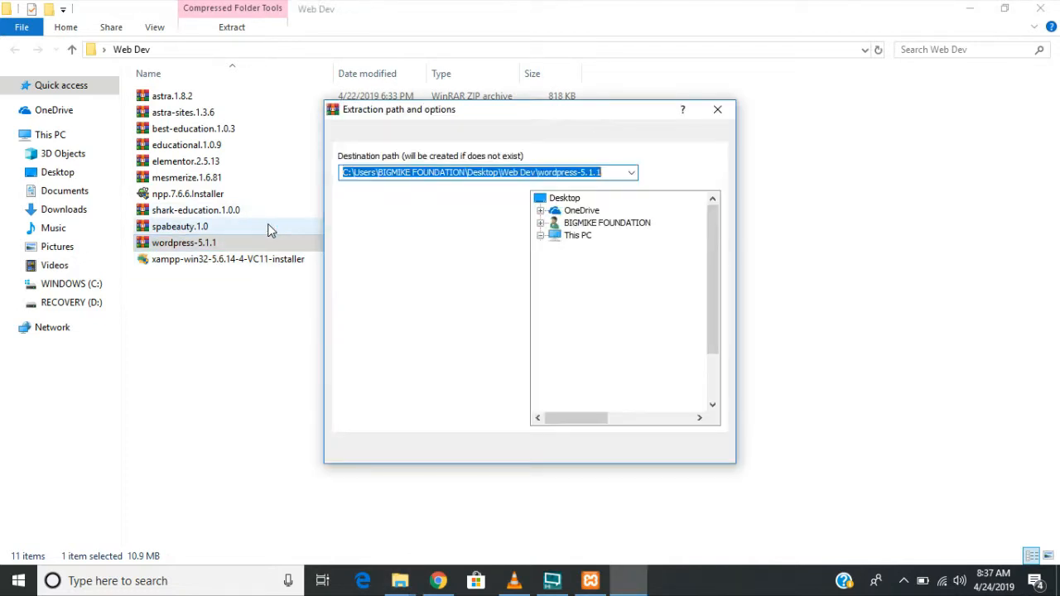
click(571, 451)
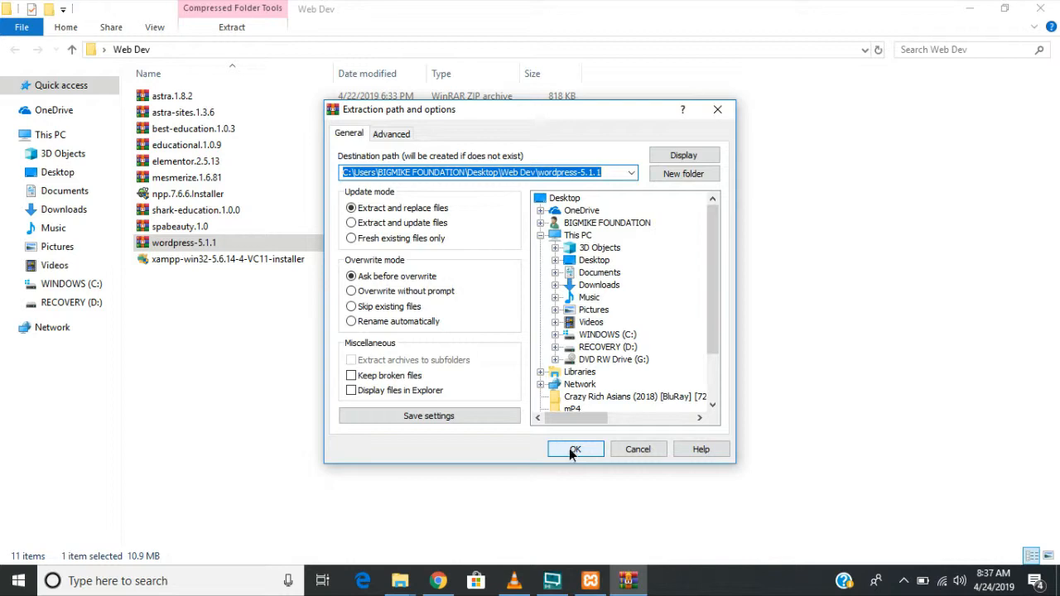
- Extract the spabeauty, other theme, elementor.2.5.13, astra-sites.1.3.6 and astra.1.8.2 archives into folders
click(208, 232)
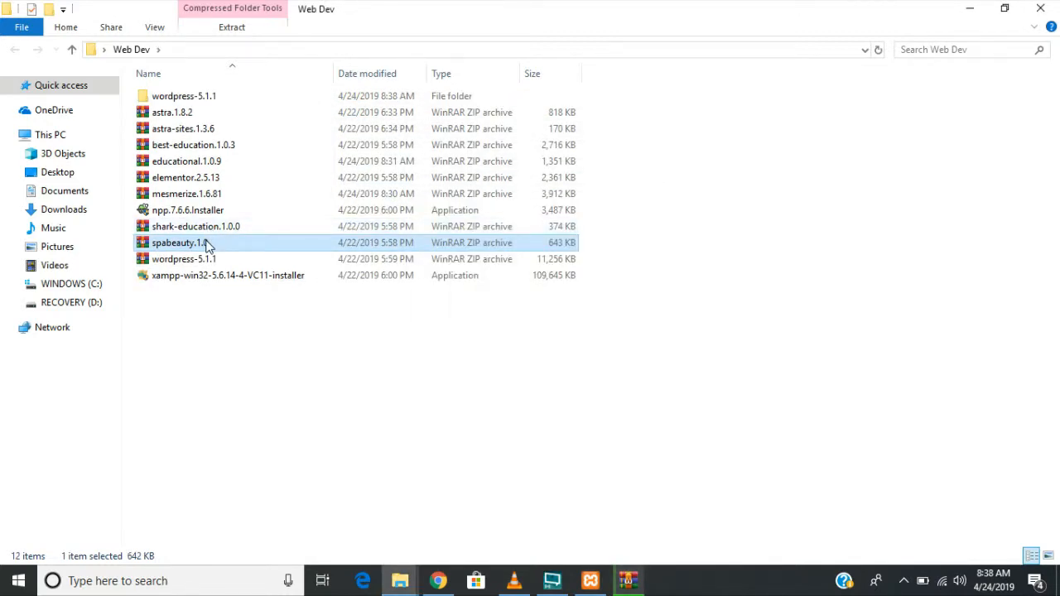
right_click(207, 244)
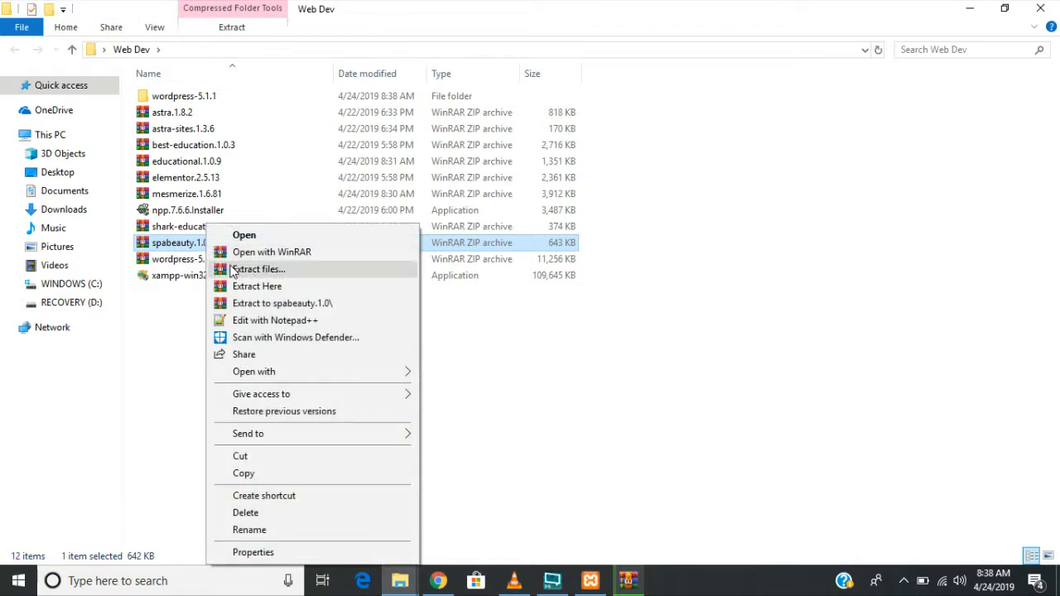
click(236, 268)
right_click(207, 242)
click(237, 286)
right_click(214, 225)
click(242, 270)
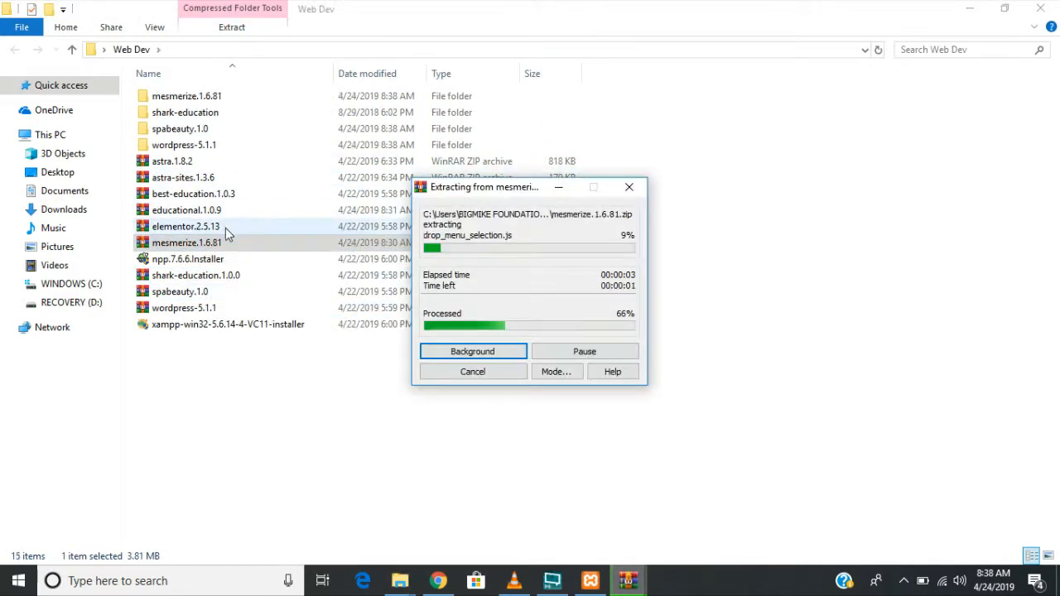
right_click(225, 228)
click(258, 270)
right_click(224, 210)
click(266, 272)
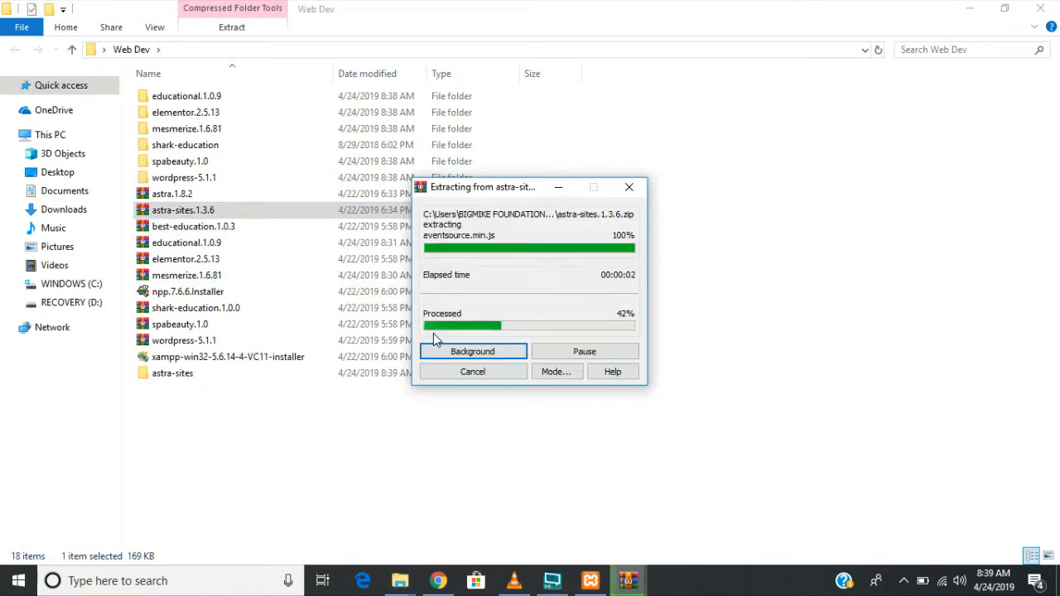
right_click(268, 194)
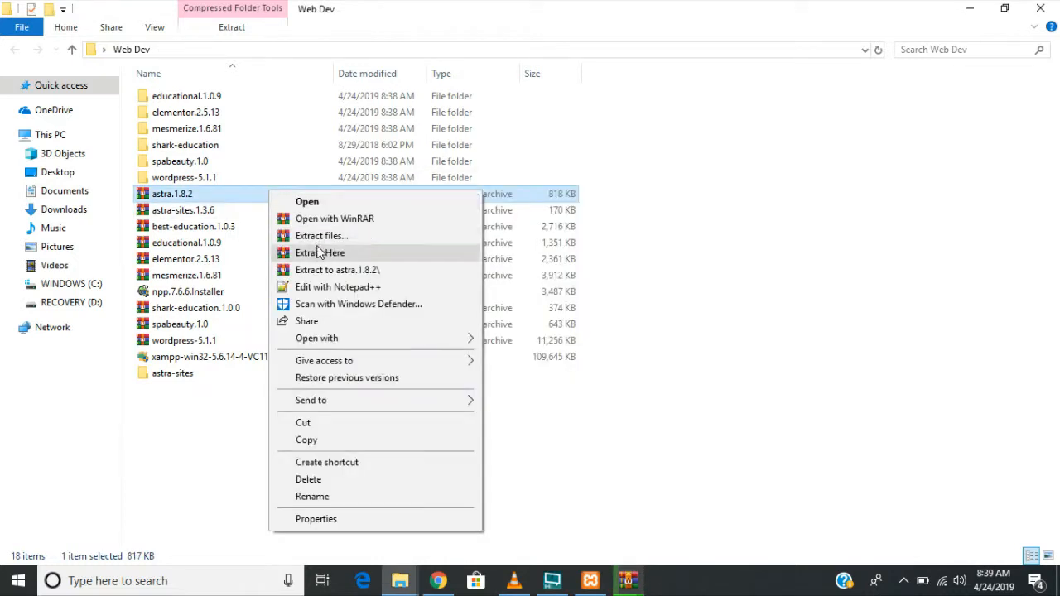
click(318, 252)
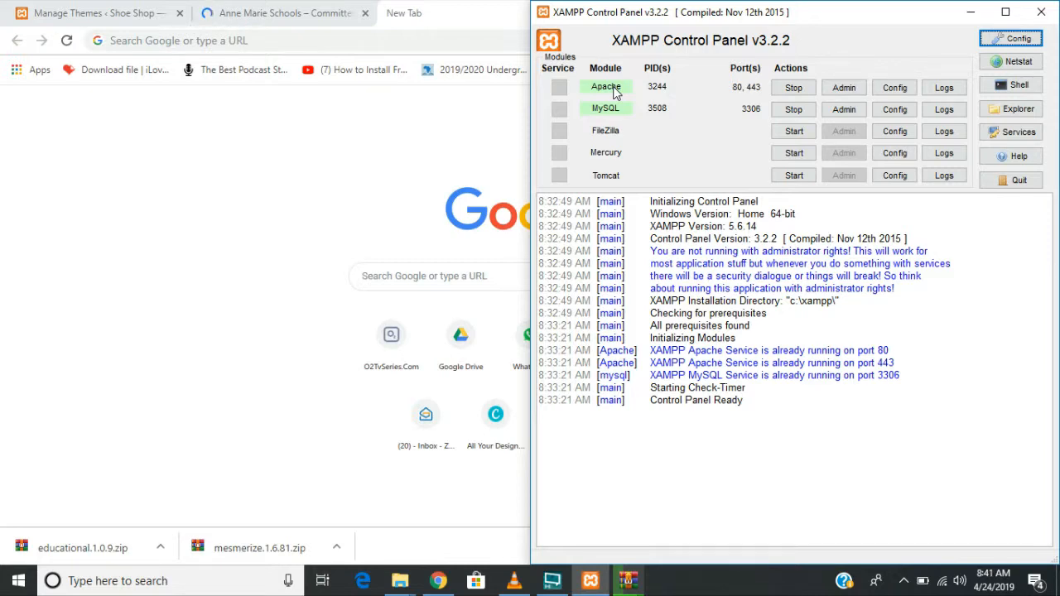
- Load localhost in Chrome, try its phpMyAdmin link, then bring up the XAMPP Control Panel
click(414, 40)
text(local)
key(Return)
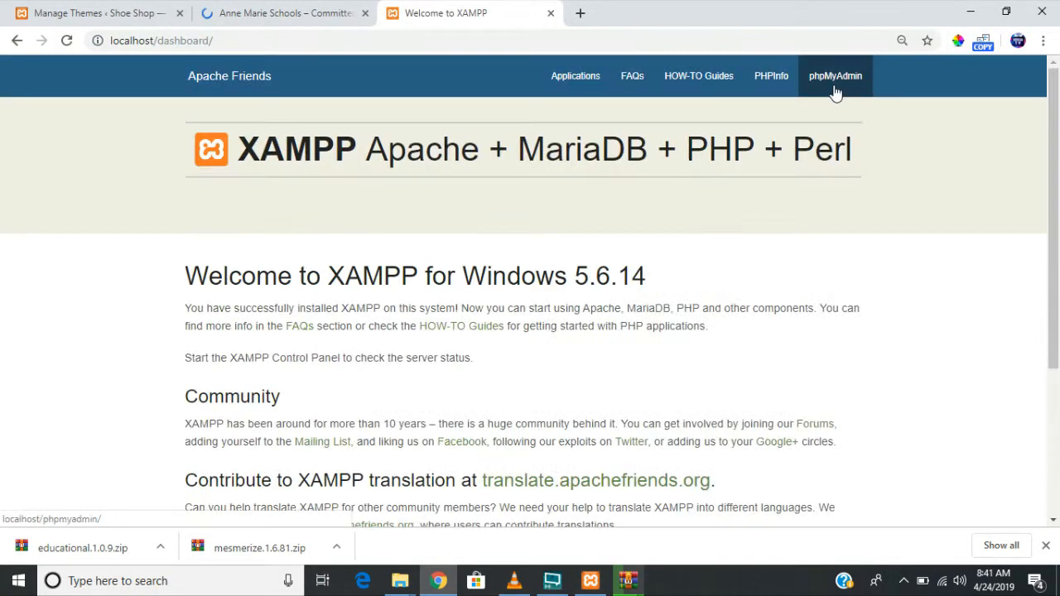
click(835, 91)
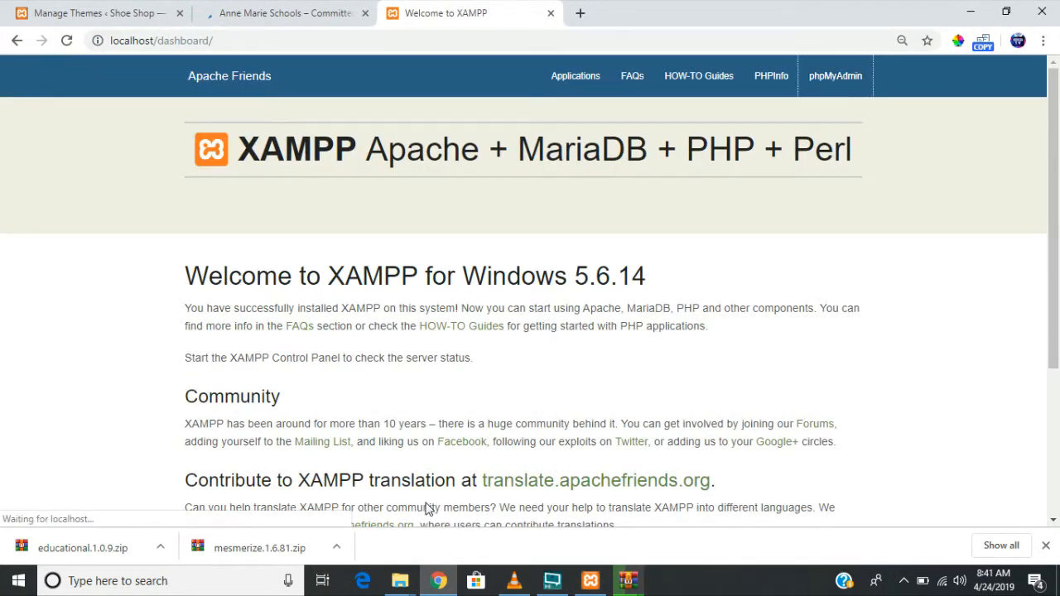
click(180, 13)
click(180, 13)
click(628, 581)
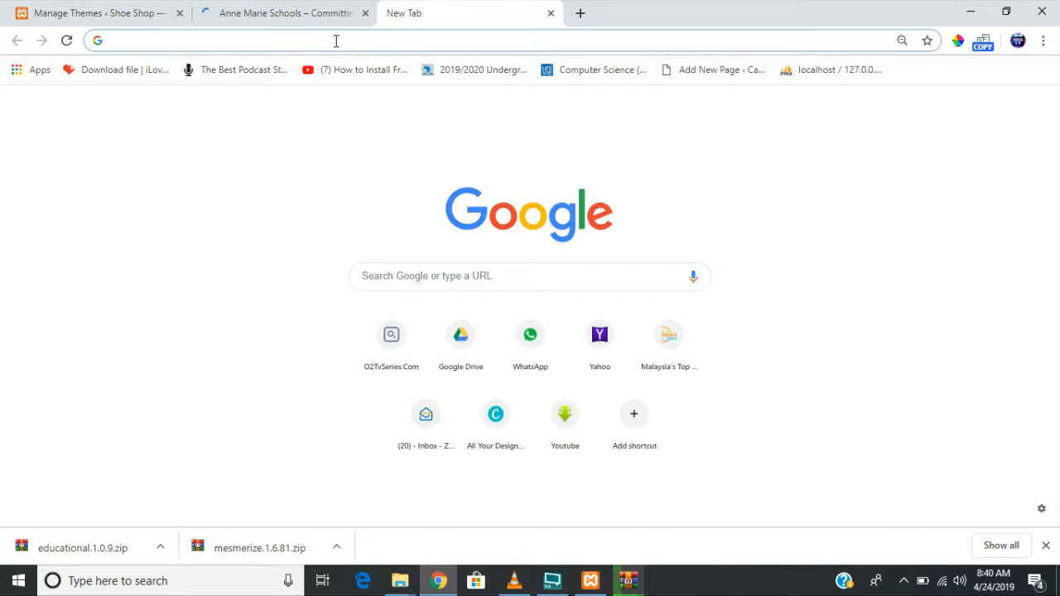
click(335, 41)
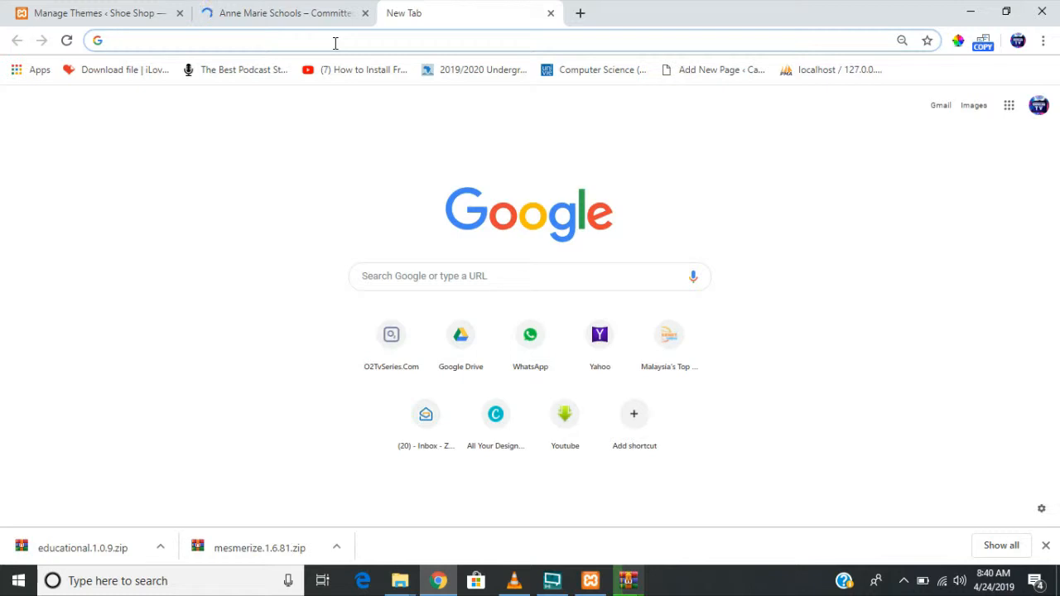
click(591, 581)
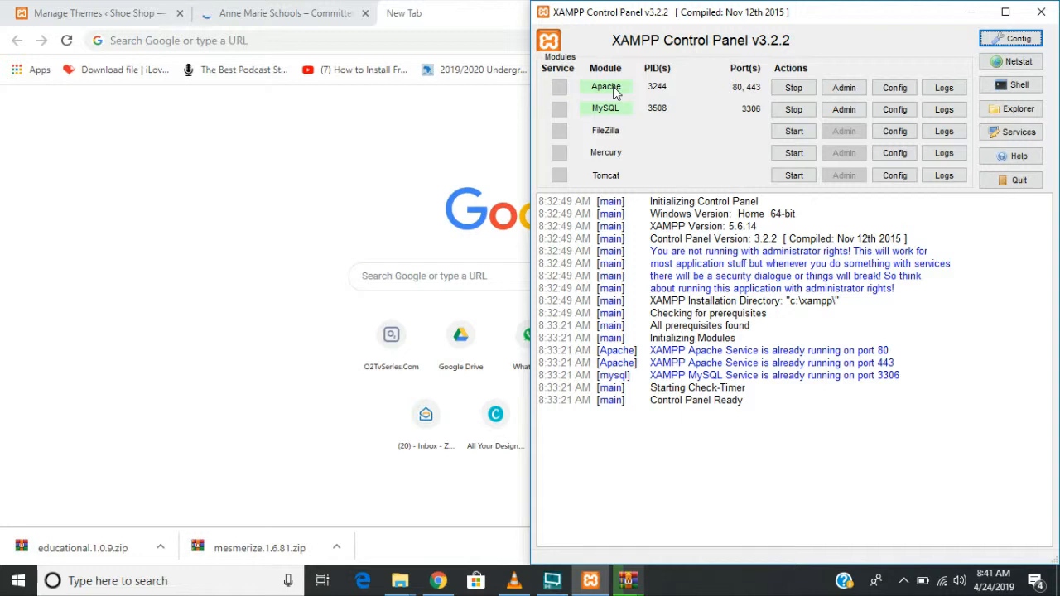
- Load the localhost XAMPP for Windows 5.6.14 dashboard in Chrome and click its phpMyAdmin link
click(445, 116)
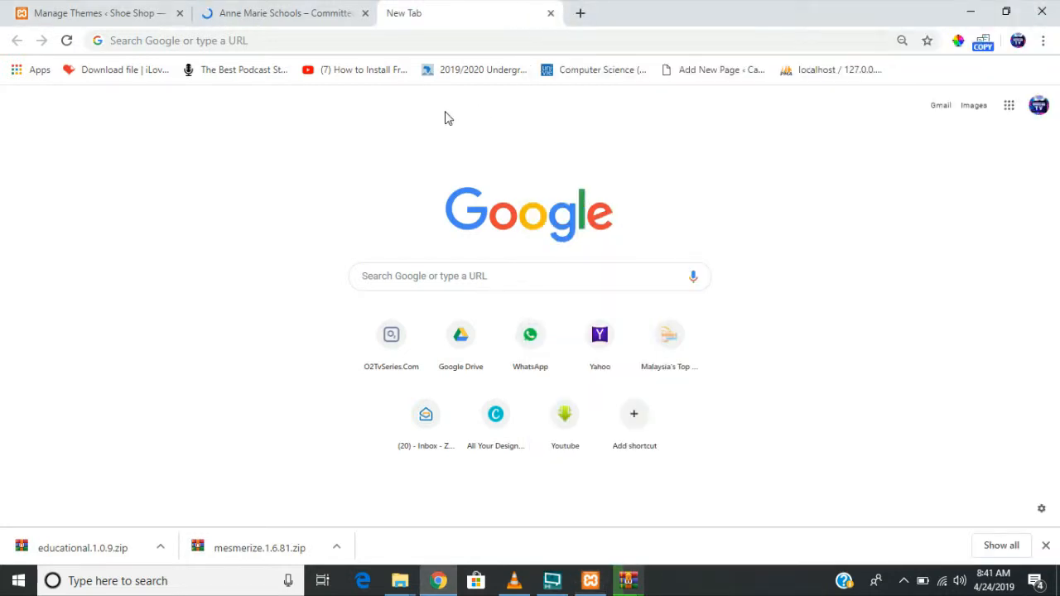
click(415, 40)
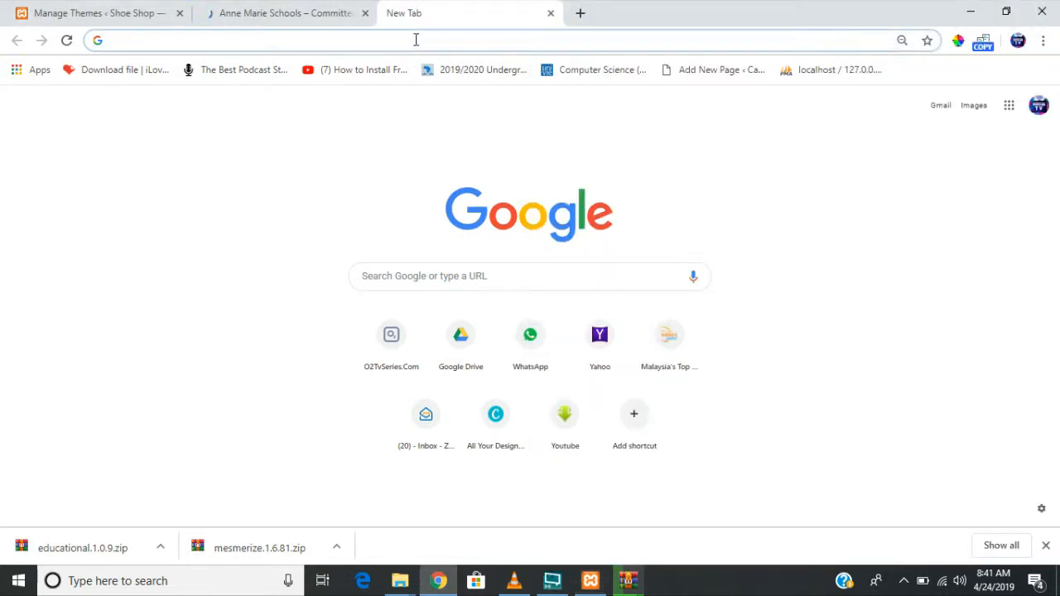
text(local)
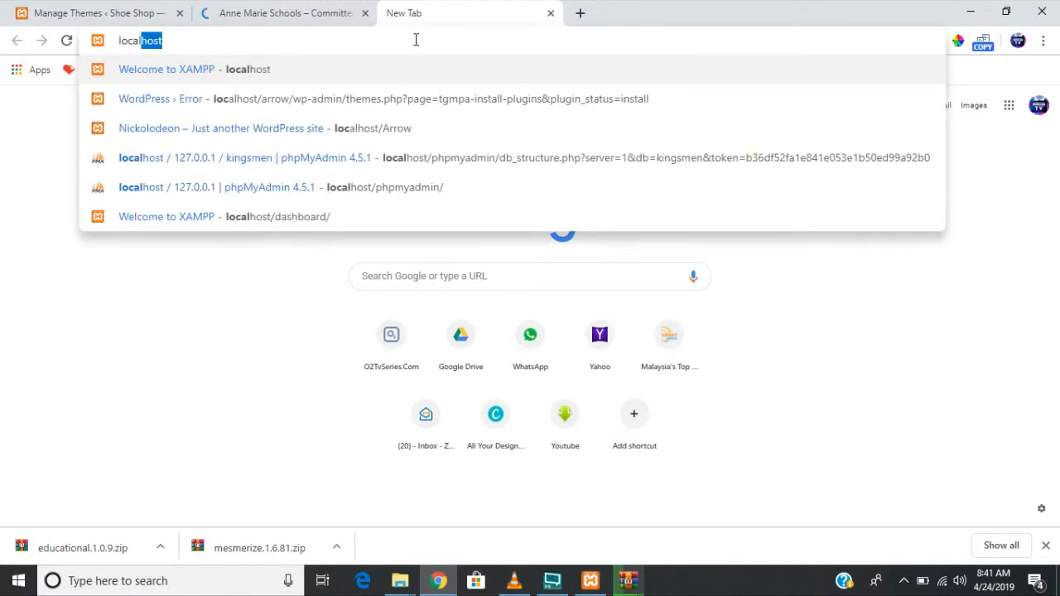
text(host)
key(Return)
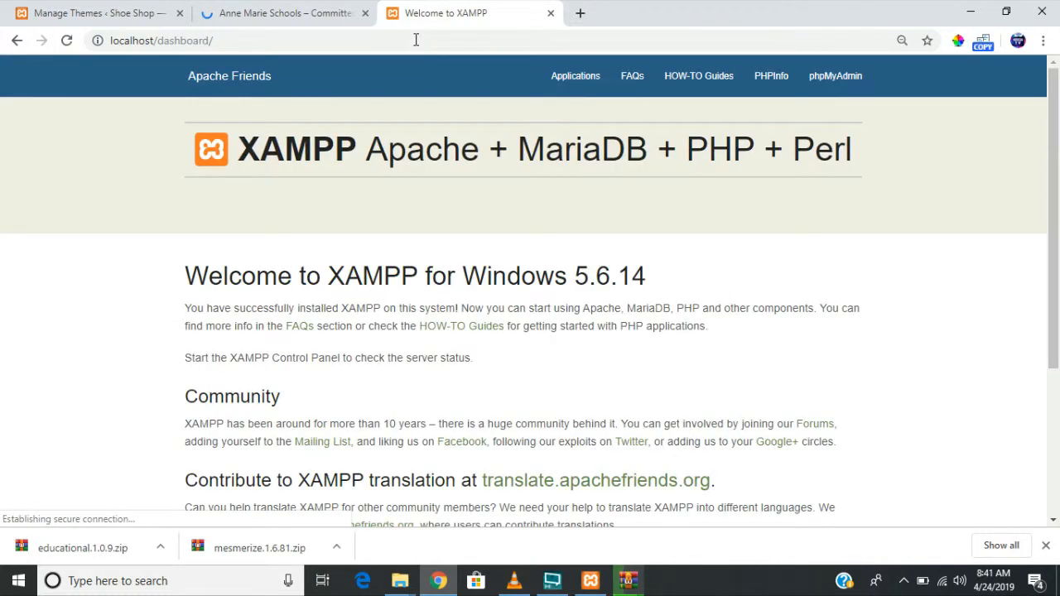
click(834, 89)
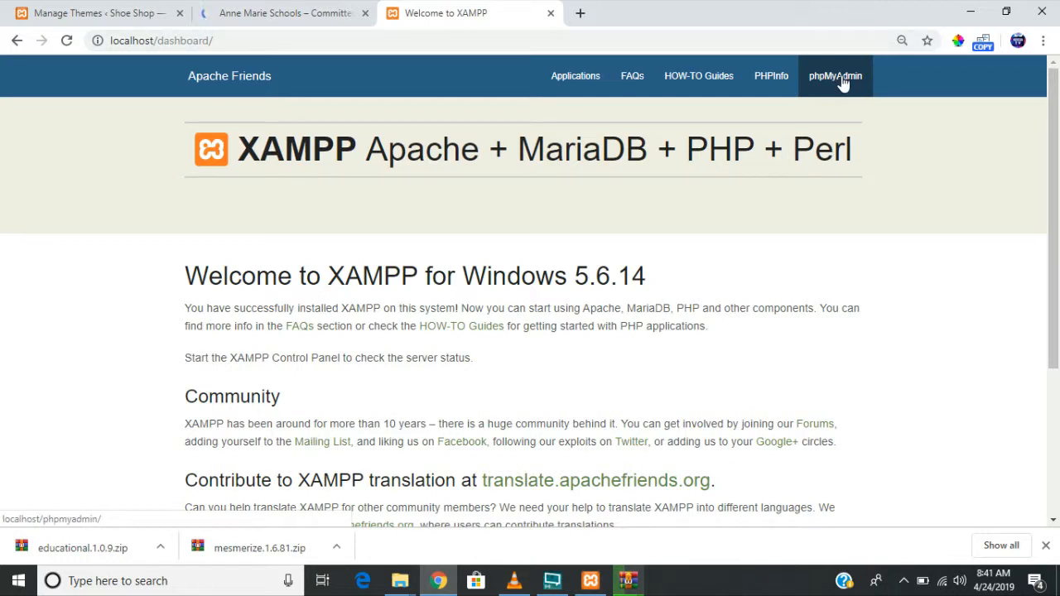
double_click(843, 84)
- Open phpMyAdmin 4.5.1 at localhost/phpmyadmin from the dashboard's phpMyAdmin link
click(842, 84)
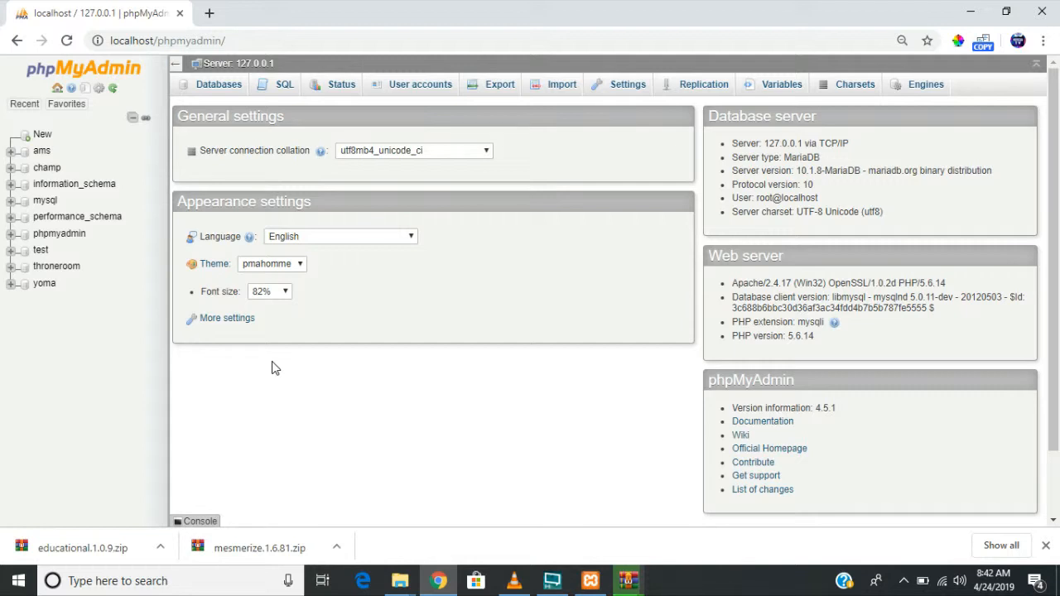
- Add a new phpMyAdmin database called tutorialdb, then minimise the browser
click(41, 138)
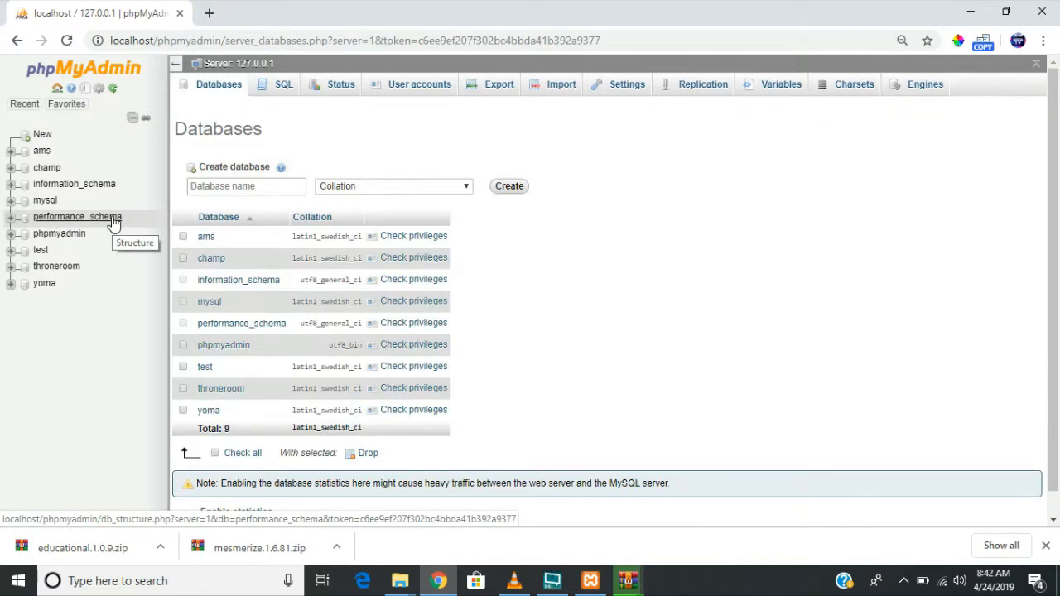
click(223, 187)
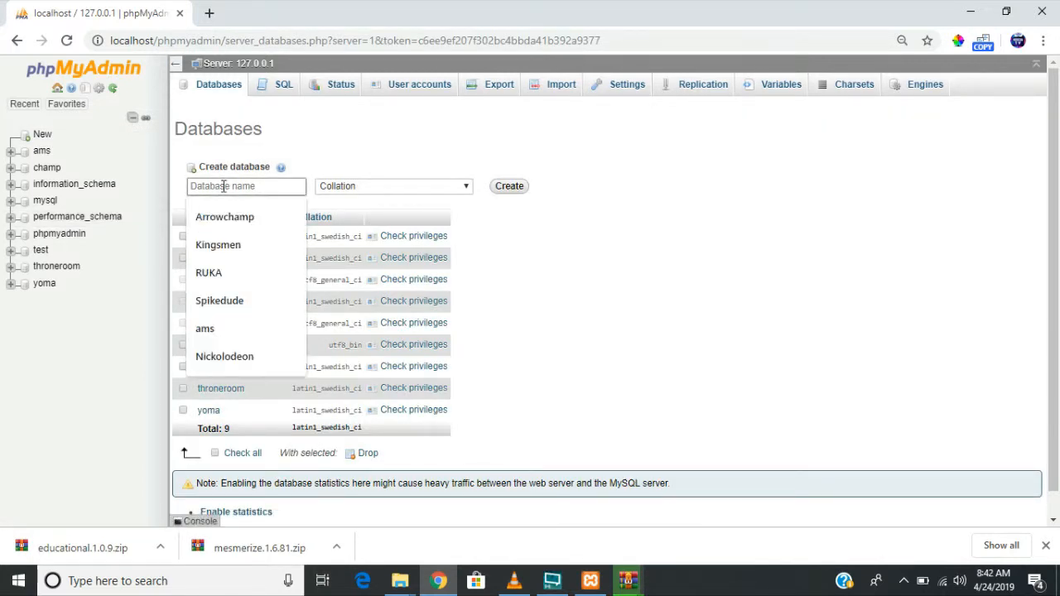
text(tutorial)
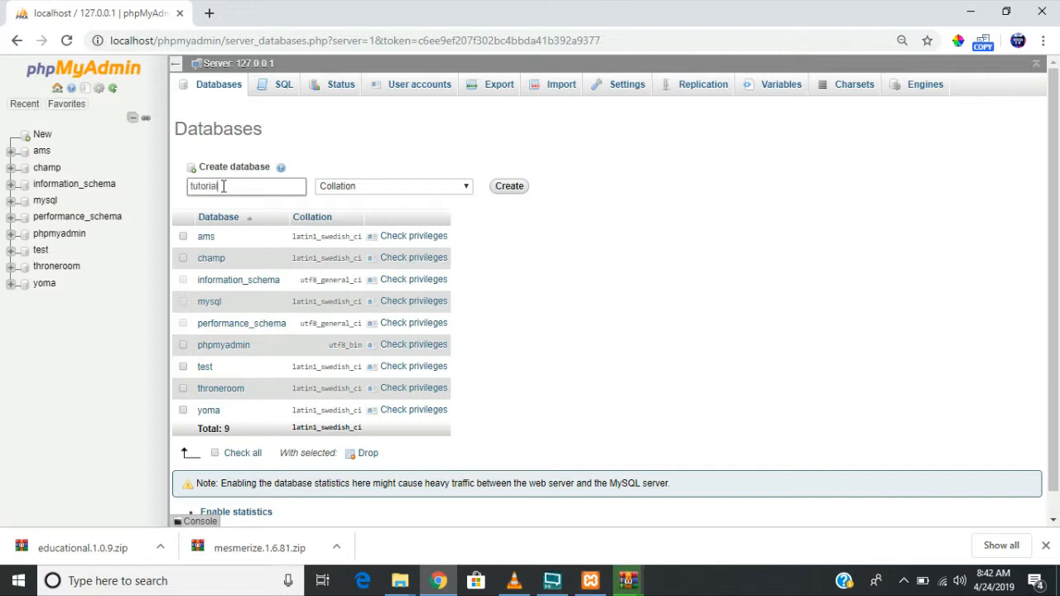
text(db)
click(517, 191)
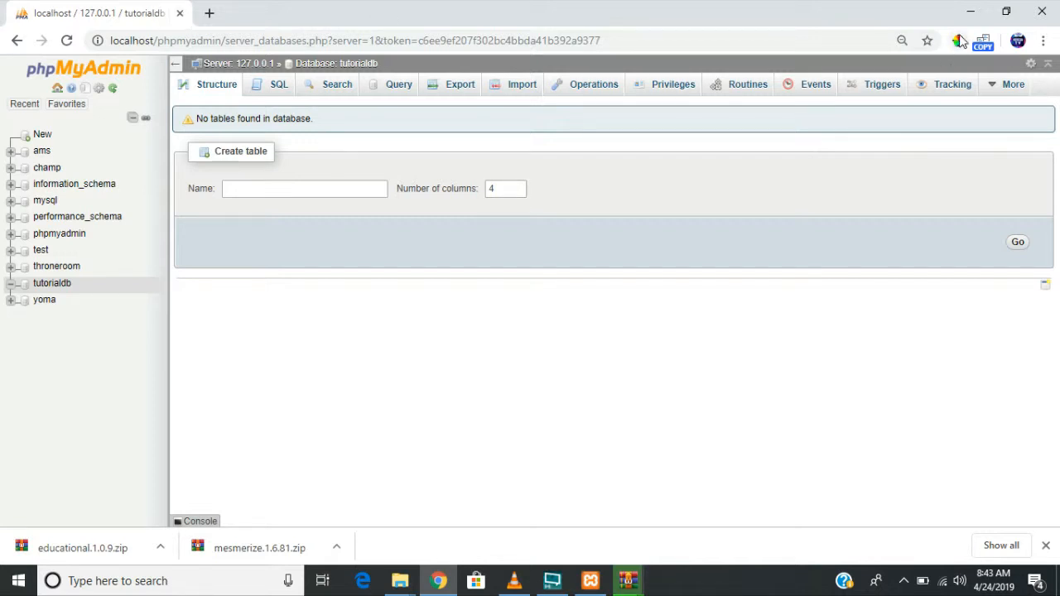
click(975, 6)
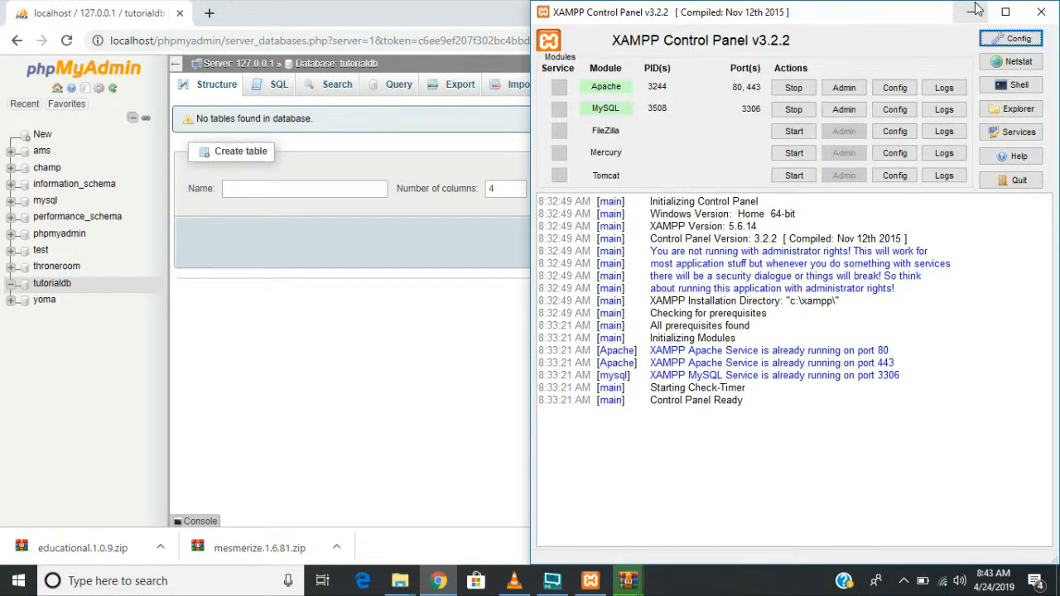
- Minimise XAMPP, confirm the extraction settings and open the wordpress-5.1.1 folder
click(973, 11)
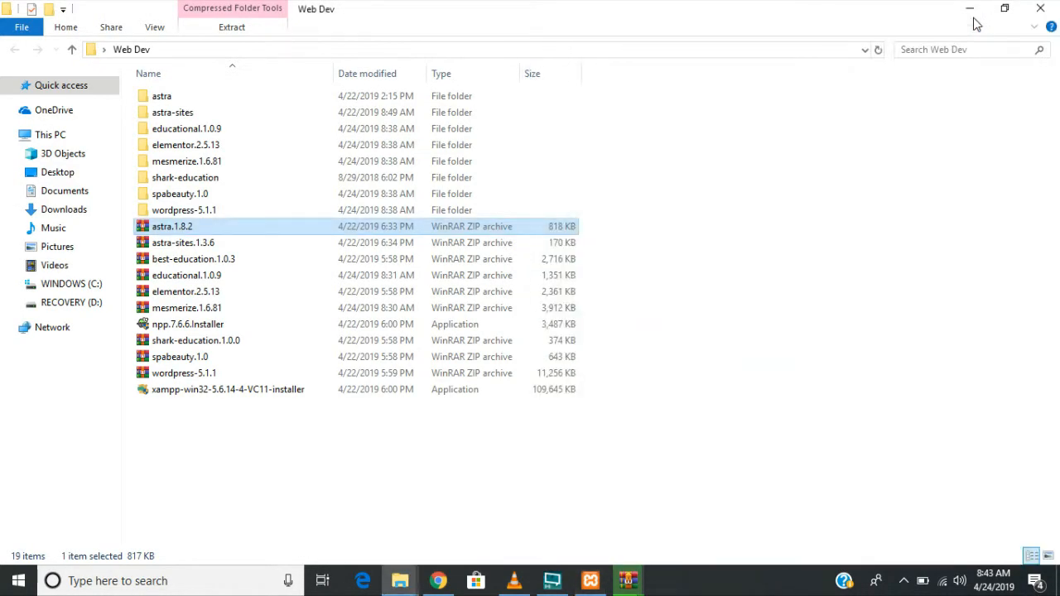
click(660, 534)
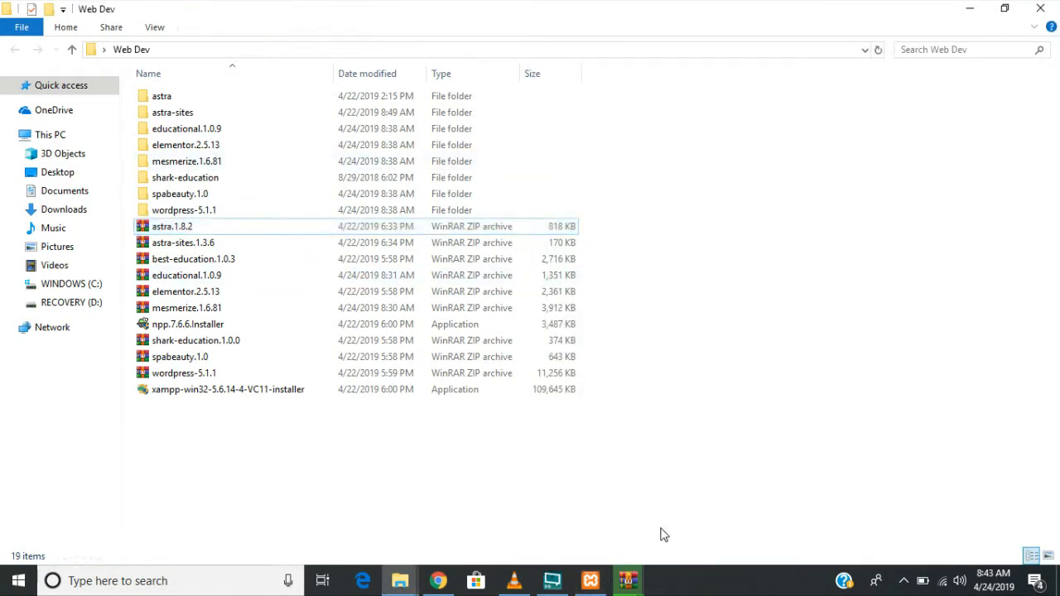
mouse_move(628, 580)
click(567, 520)
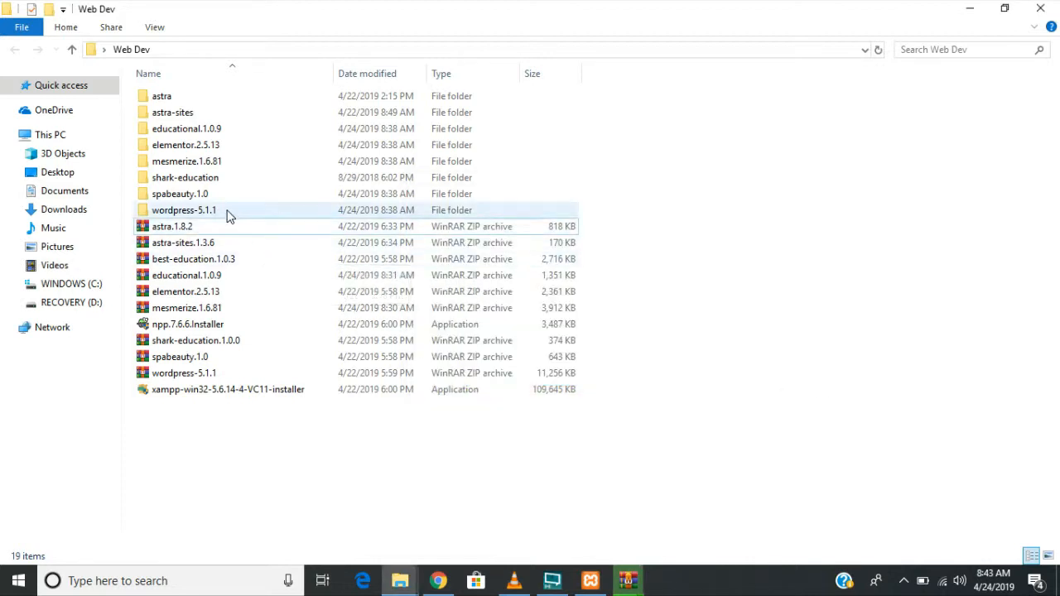
click(230, 215)
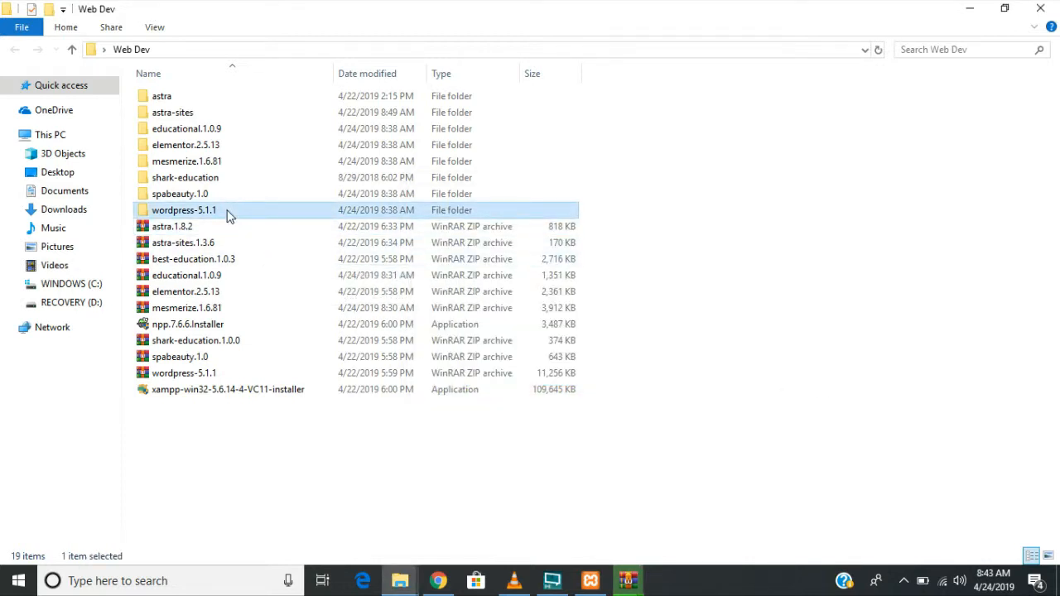
double_click(230, 215)
click(127, 53)
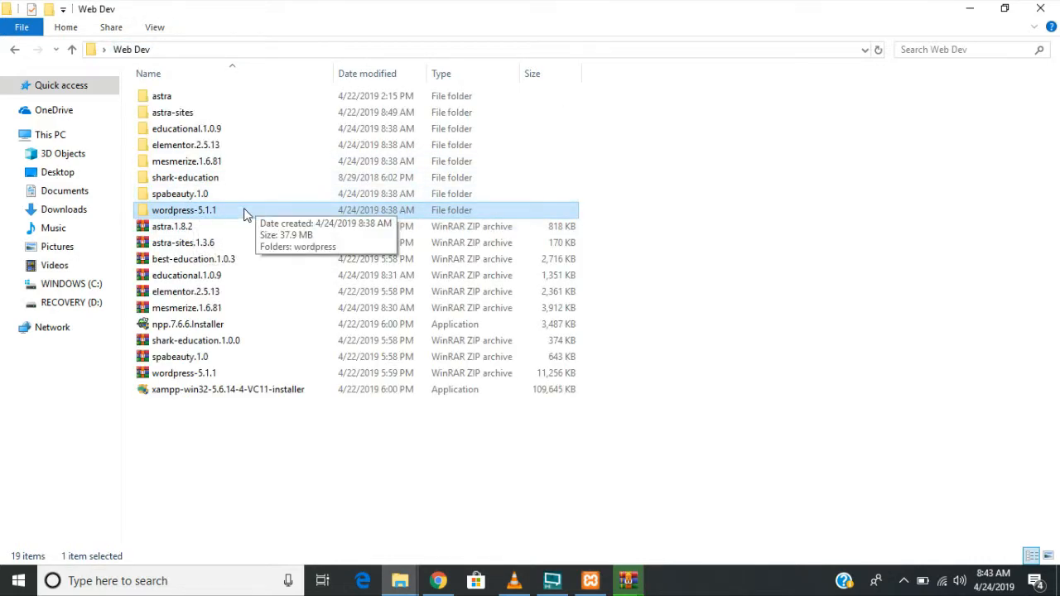
double_click(245, 214)
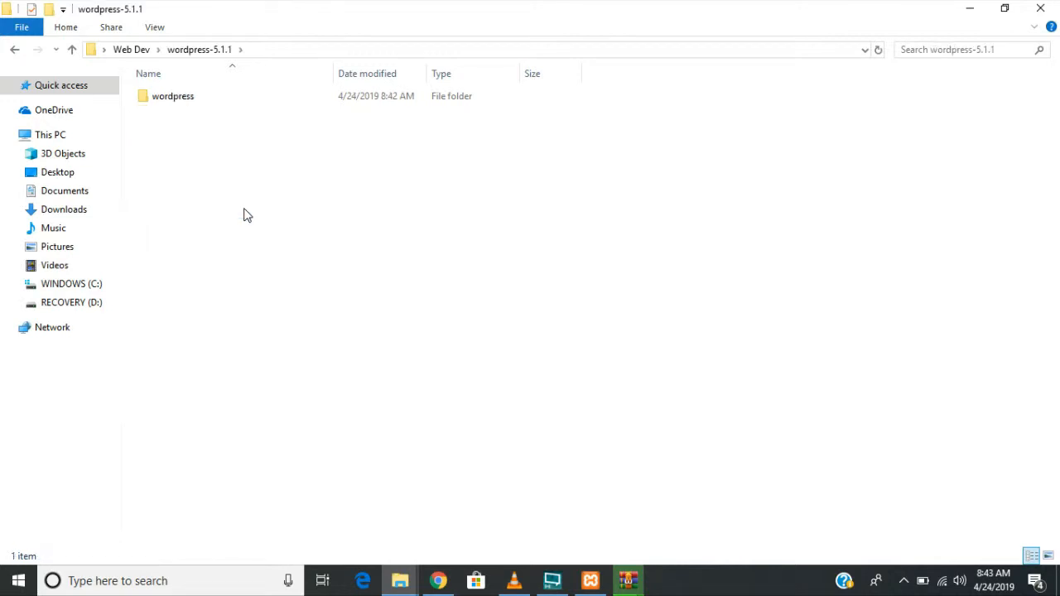
click(228, 103)
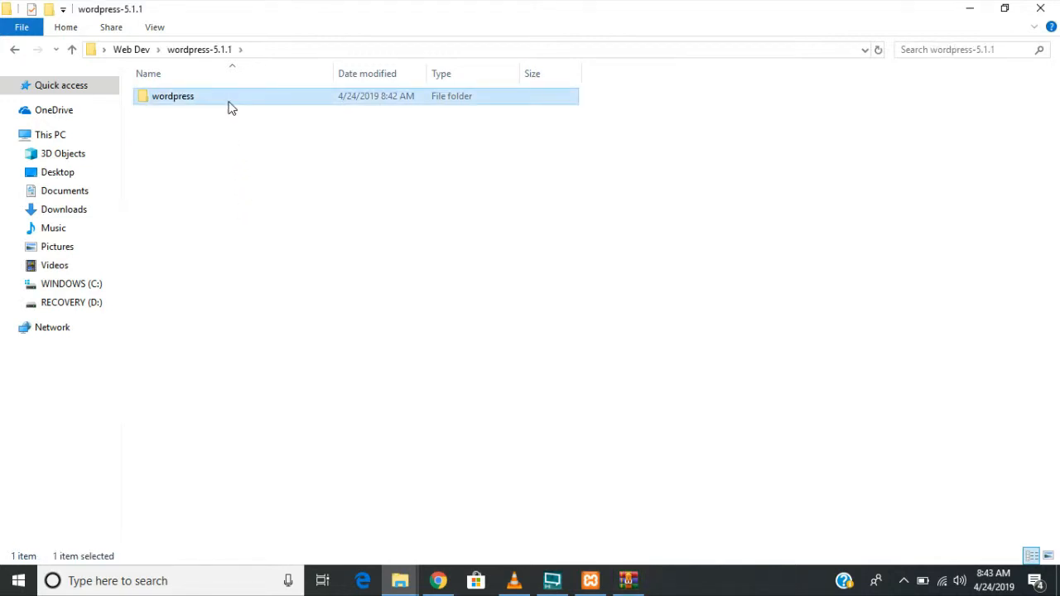
click(628, 581)
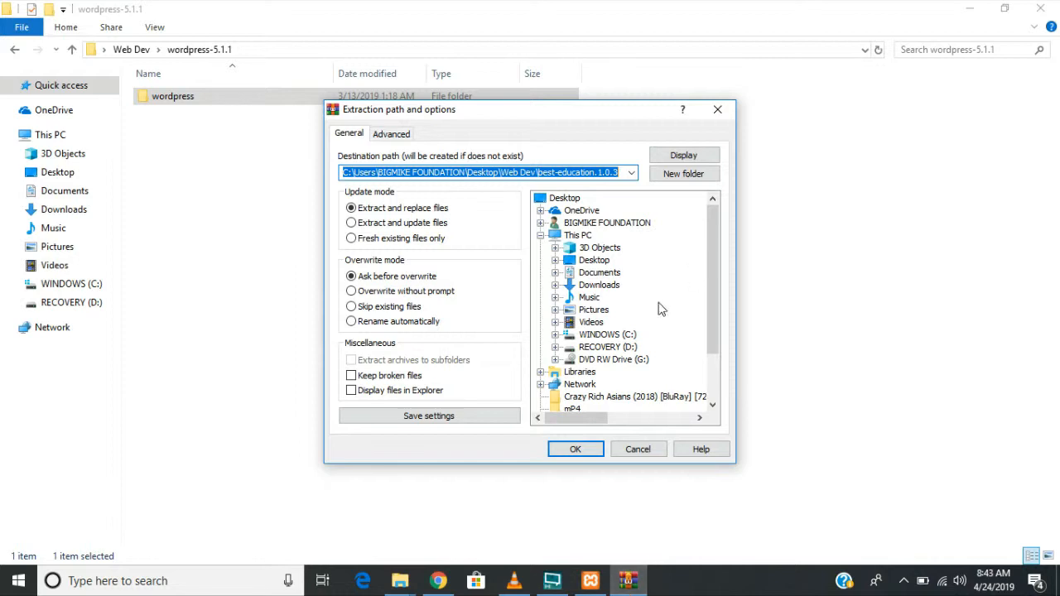
click(578, 452)
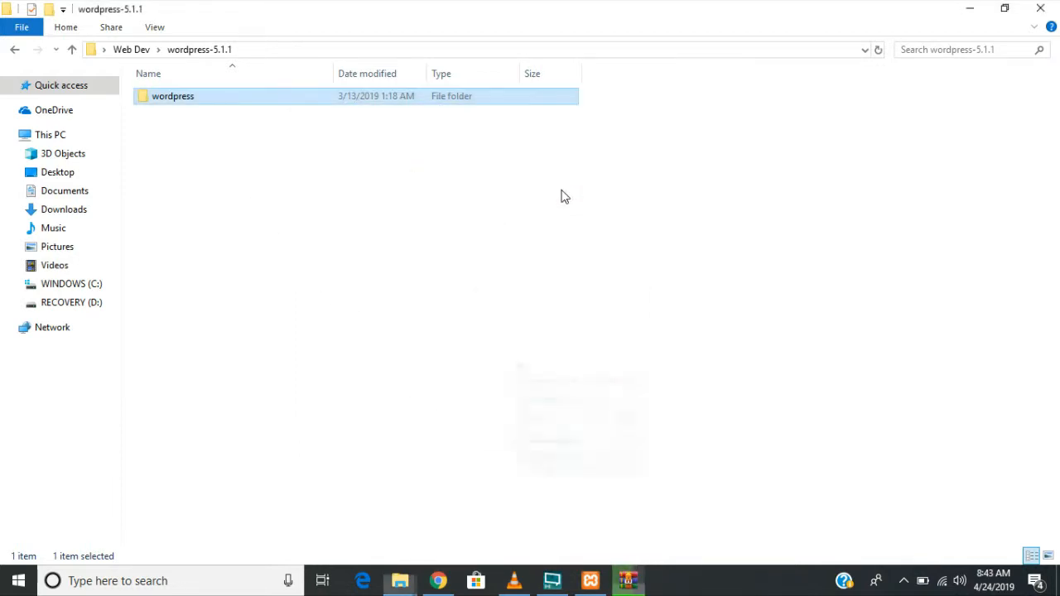
- Rename the inner wordpress folder to tutorial
right_click(158, 97)
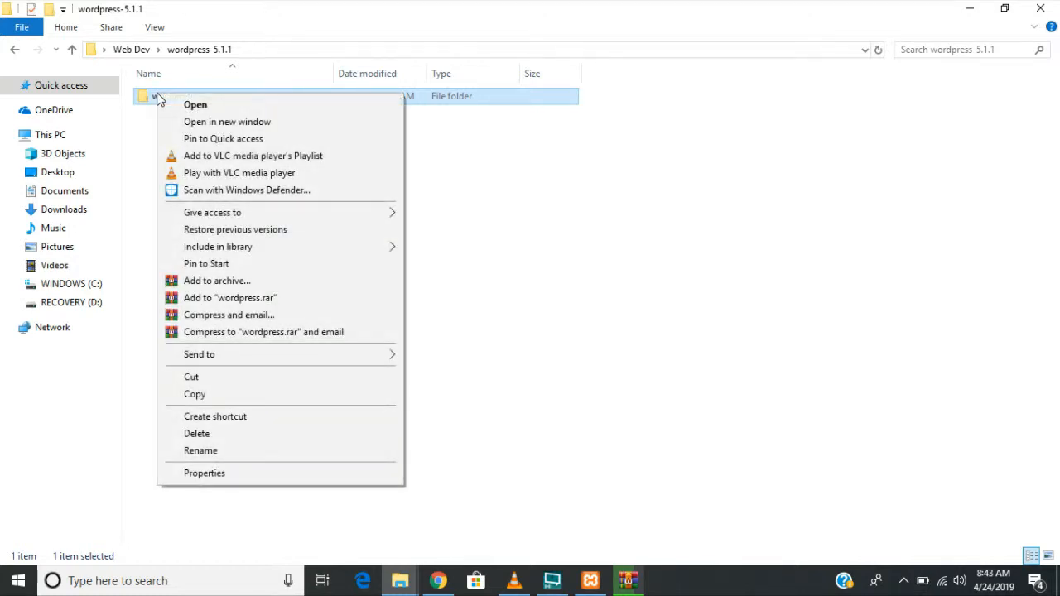
click(262, 454)
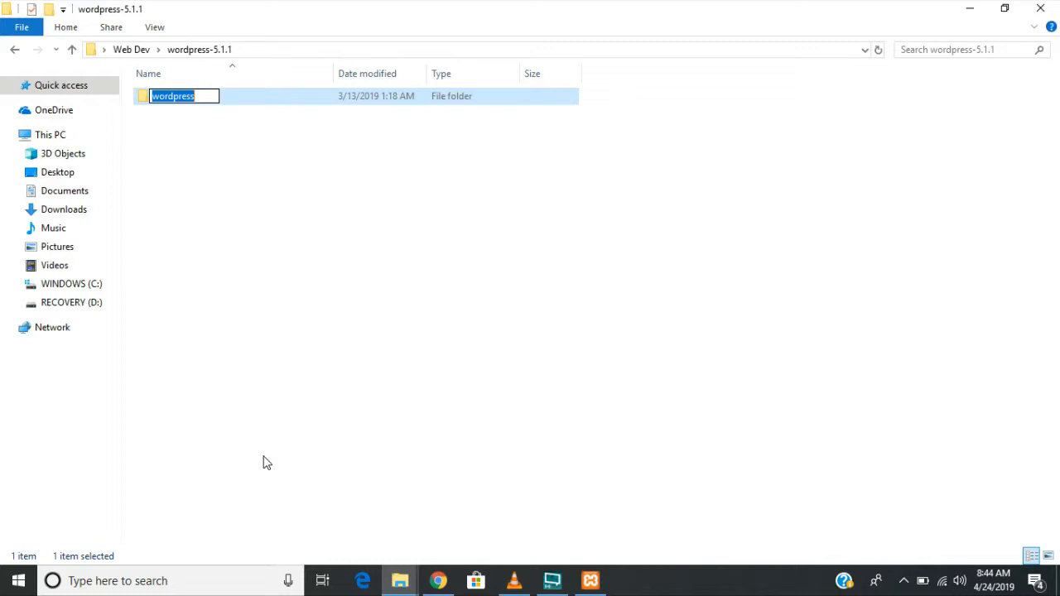
text(tu)
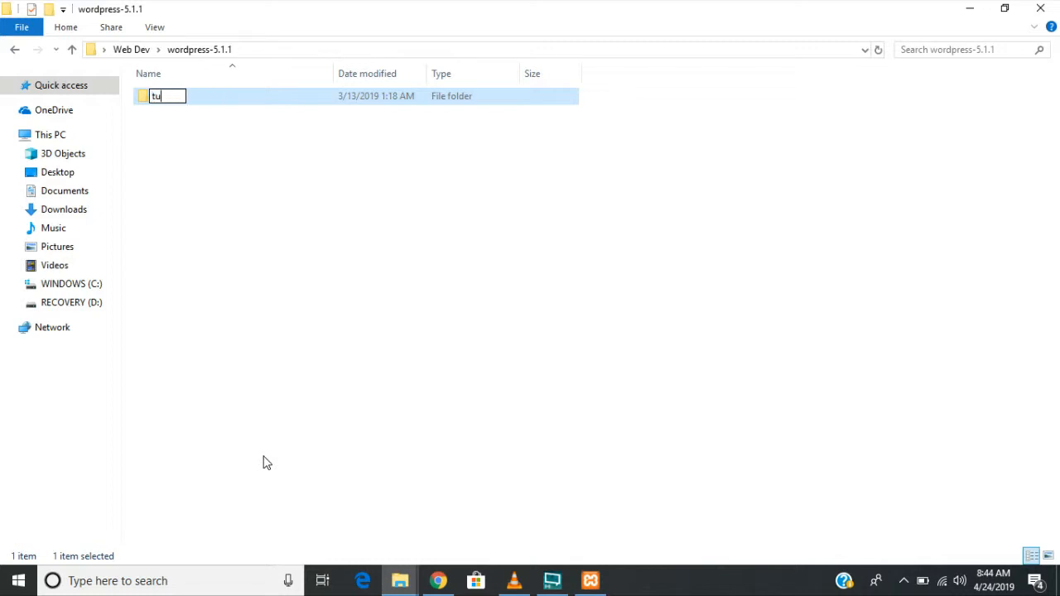
text(torial)
- Confirm the name tutorial and copy the tutorial folder
key(Return)
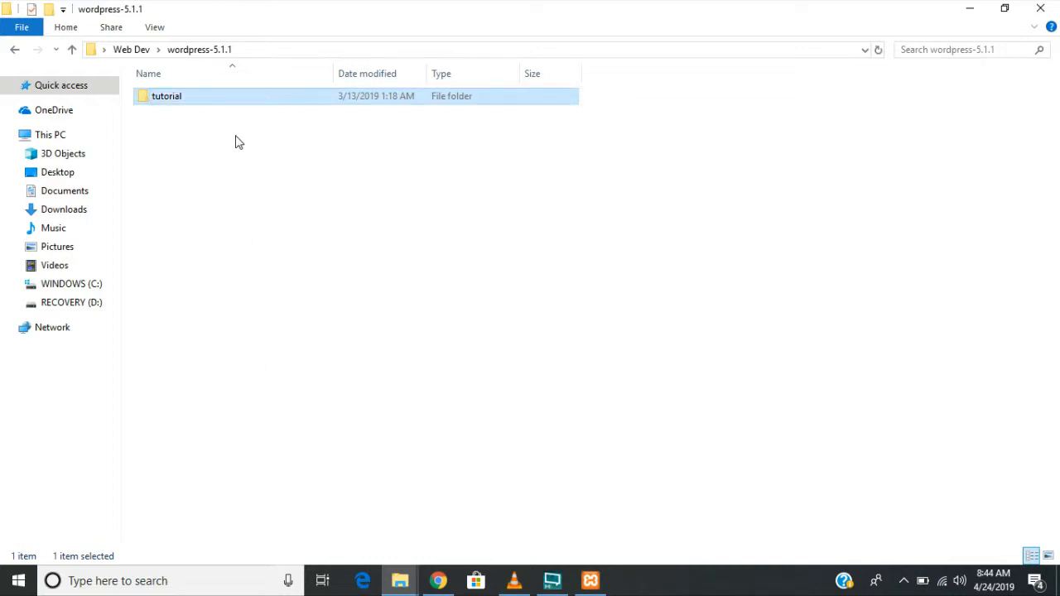
right_click(198, 98)
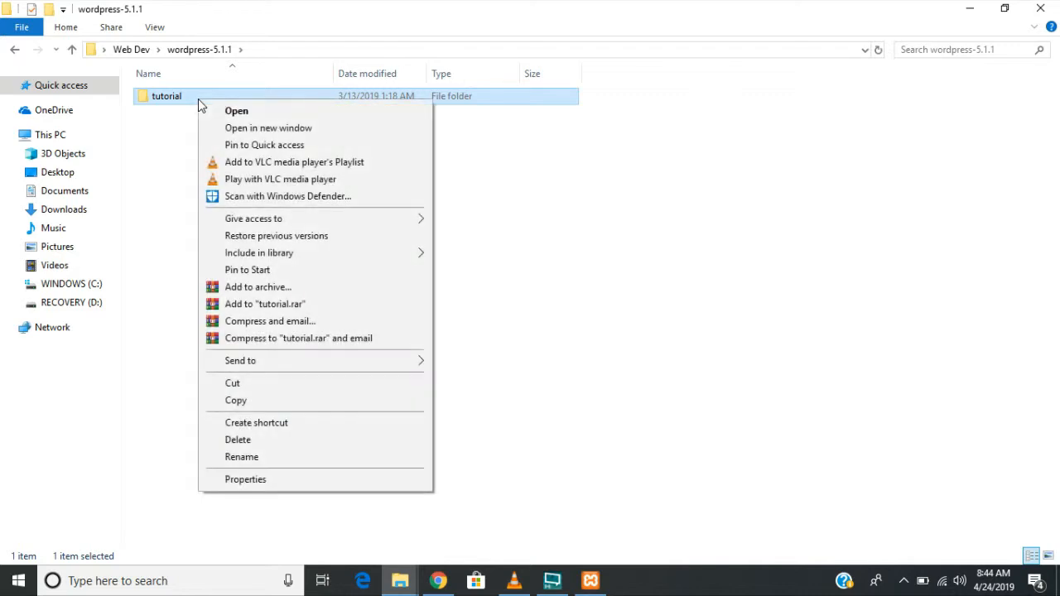
click(278, 406)
click(232, 163)
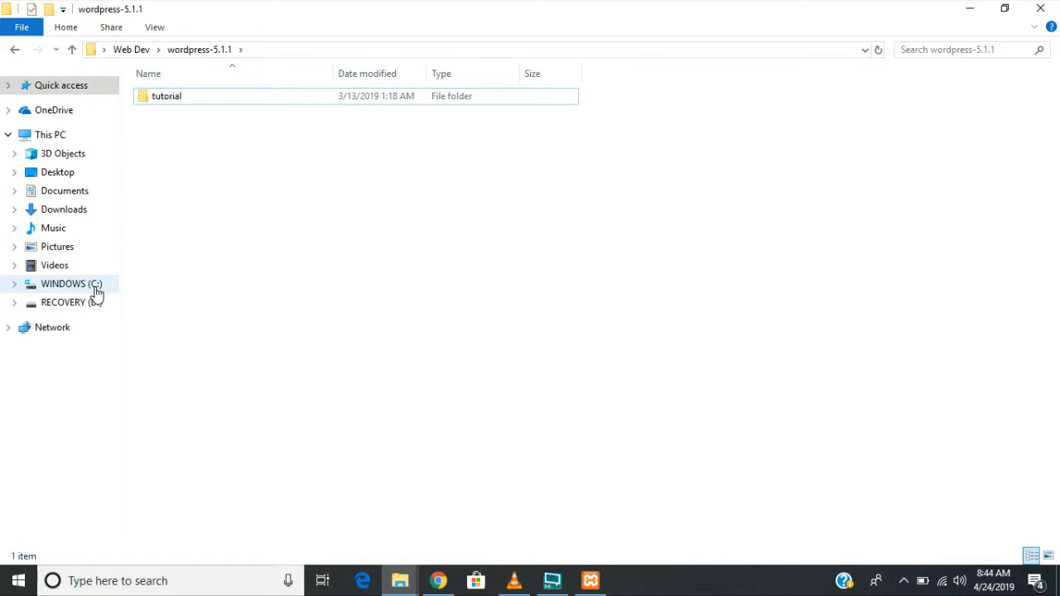
- Paste the tutorial folder into C:\xampp\htdocs and open it
click(61, 289)
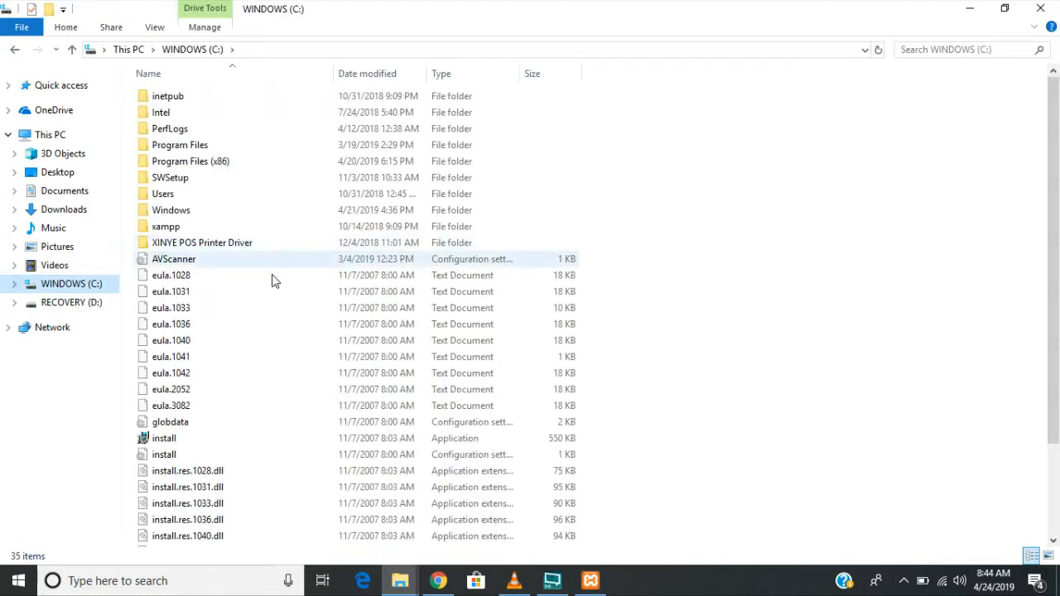
double_click(223, 230)
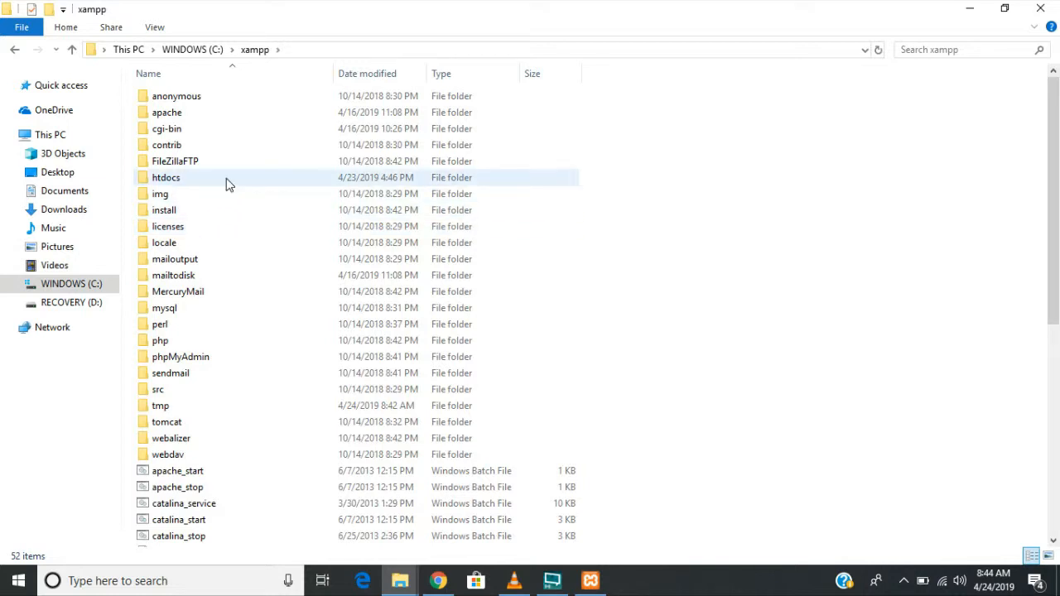
double_click(228, 183)
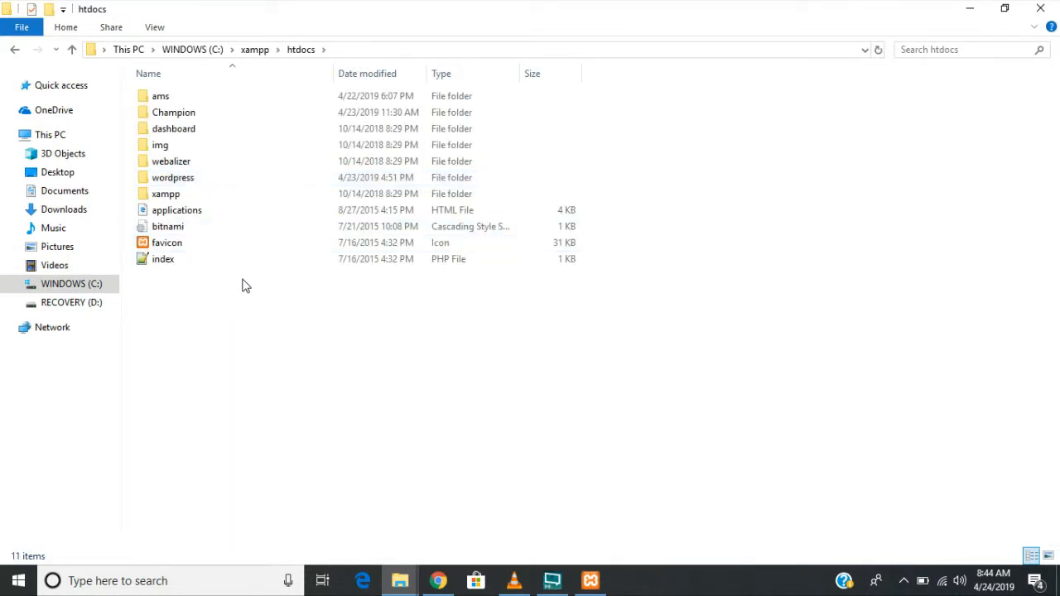
key(ctrl+v)
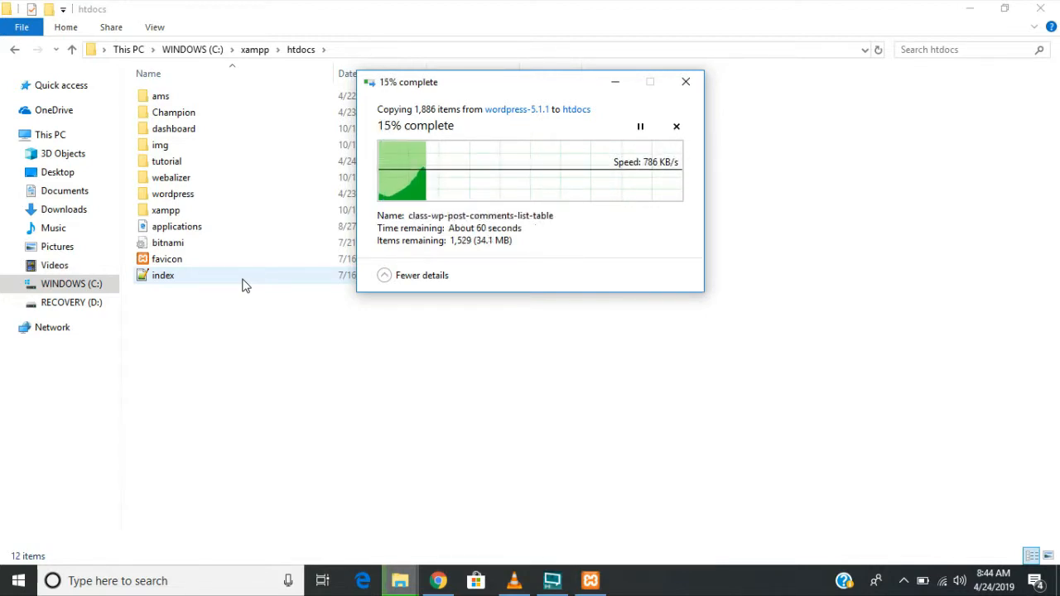
double_click(208, 162)
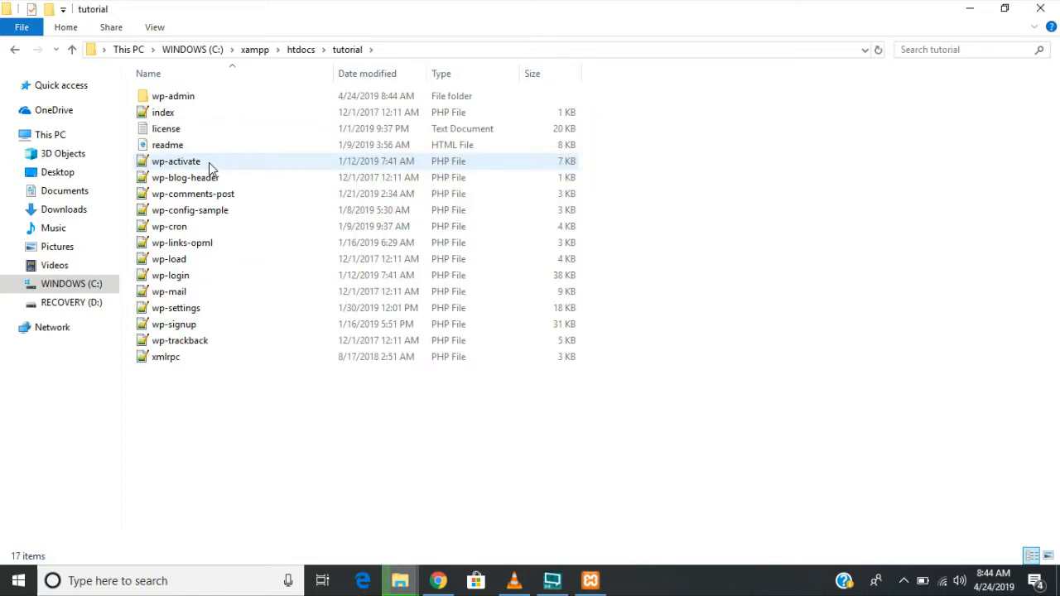
- Open wp-config-sample from the htdocs tutorial folder in Notepad++
click(215, 232)
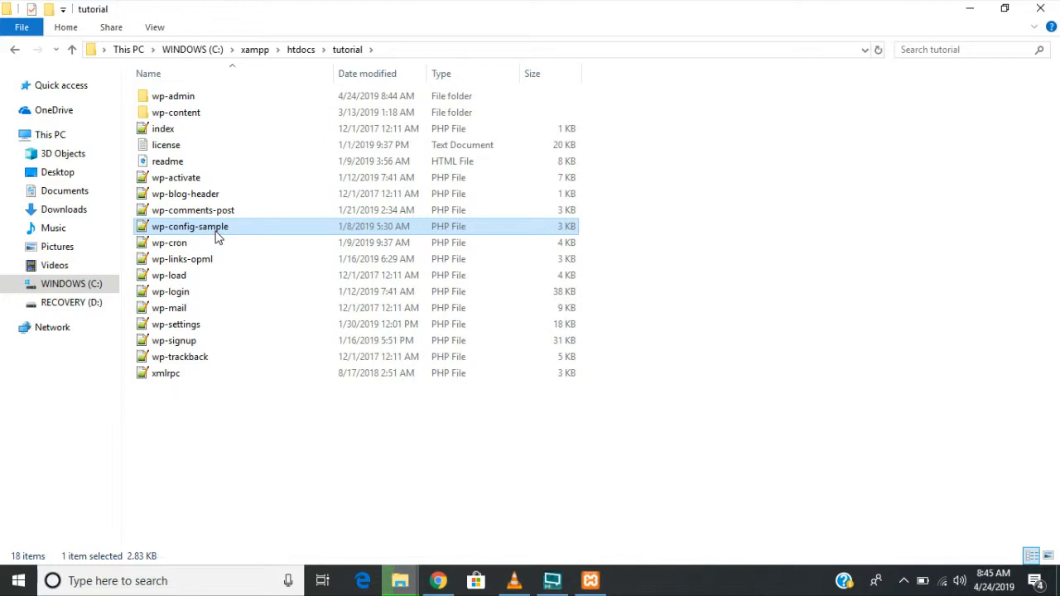
double_click(218, 236)
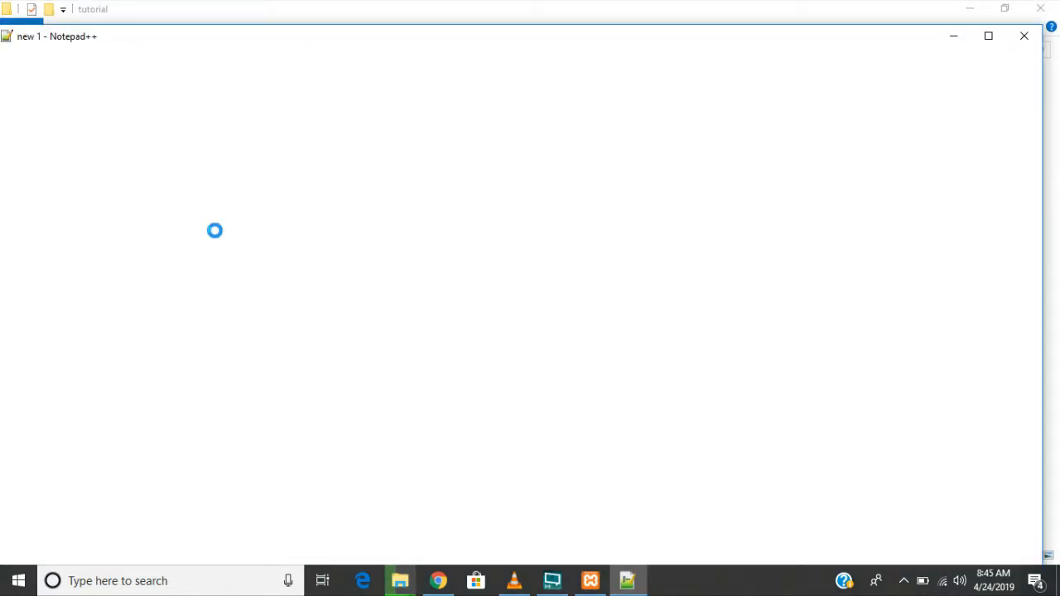
- Replace database_name_here with tutorialdb on line 23
double_click(514, 35)
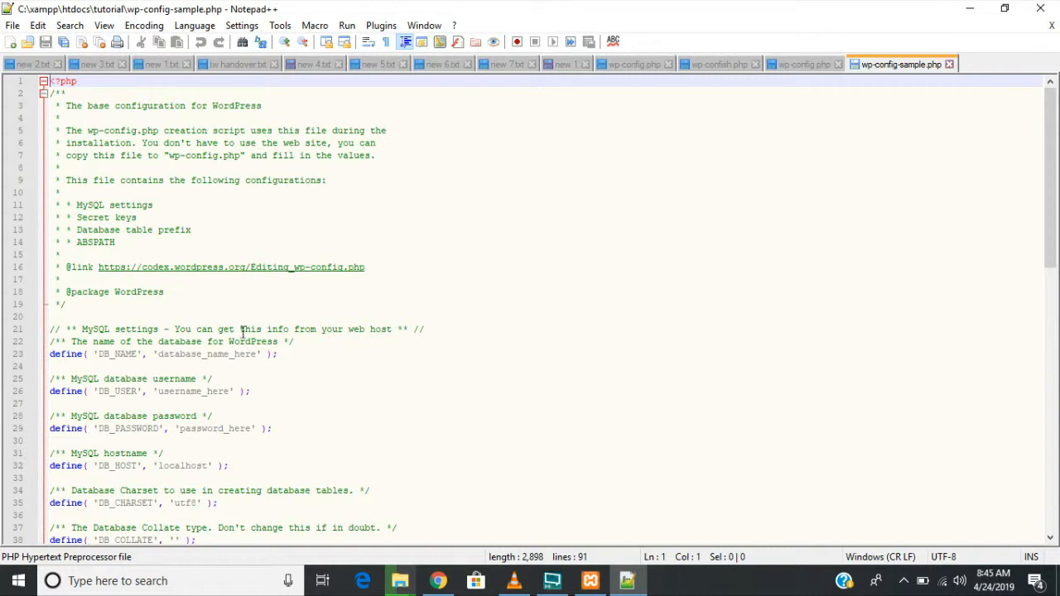
click(159, 355)
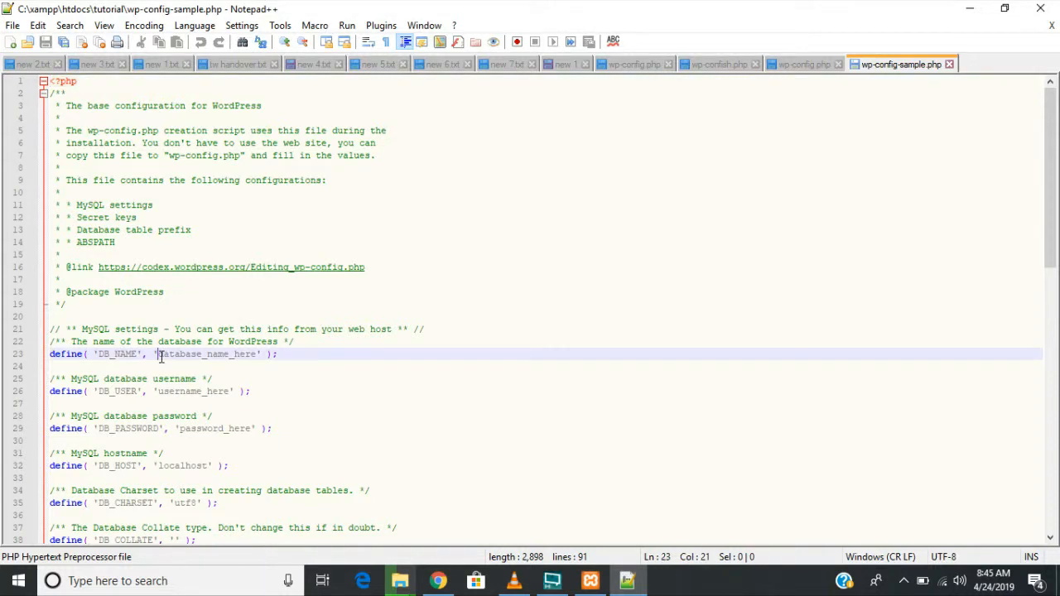
key(Delete)
key(Delete)
key(Delete)
key(Delete)
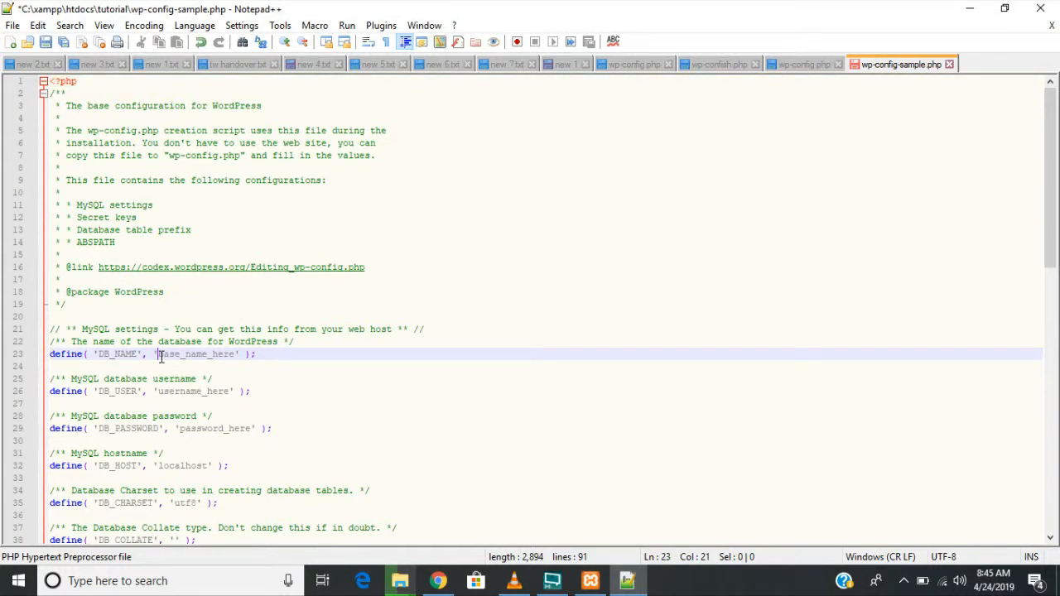
key(Delete)
key(Delete)
key(Delete)
key(Delete)
key(Delete)
key(Delete)
key(Delete)
key(Delete)
key(Delete)
key(Delete)
key(Delete)
key(Delete)
key(Delete)
key(Delete)
text(tutorialdb)
- Replace username_here with root on line 26
click(229, 392)
key(BackSpace)
key(BackSpace)
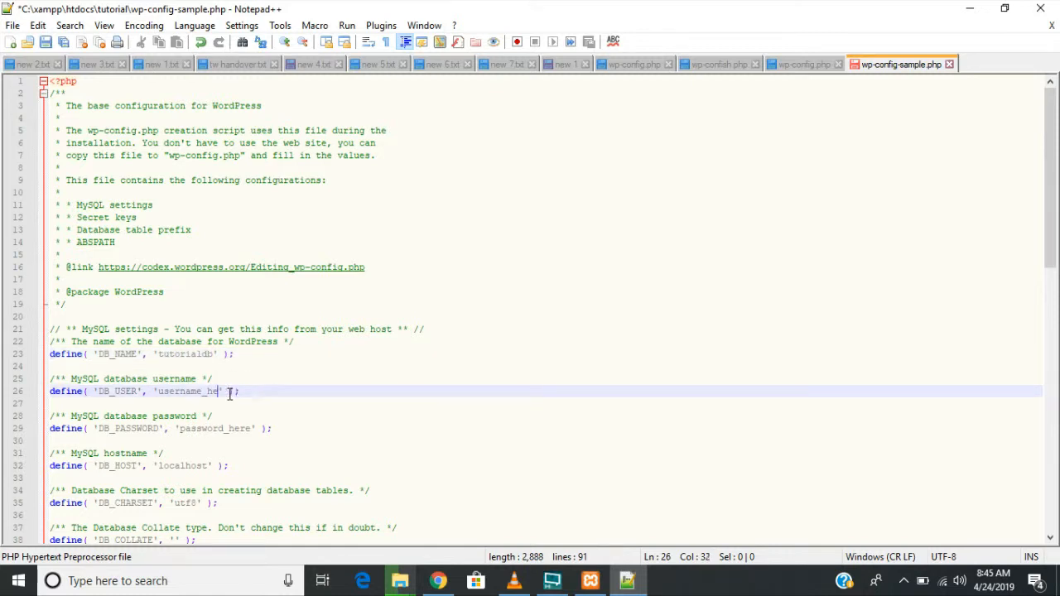
key(BackSpace)
key(BackSpace)
key(BackSpace)
key(BackSpace)
key(BackSpace)
key(BackSpace)
key(BackSpace)
key(BackSpace)
key(BackSpace)
key(BackSpace)
- Remove password_here so DB_PASSWORD is an empty string
key(BackSpace)
text(root)
click(254, 429)
key(BackSpace)
key(BackSpace)
key(BackSpace)
key(BackSpace)
key(BackSpace)
key(BackSpace)
key(BackSpace)
key(BackSpace)
key(BackSpace)
key(BackSpace)
key(BackSpace)
key(BackSpace)
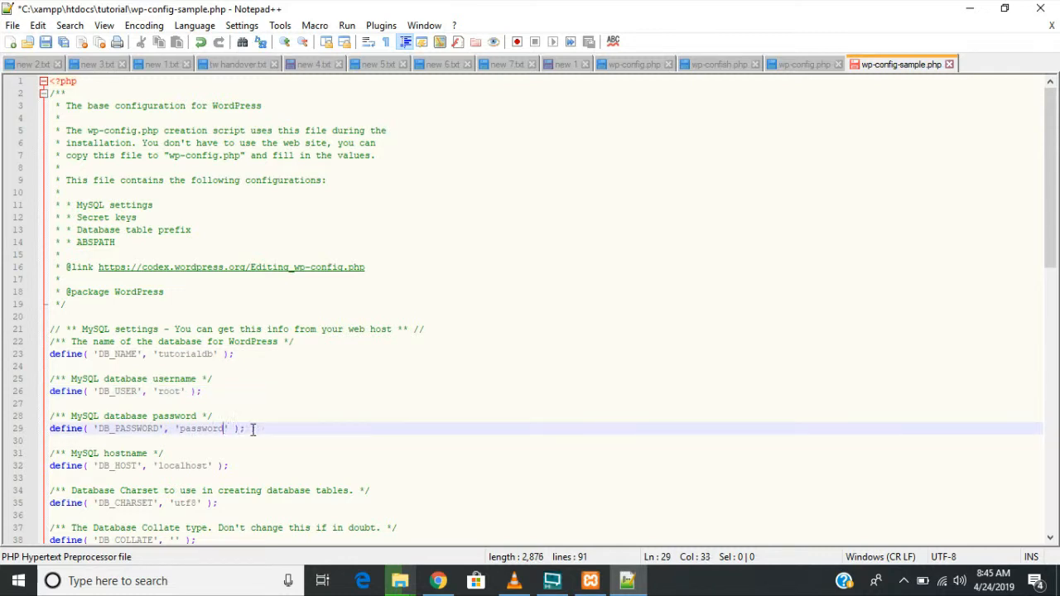
key(BackSpace)
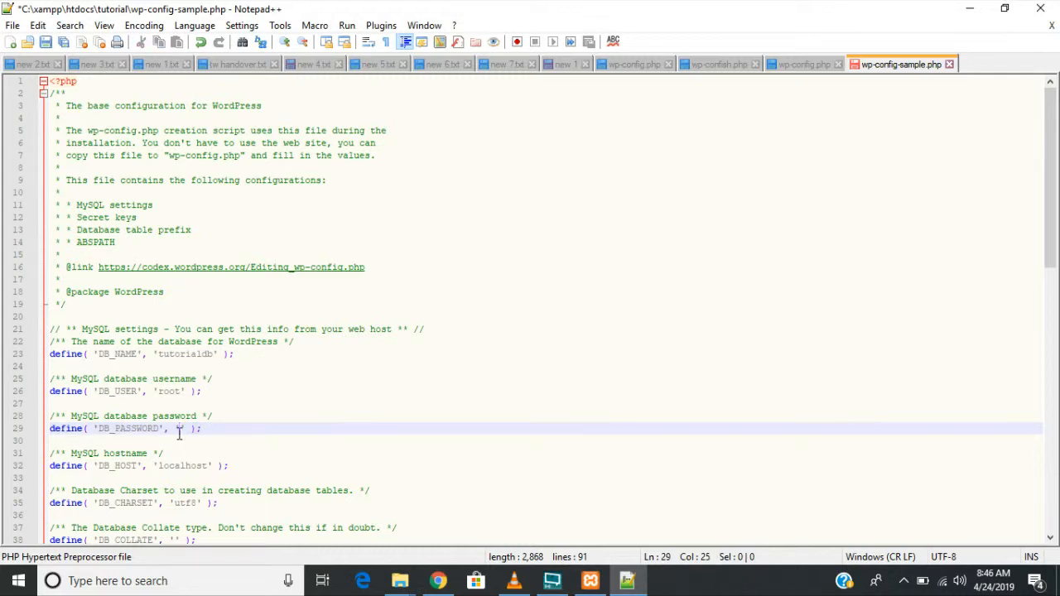
key(ctrl+v)
drag(252, 429, 180, 430)
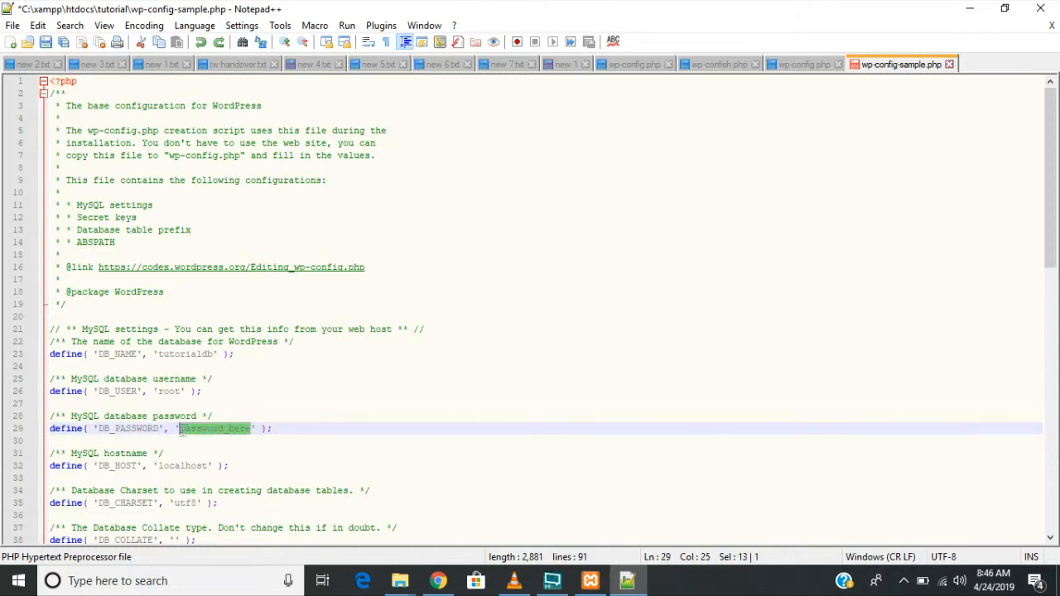
key(Delete)
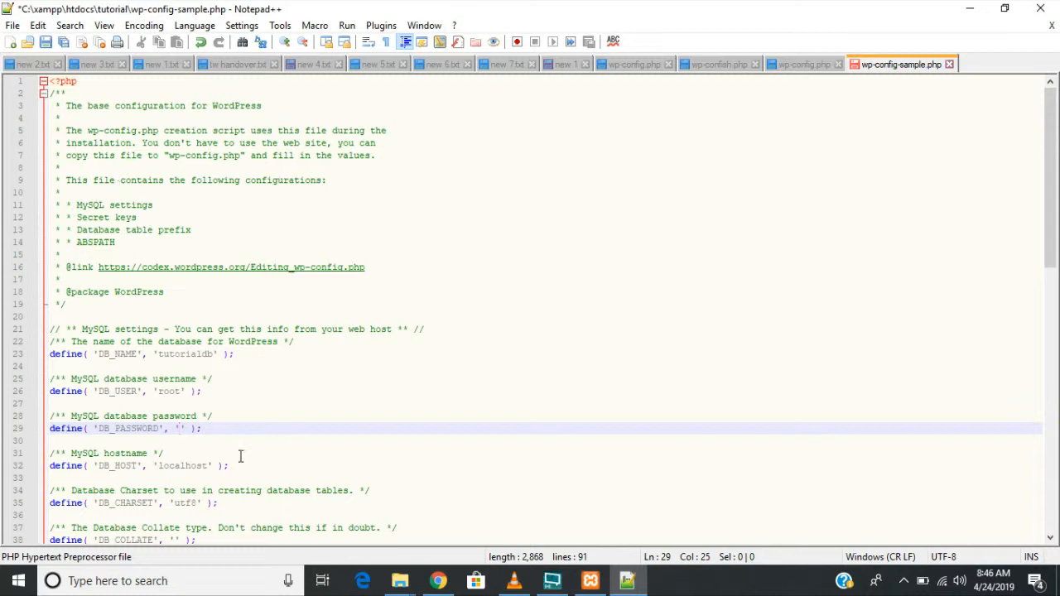
click(12, 26)
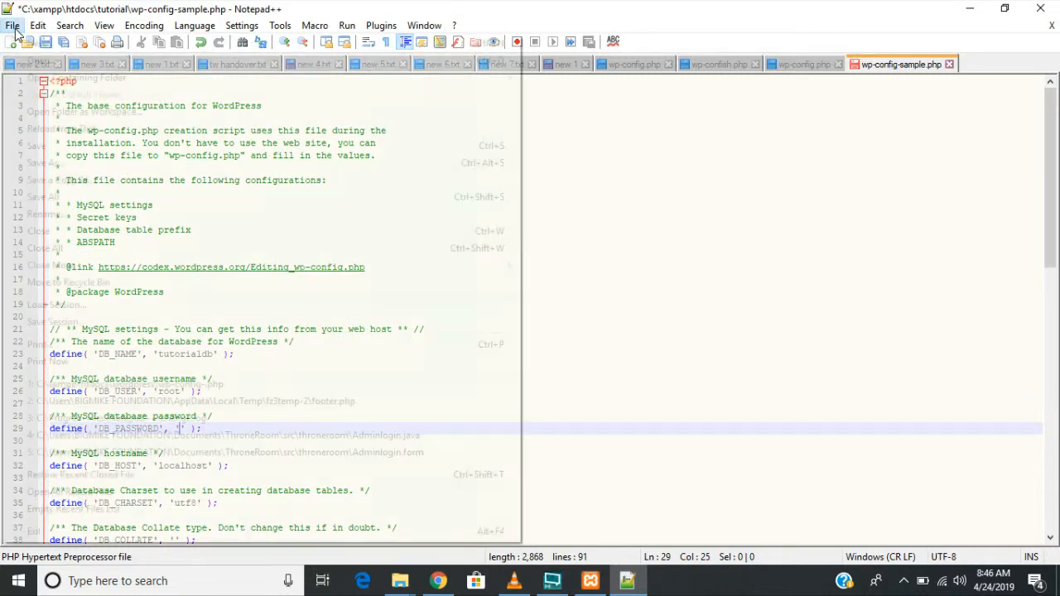
- Save the edited file as wp-config.php and close Notepad++
click(62, 164)
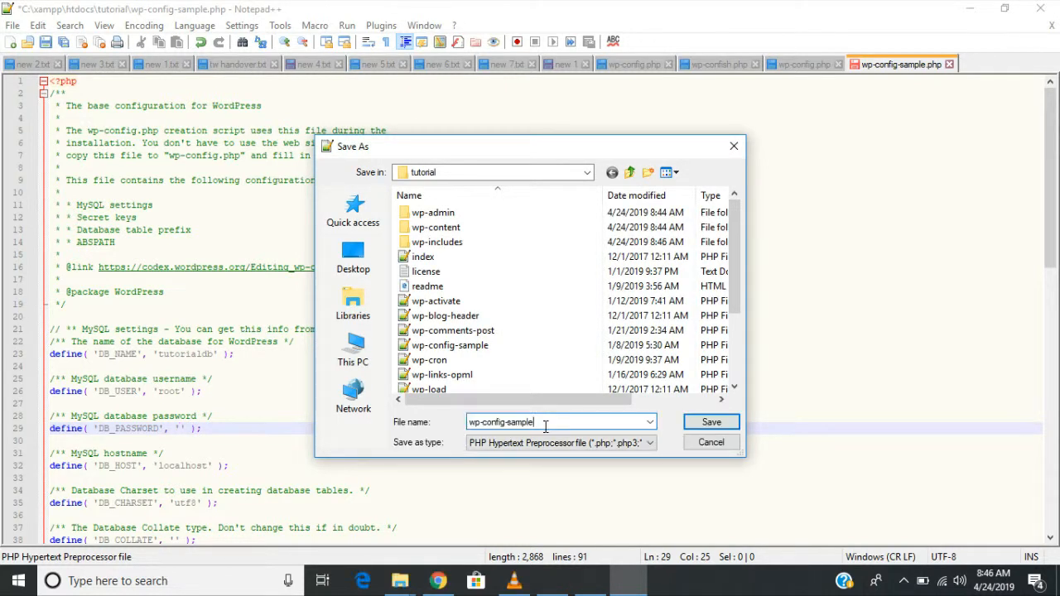
click(546, 426)
key(BackSpace)
key(BackSpace)
key(BackSpace)
key(BackSpace)
key(BackSpace)
key(BackSpace)
key(BackSpace)
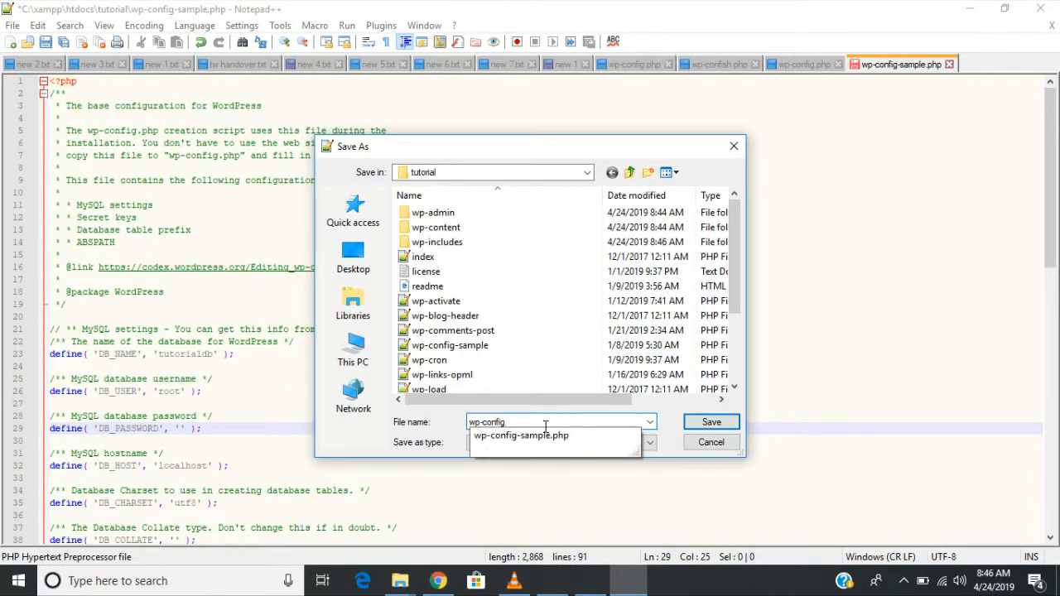
click(673, 425)
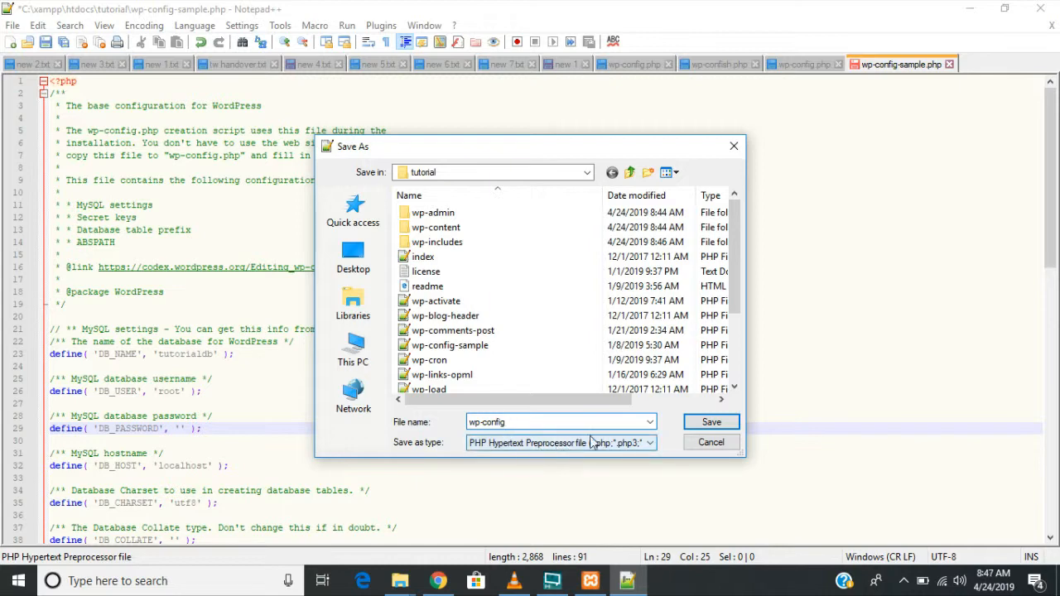
click(708, 424)
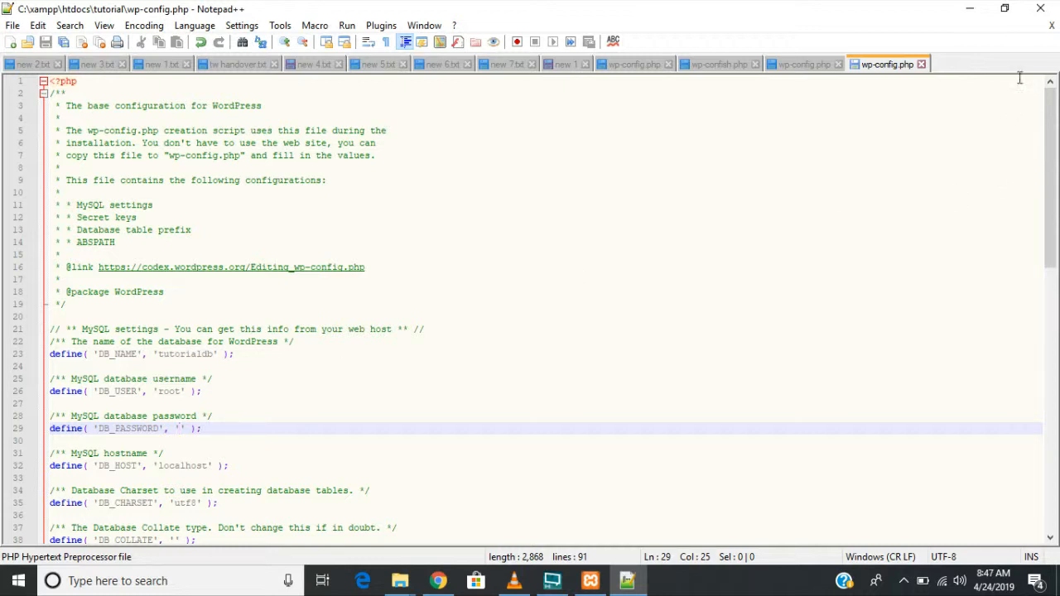
click(1043, 12)
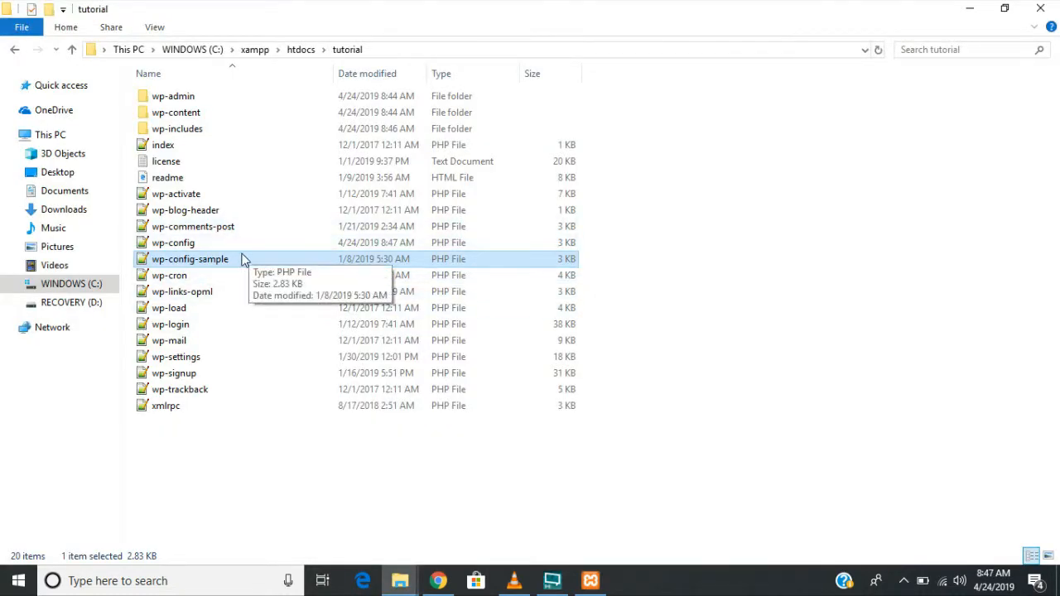
- Check wp-config is in the tutorial folder, then open a new Chrome tab with localhost/
click(246, 246)
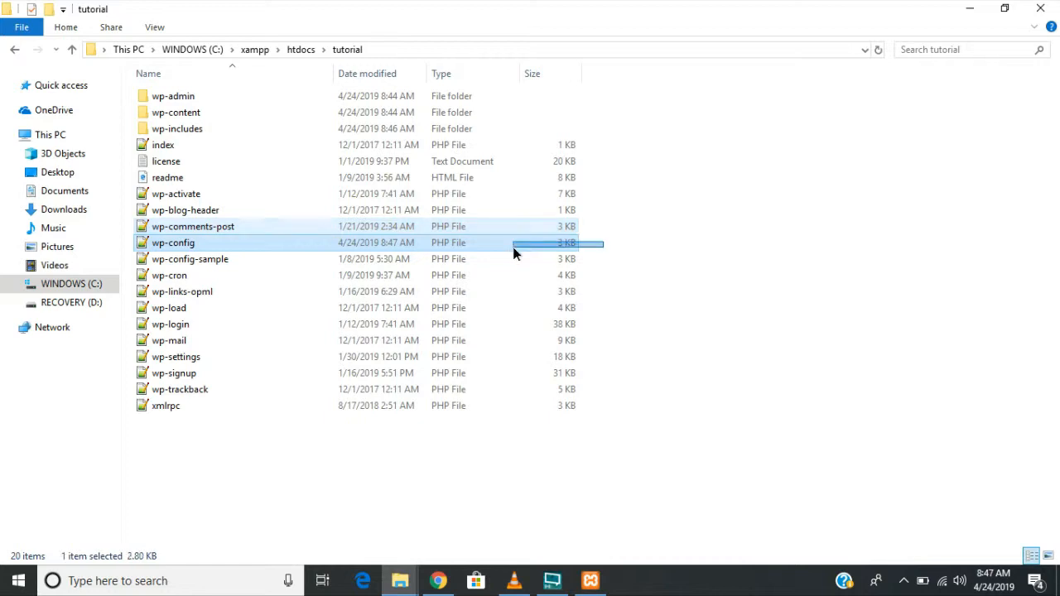
click(682, 262)
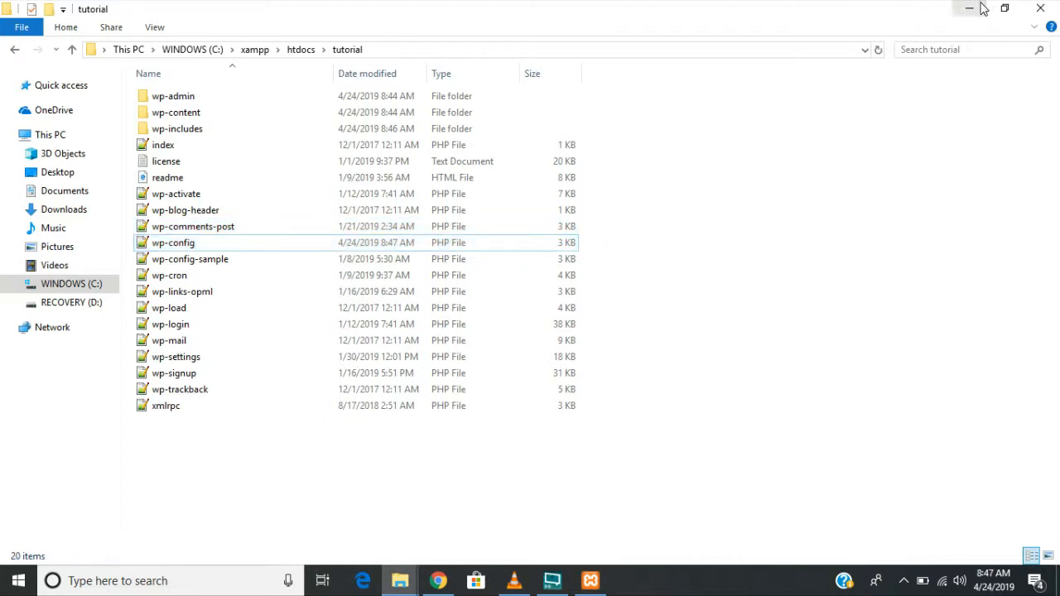
click(975, 9)
click(439, 581)
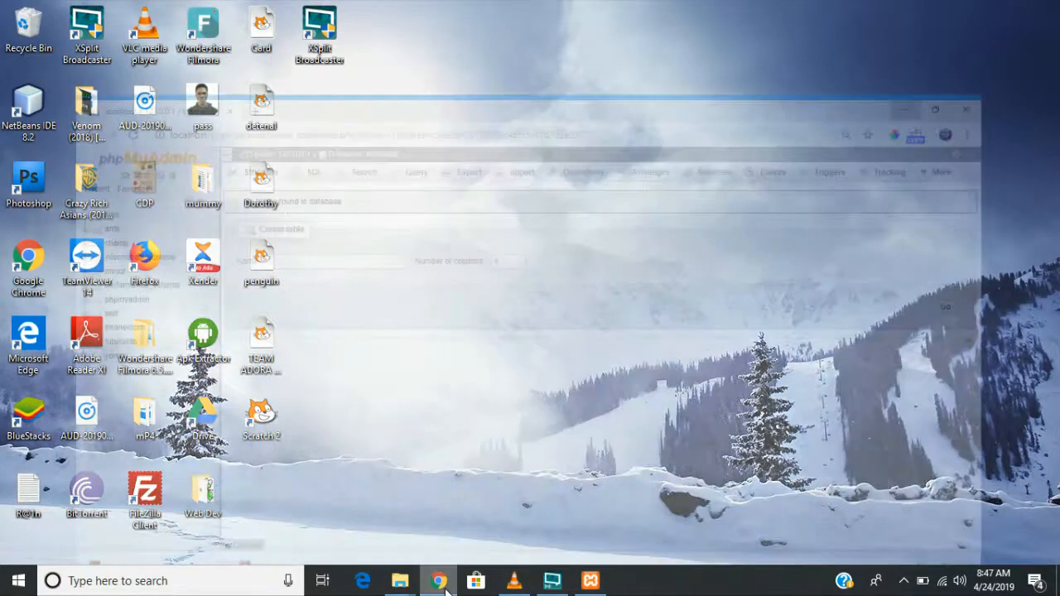
click(210, 13)
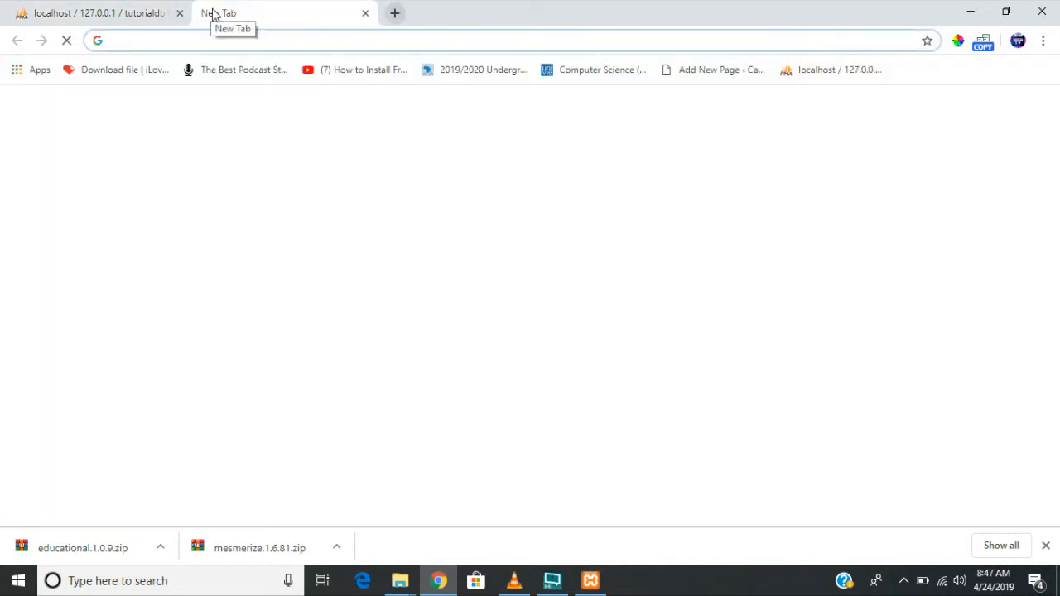
text(loc)
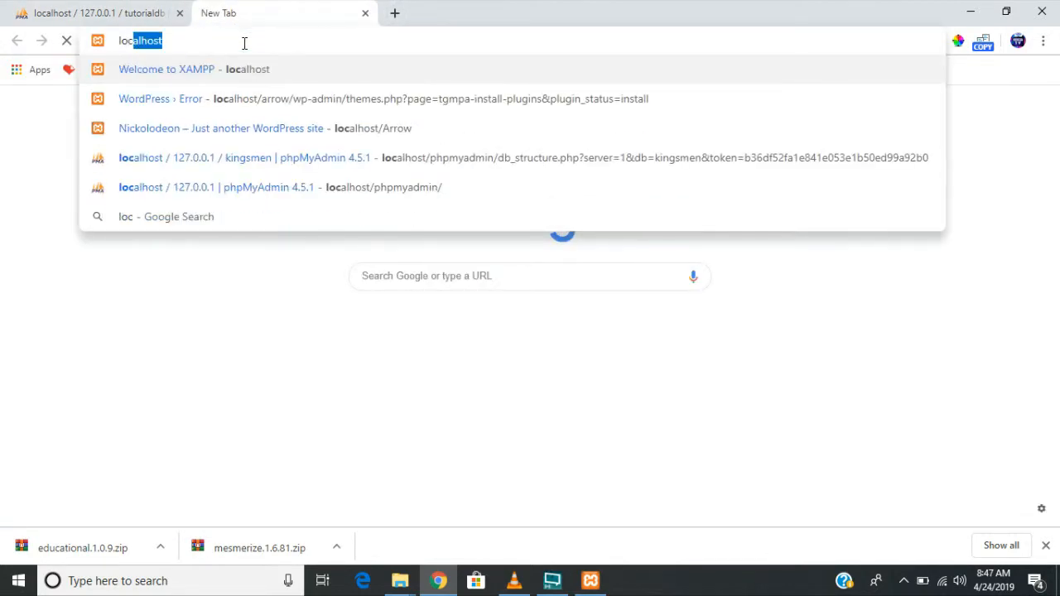
text(alhost/)
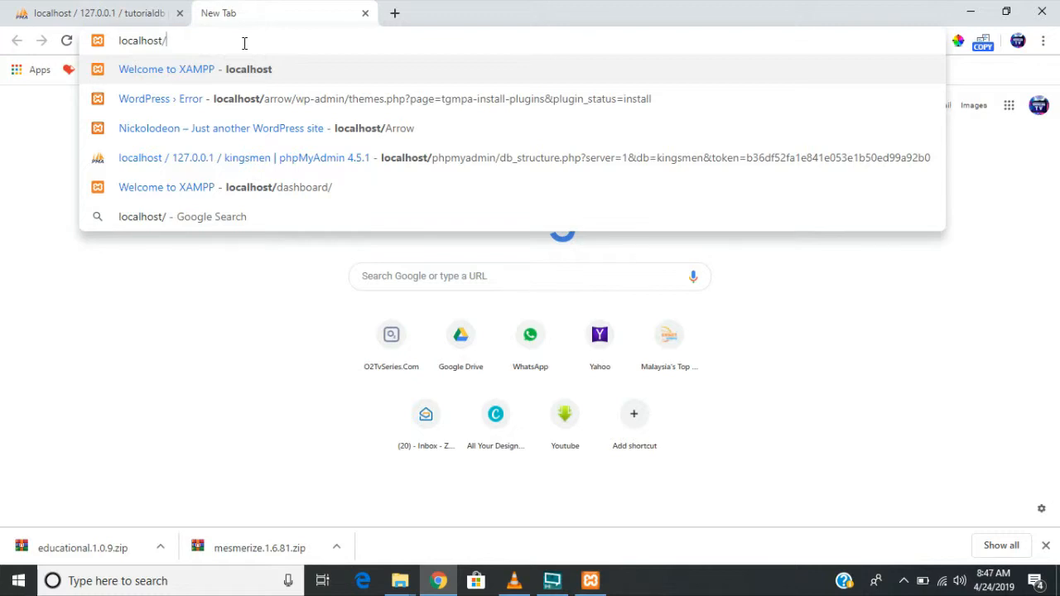
- Move the tutorial folder window up to htdocs and return to Chrome
click(400, 580)
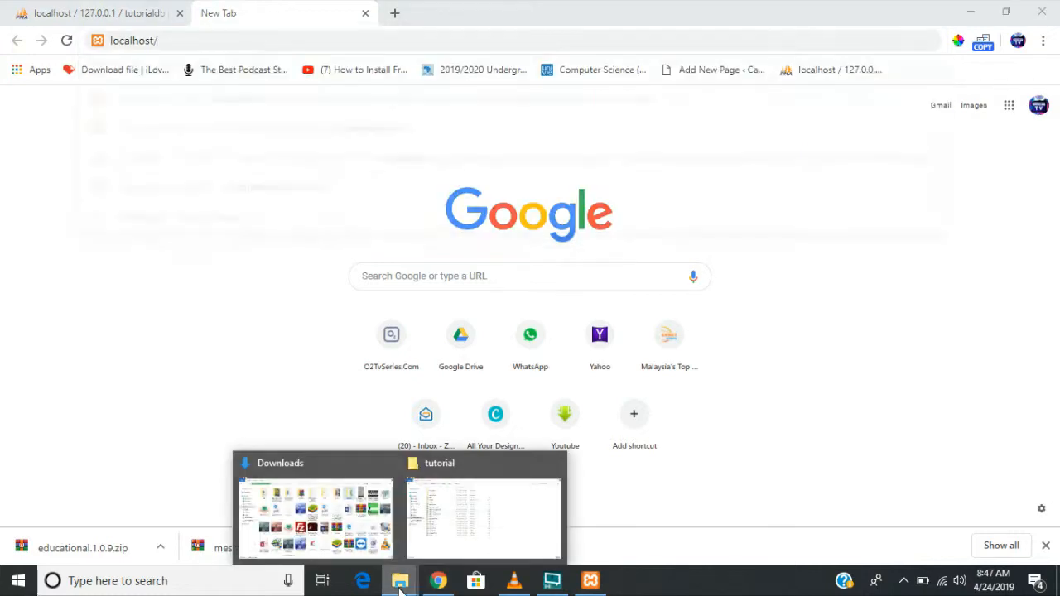
click(432, 545)
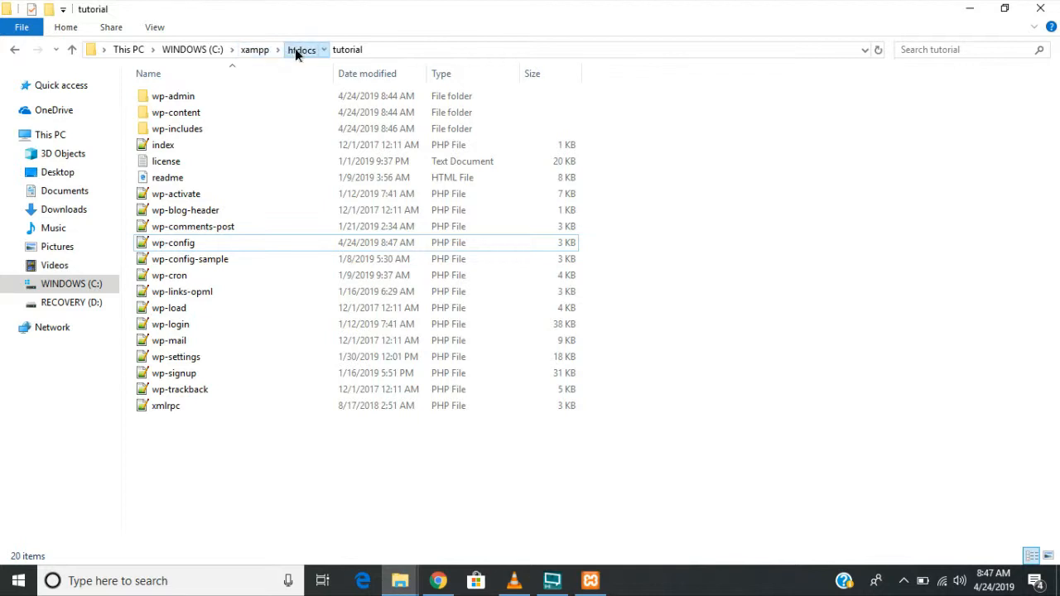
click(299, 50)
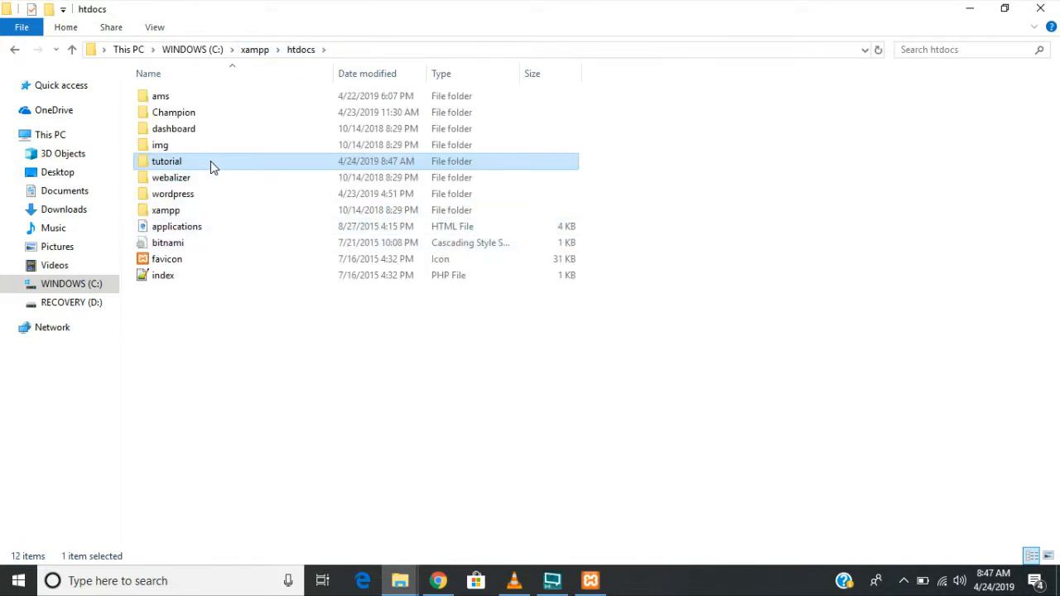
click(439, 582)
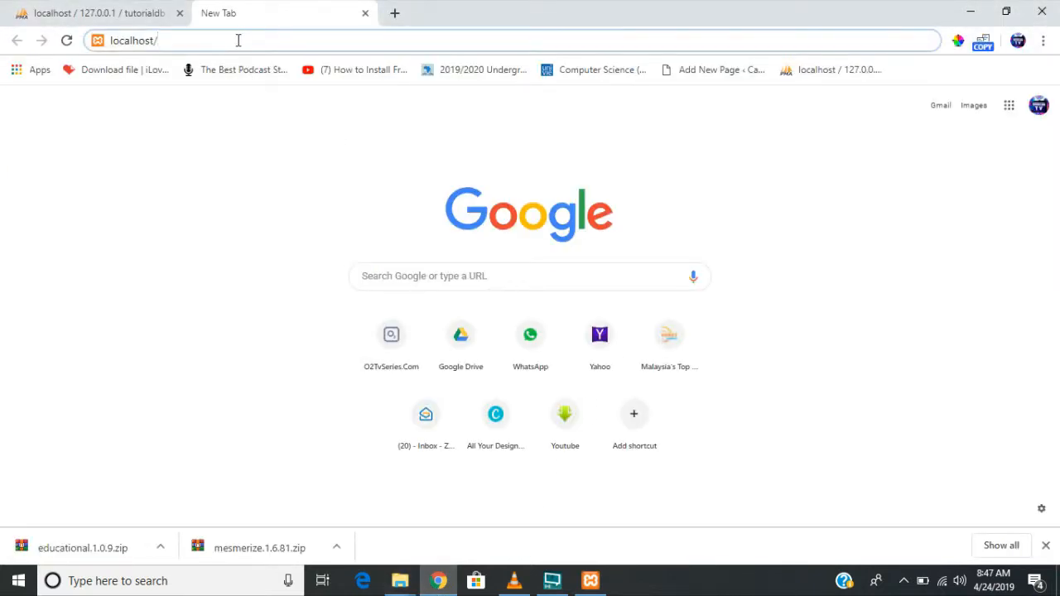
- Load localhost/tutorial and continue the installer in English (United States)
text(tutorial)
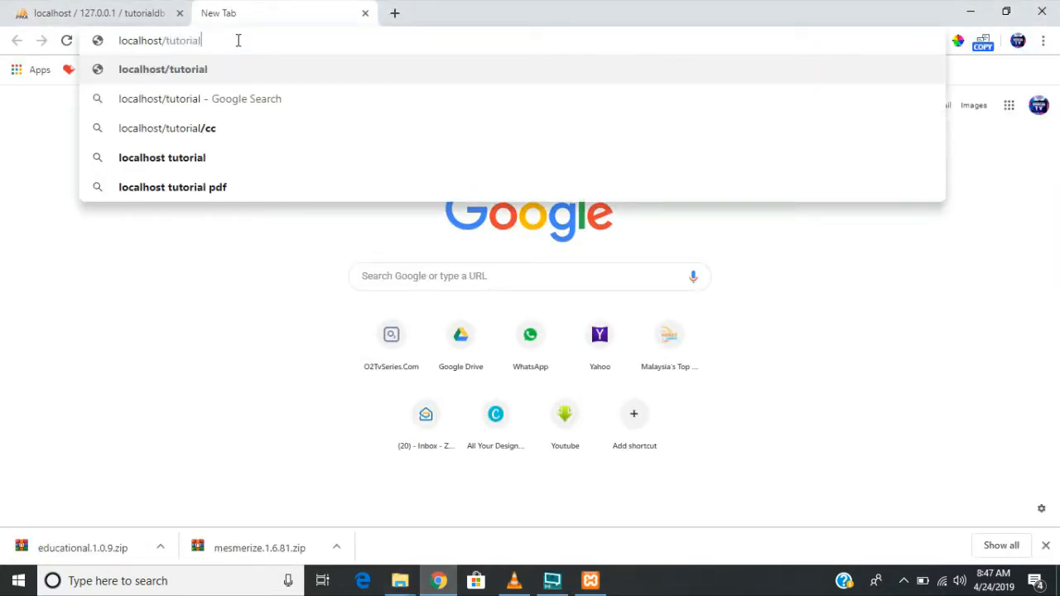
key(Return)
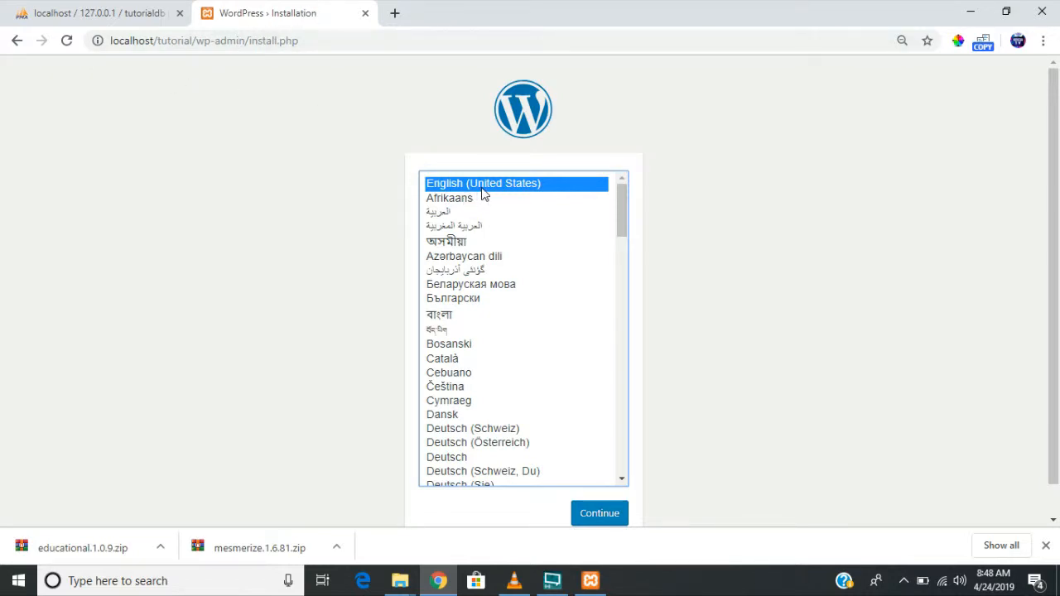
click(590, 516)
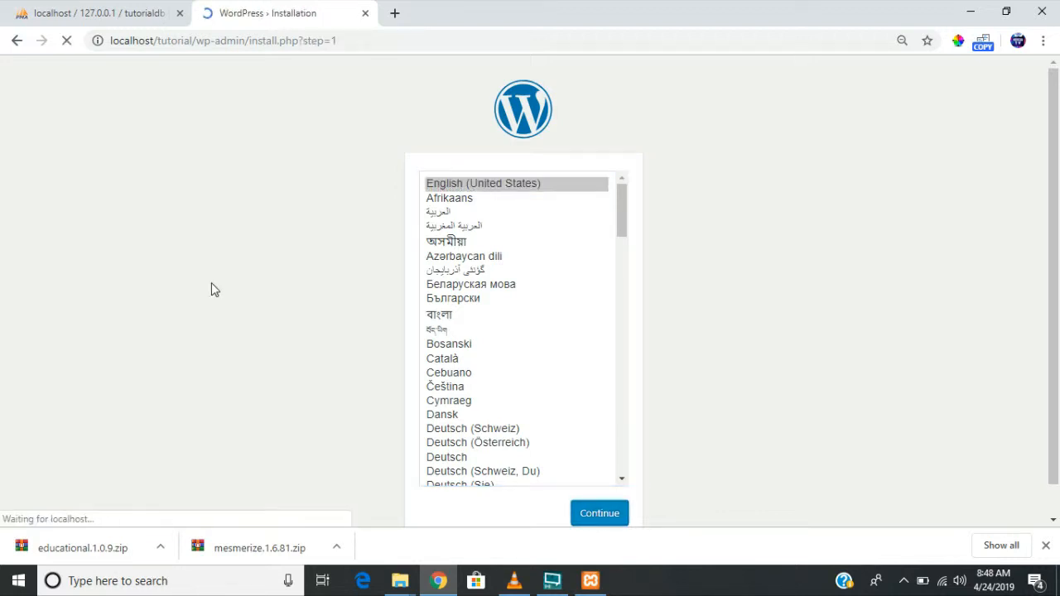
scroll(715, 306, down, 3)
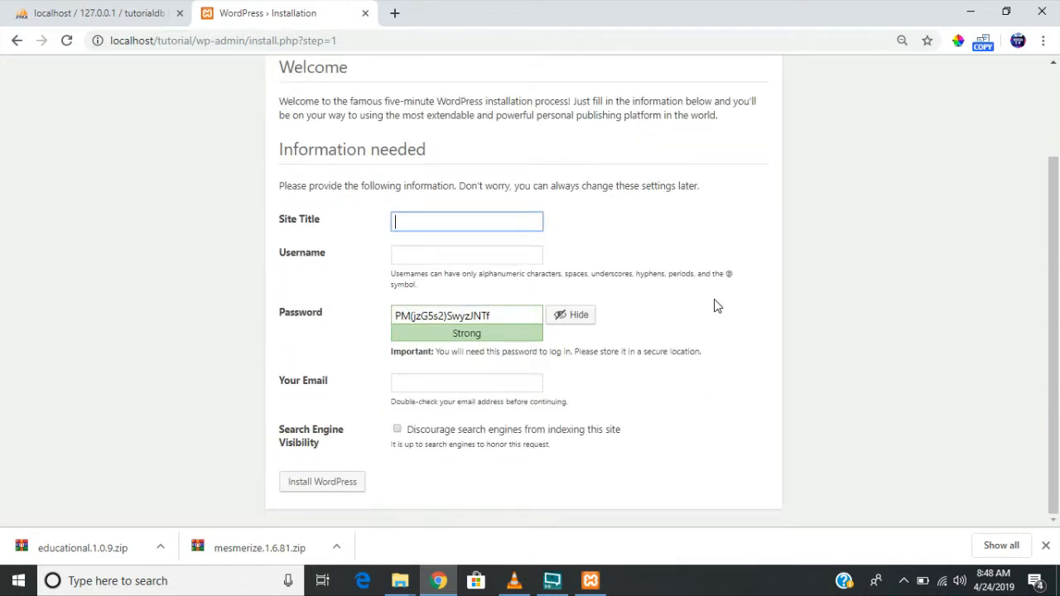
- Enter site title 'Tutorial Site', username admin, and replace the generated password with a short one
click(457, 223)
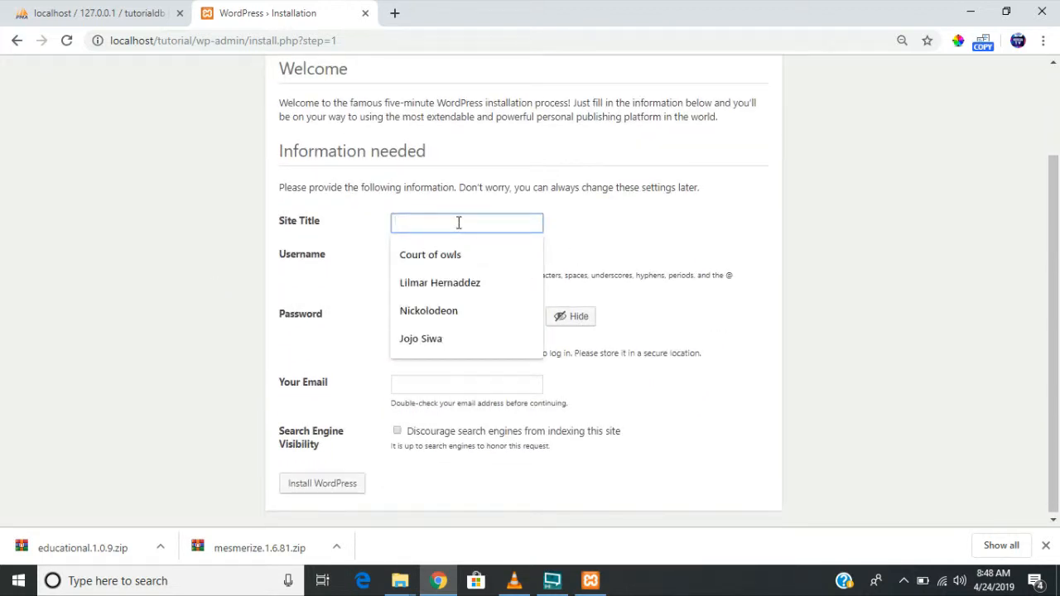
text(Tutori)
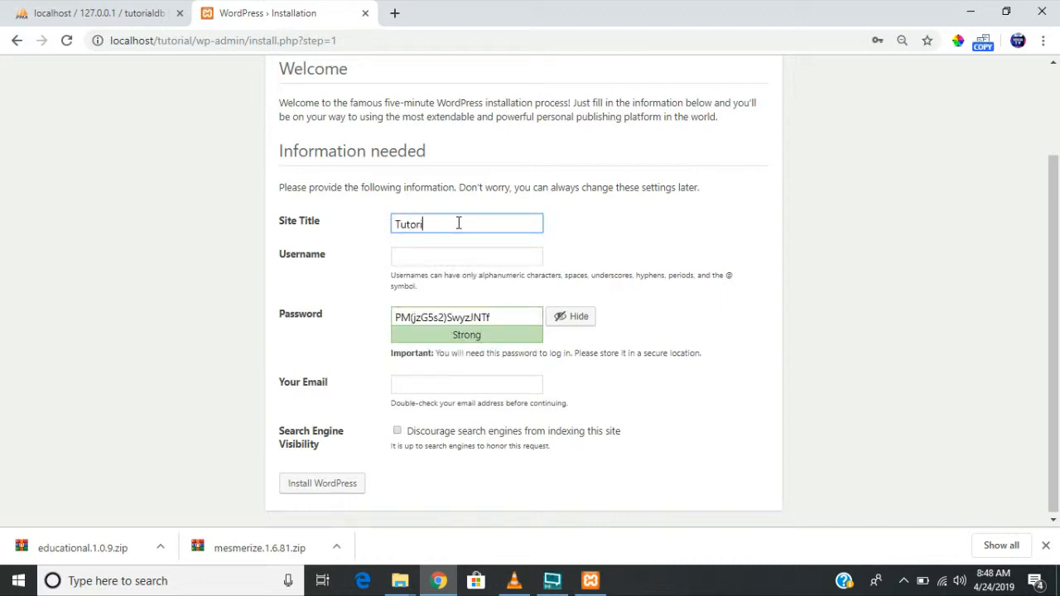
text(al Site)
key(Tab)
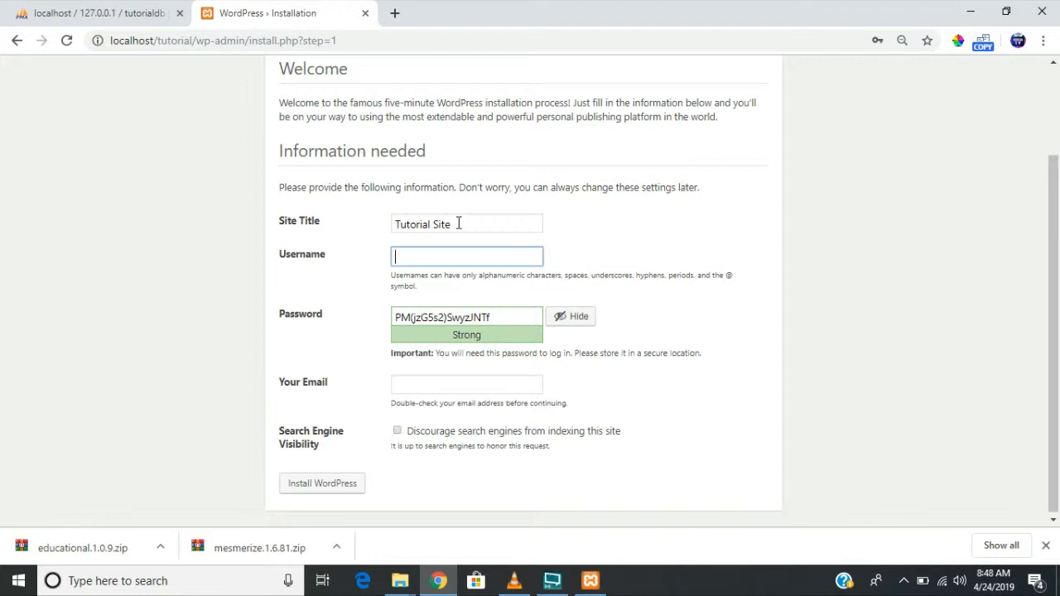
text(admin)
drag(425, 258, 372, 265)
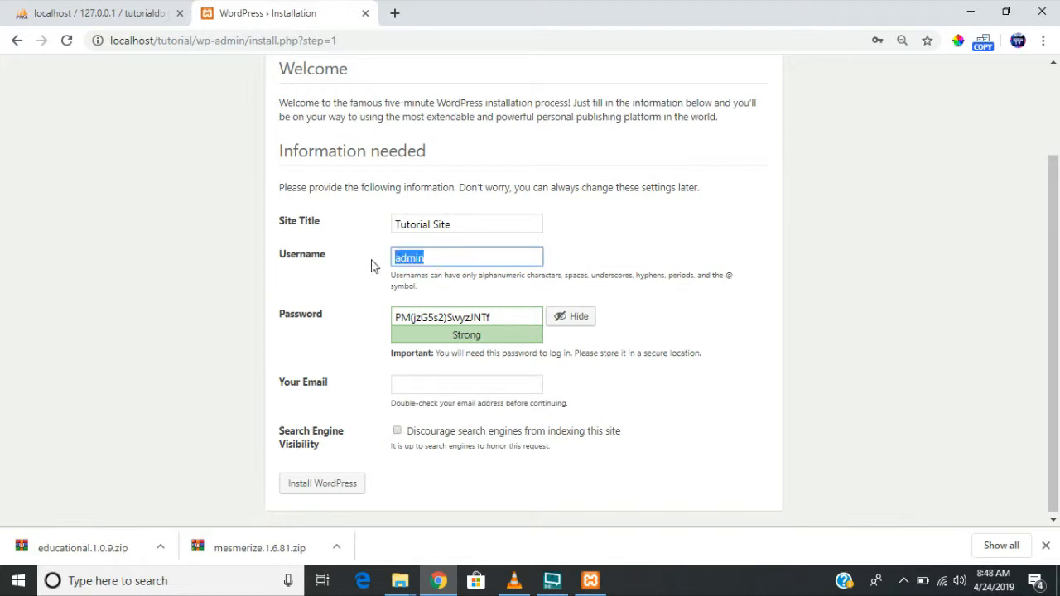
click(453, 249)
drag(513, 319, 365, 310)
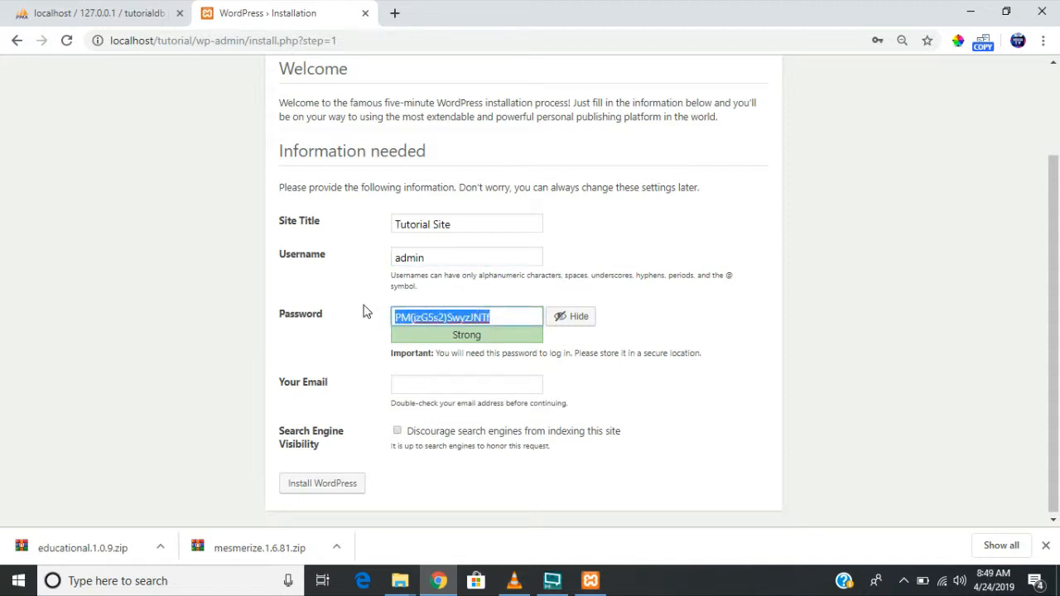
text(pass)
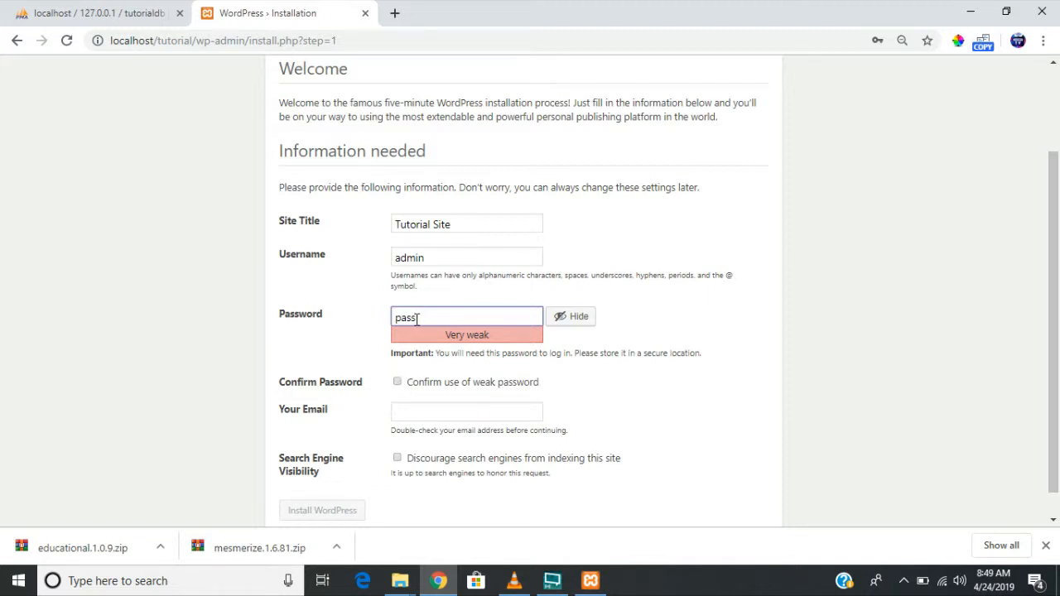
mouse_move(417, 319)
mouse_down()
mouse_move(391, 327)
mouse_move(418, 319)
mouse_up()
- Confirm the weak password, enter the administrator e-mail and start the WordPress installation
click(398, 383)
click(411, 414)
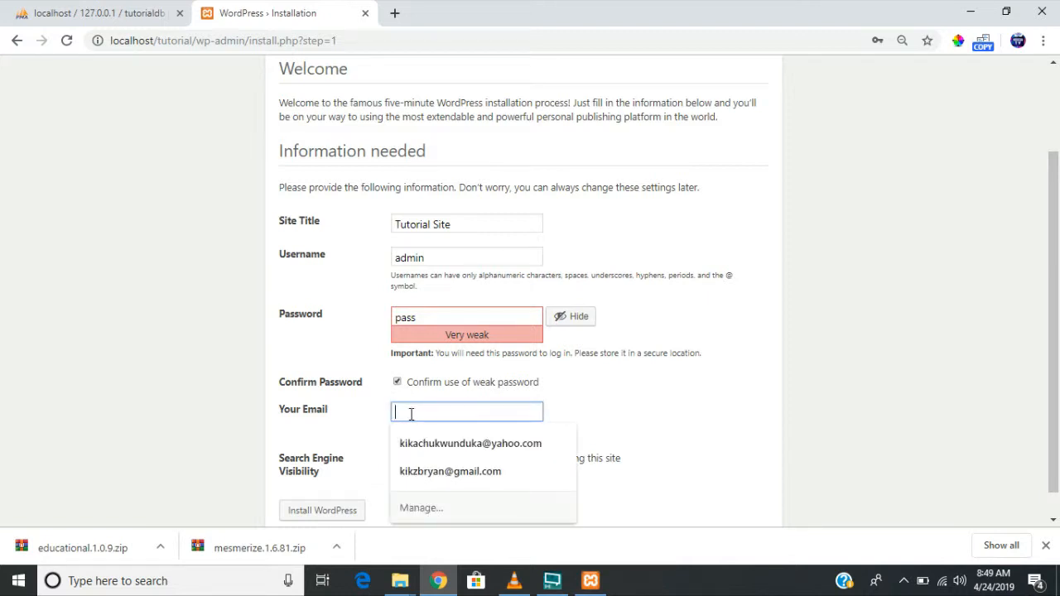
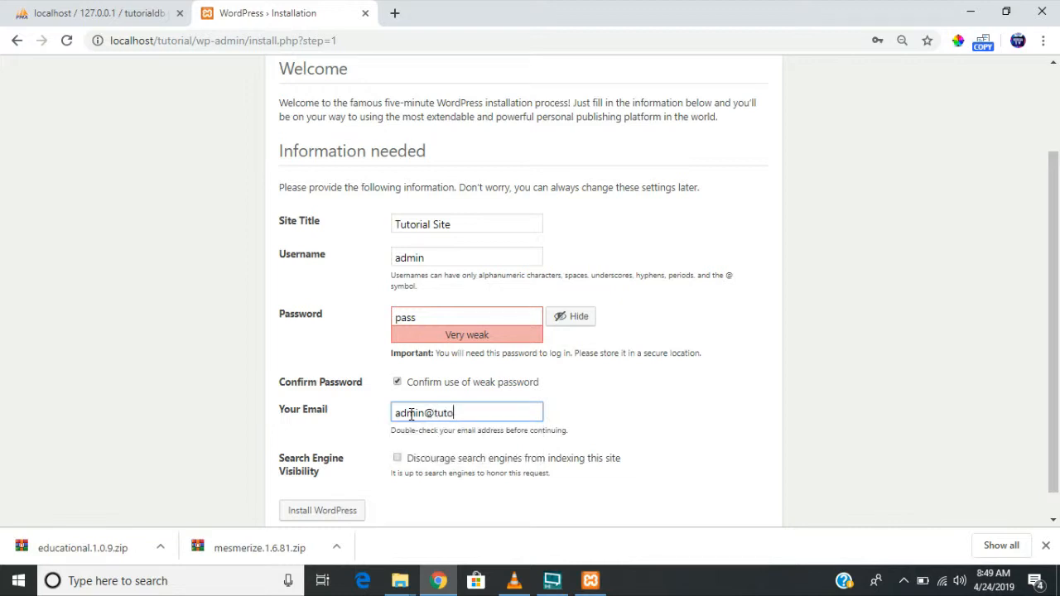
drag(513, 411, 395, 414)
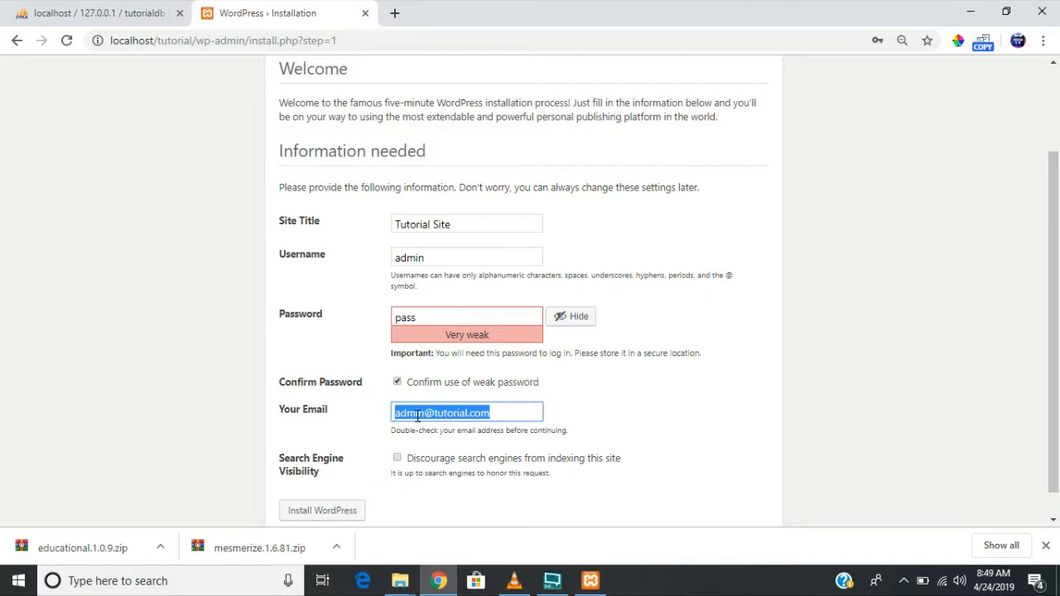
click(417, 413)
click(339, 518)
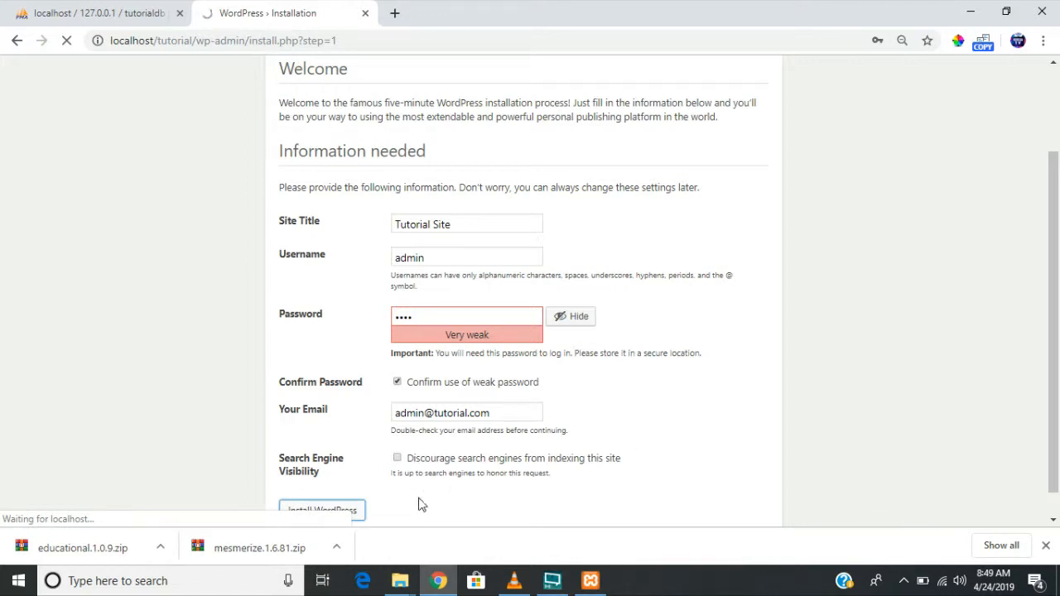
- Copy the inner elementor folder from Desktop\Web Dev\elementor.2.5.13
mouse_move(400, 580)
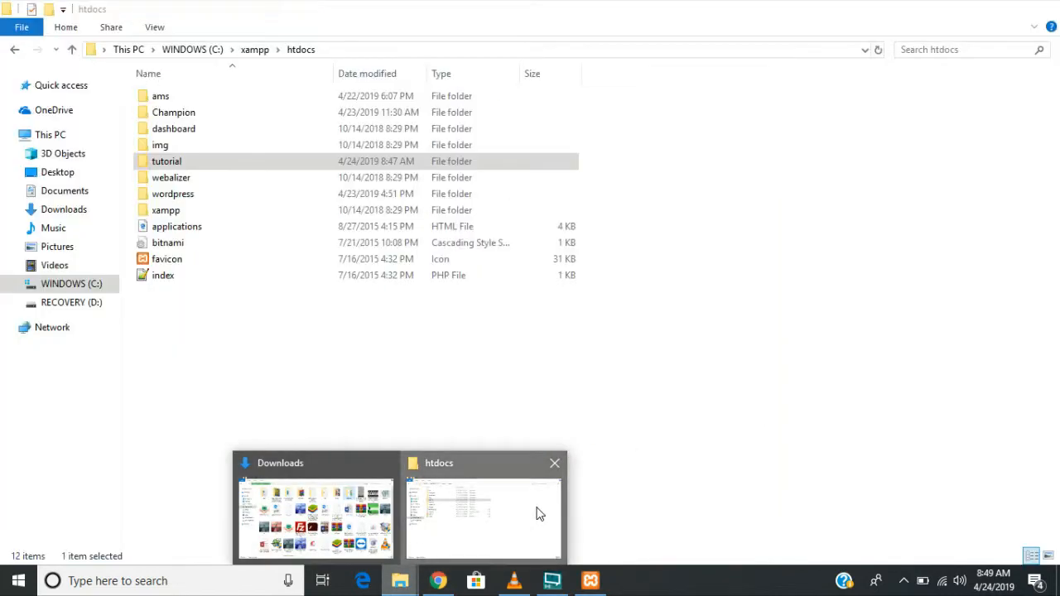
click(537, 514)
click(272, 381)
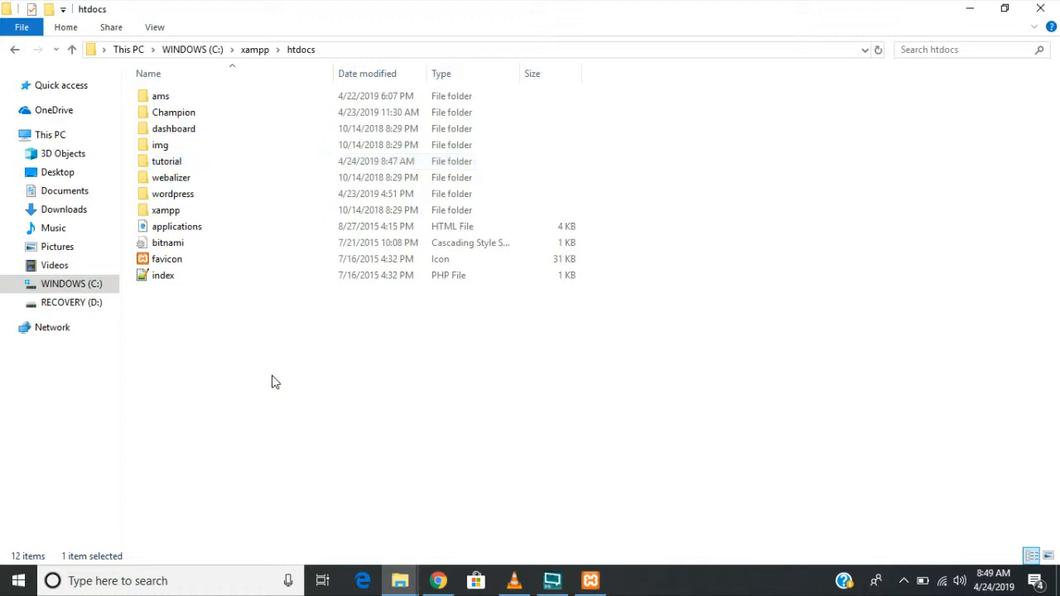
click(80, 174)
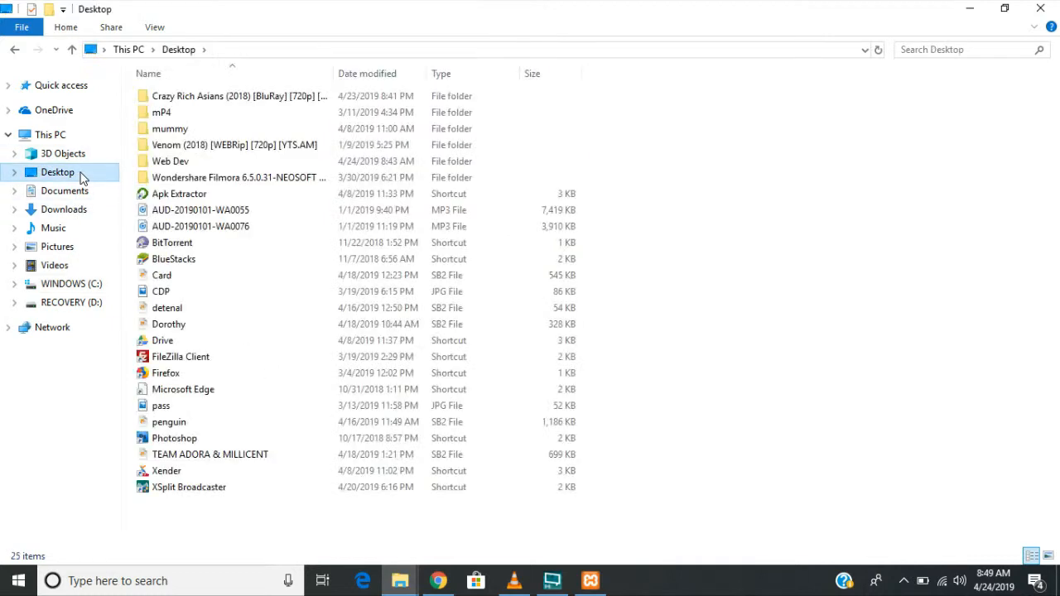
click(188, 160)
double_click(188, 160)
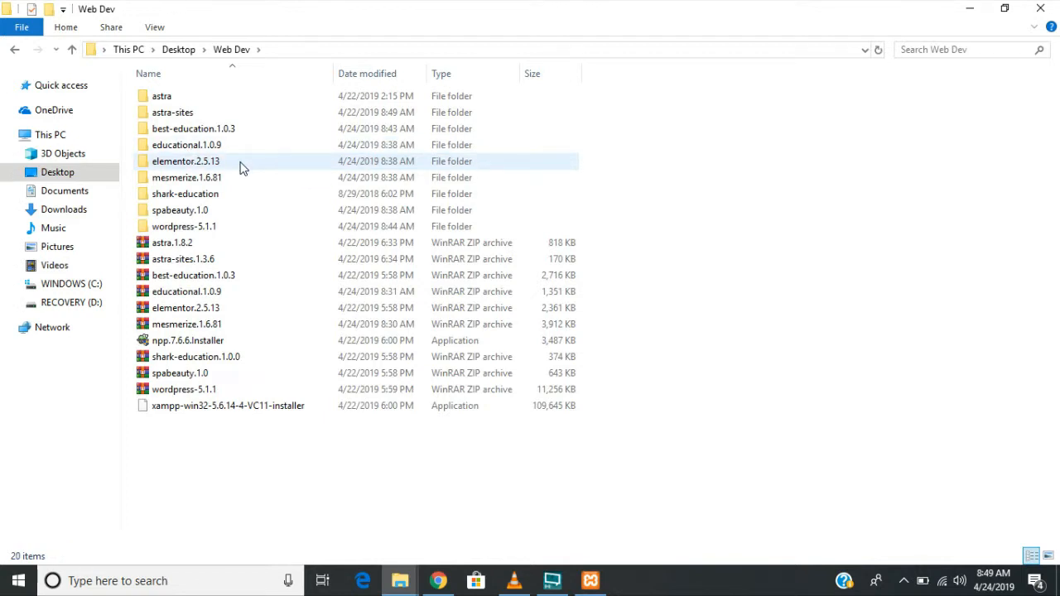
double_click(242, 167)
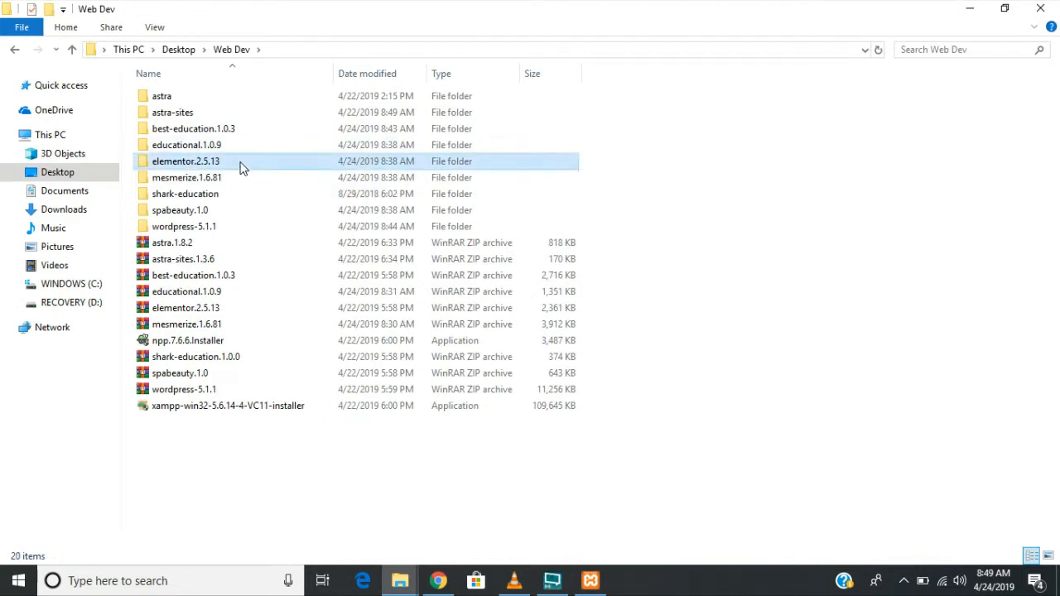
click(218, 99)
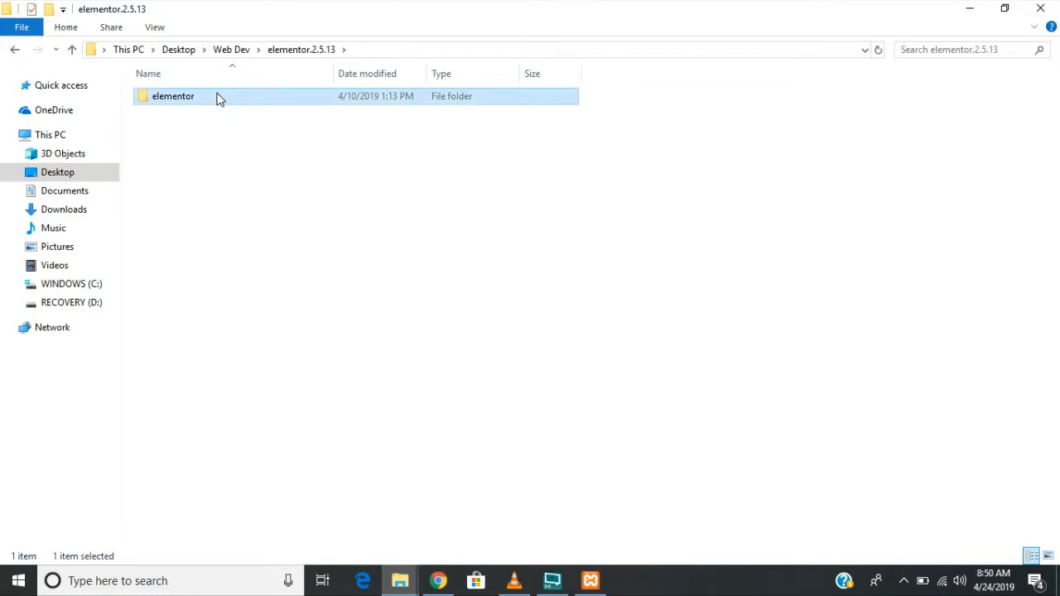
right_click(218, 99)
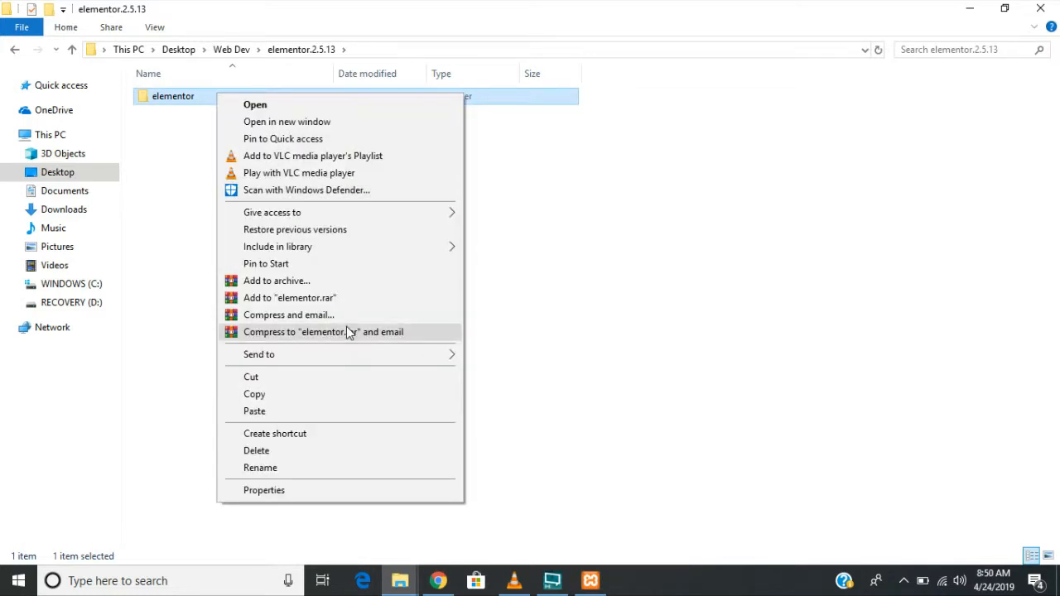
click(309, 394)
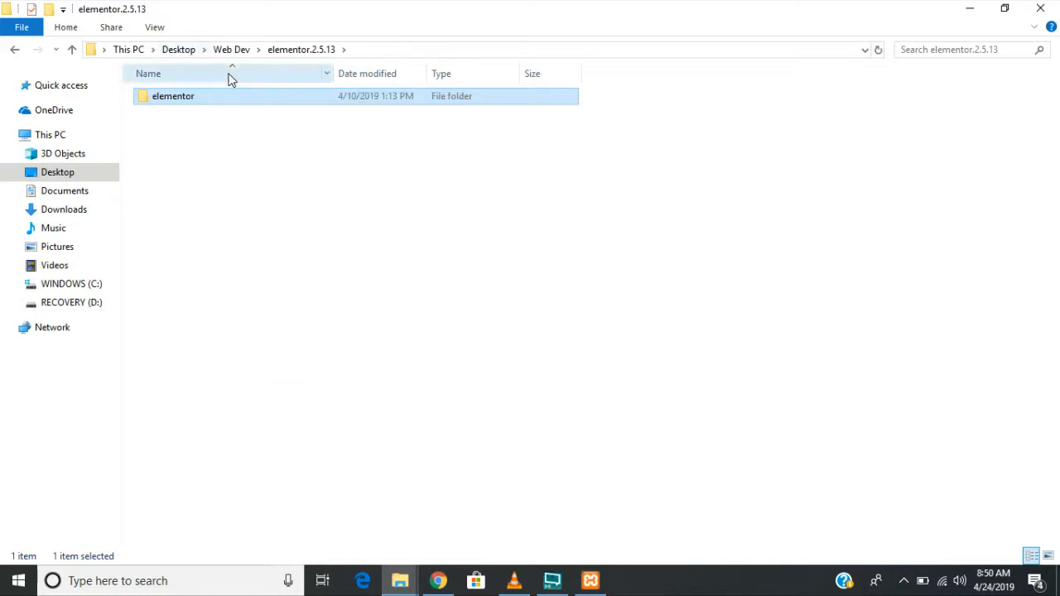
- Paste the elementor folder into C:\xampp\htdocs\tutorial\wp-content\plugins
click(73, 286)
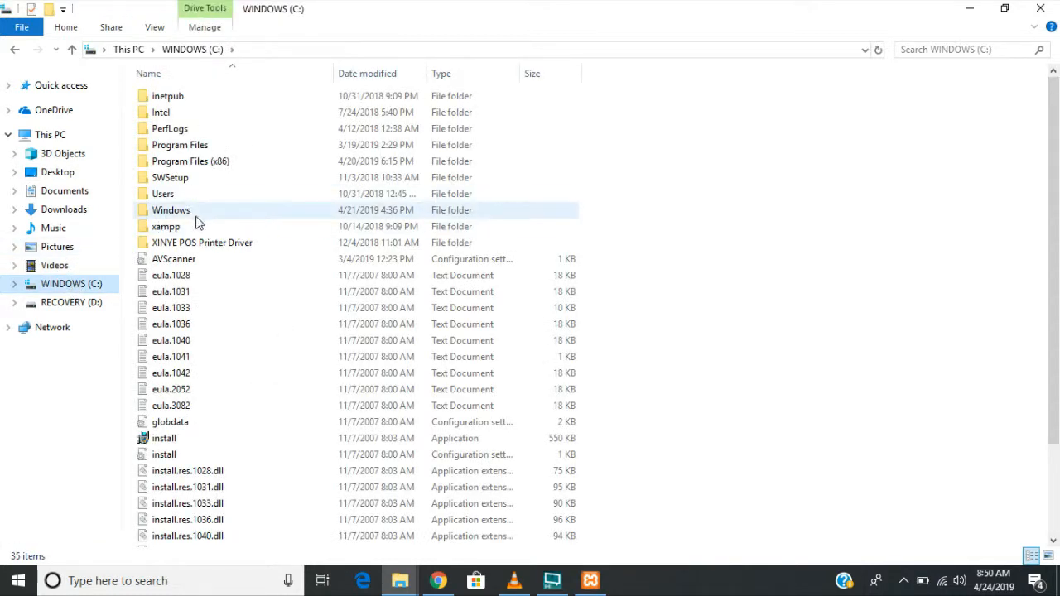
double_click(174, 212)
click(195, 49)
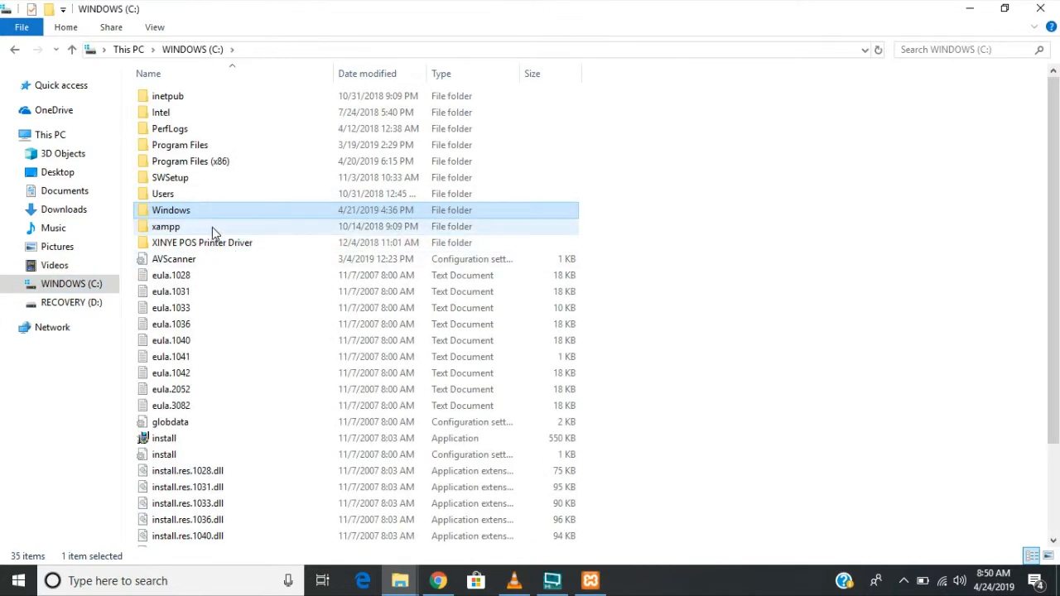
double_click(212, 227)
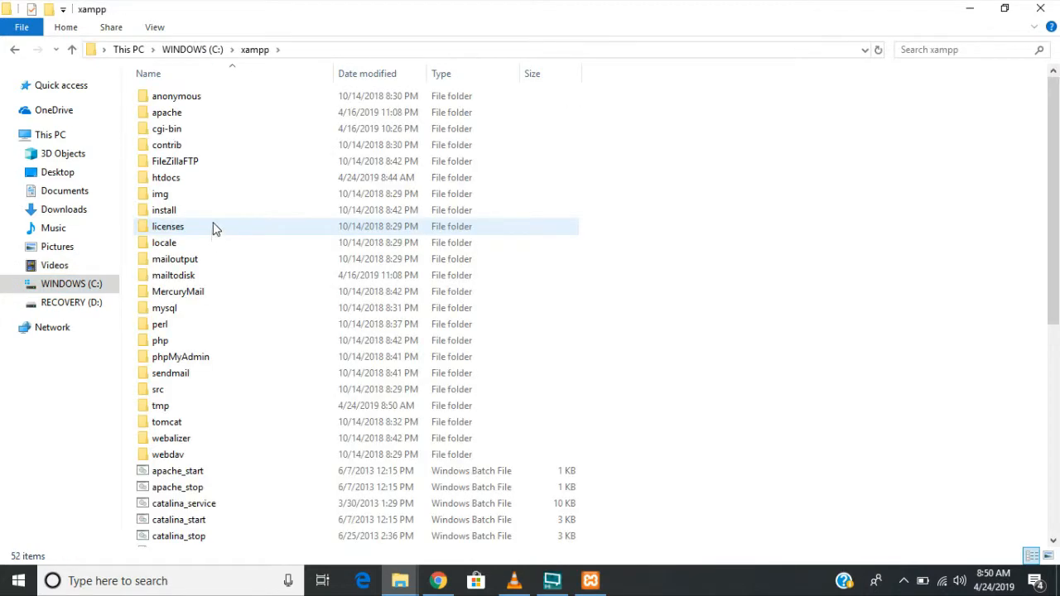
double_click(237, 182)
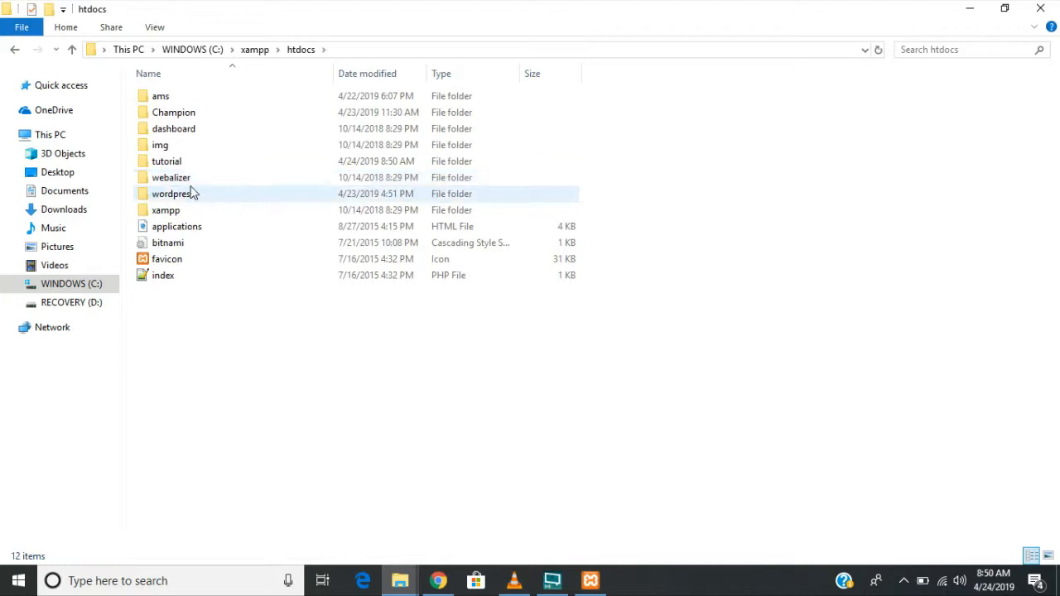
double_click(200, 163)
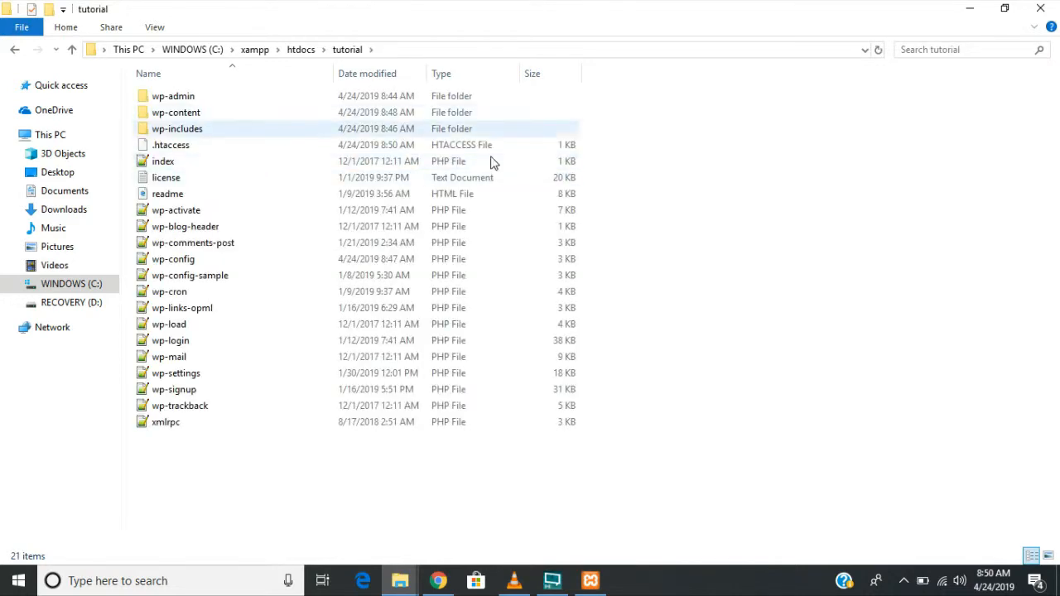
double_click(210, 113)
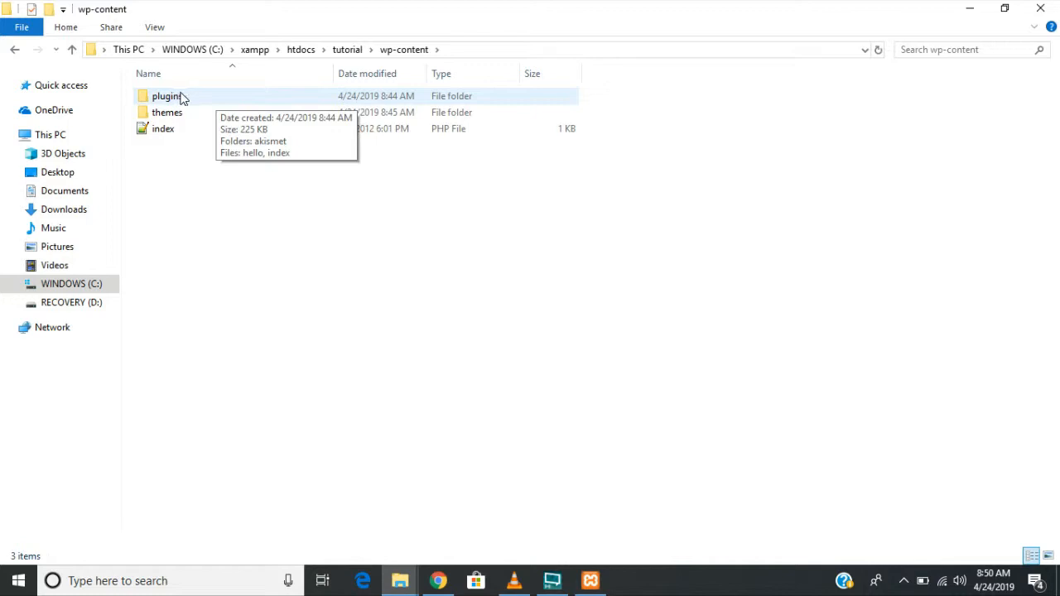
click(191, 96)
double_click(190, 96)
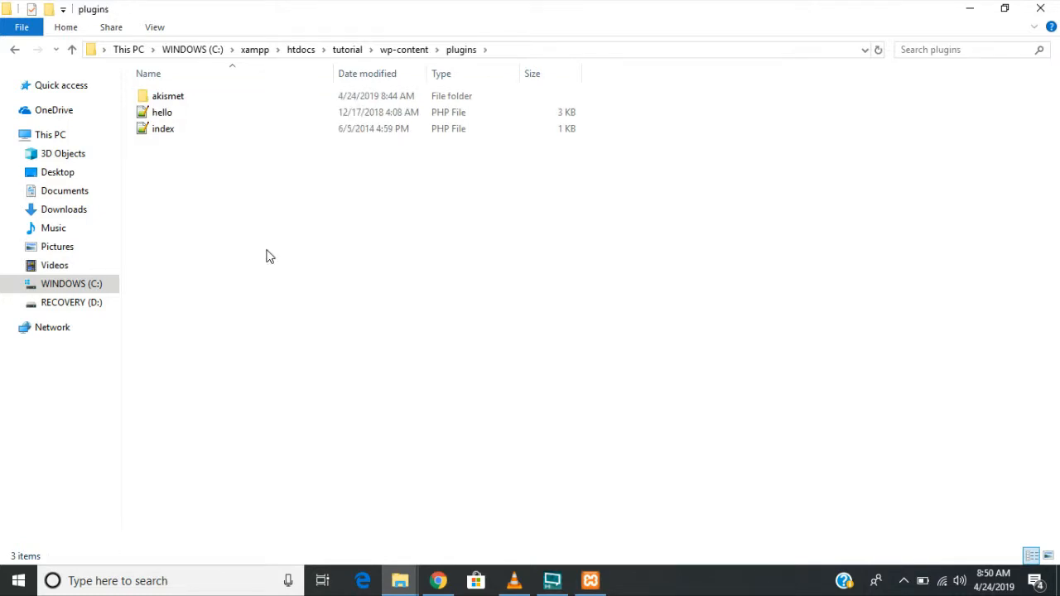
key(ctrl+v)
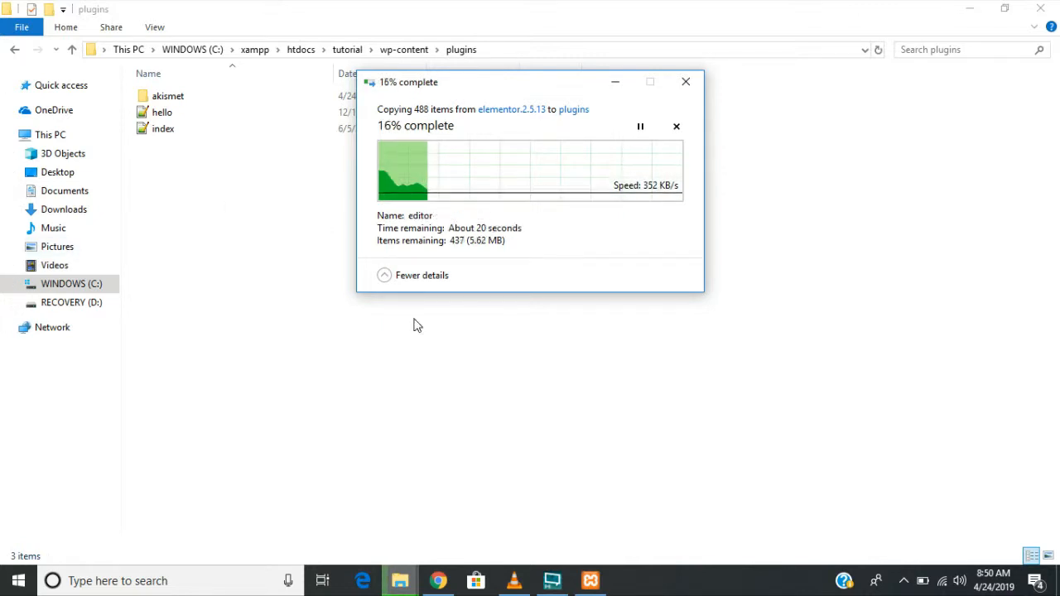
- Select the best-education.1.0.3 and mesmerize.1.6.81 folders in Desktop > Web Dev
click(86, 176)
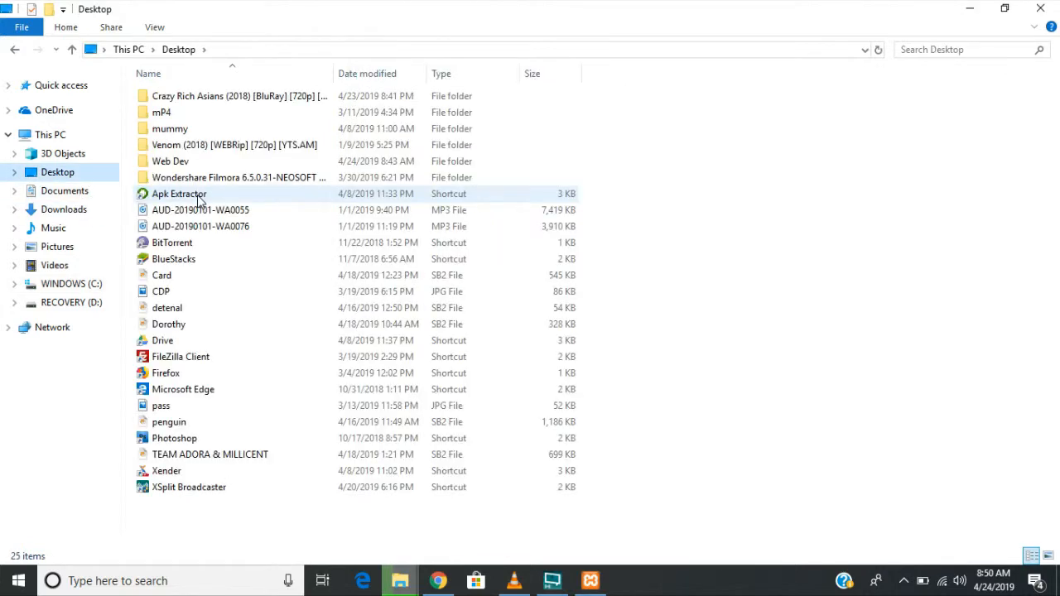
double_click(192, 164)
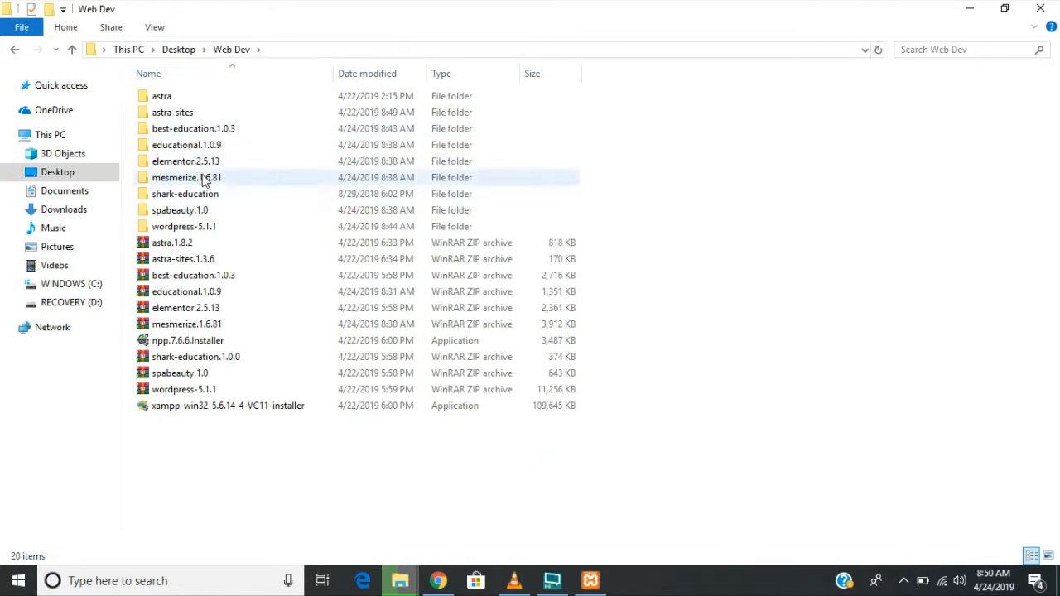
click(217, 130)
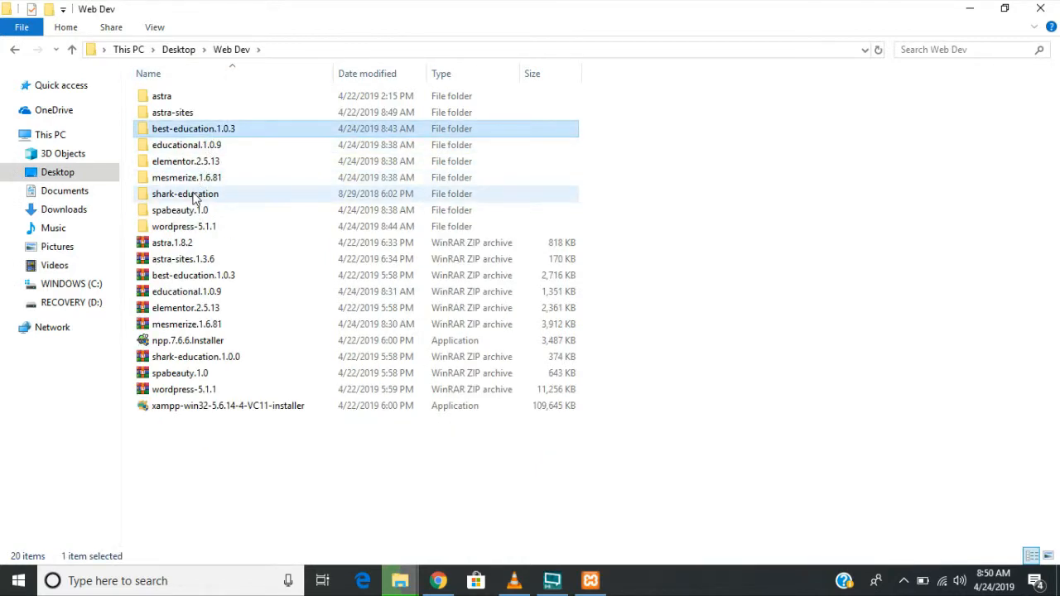
ctrl+click(269, 181)
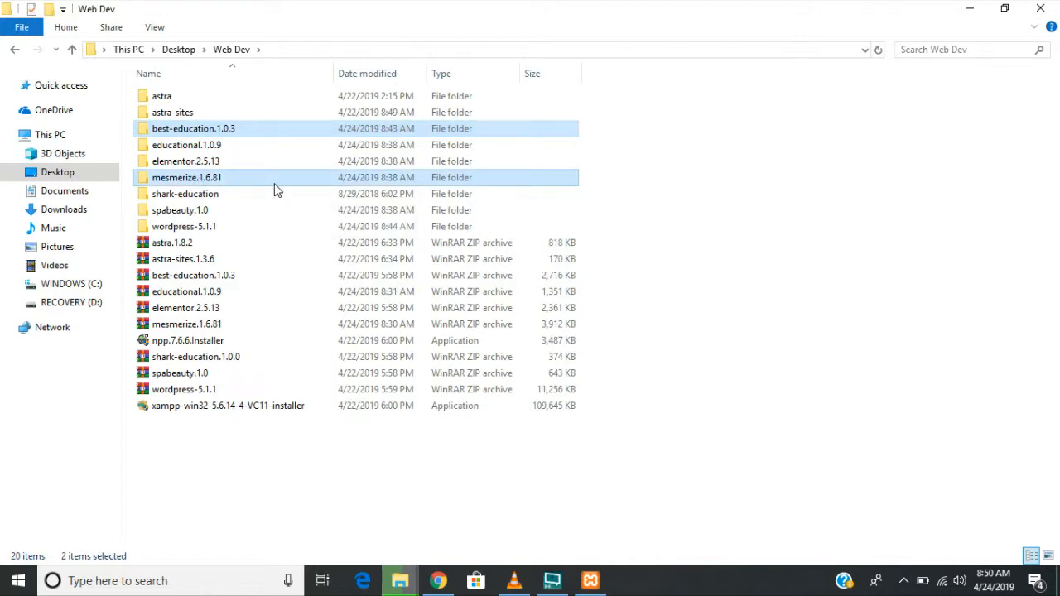
- Paste both theme folders into C:\xampp\htdocs\tutorial\wp-content\themes
click(66, 286)
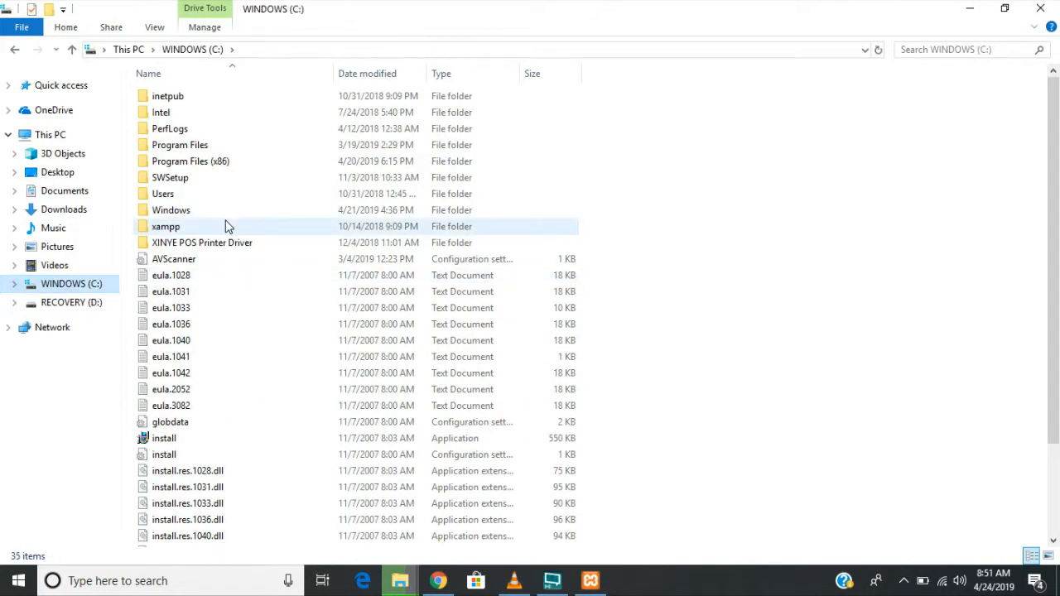
double_click(228, 226)
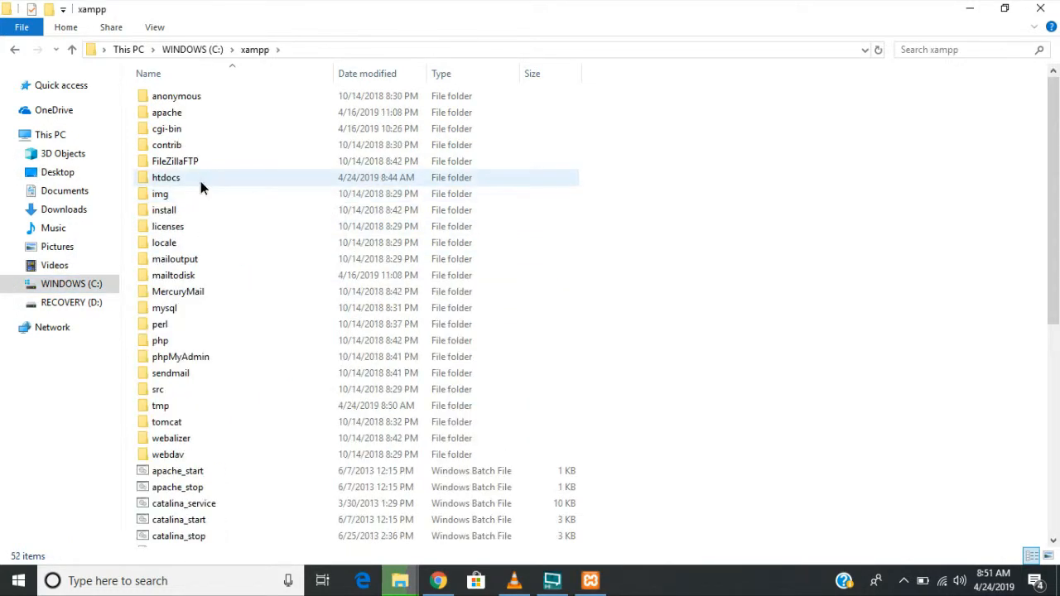
double_click(201, 181)
click(195, 170)
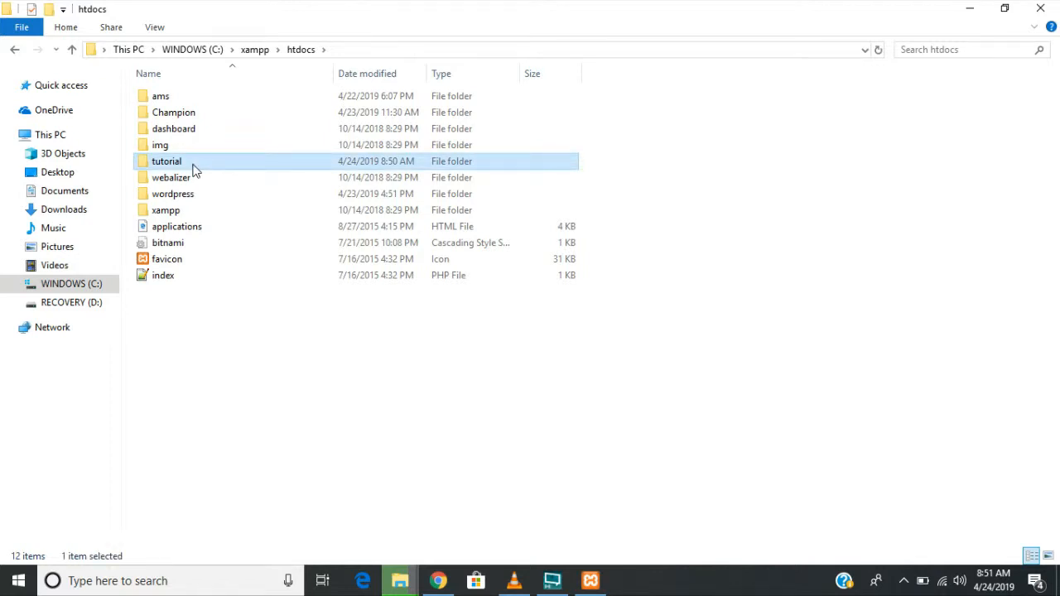
double_click(194, 170)
double_click(203, 116)
click(205, 118)
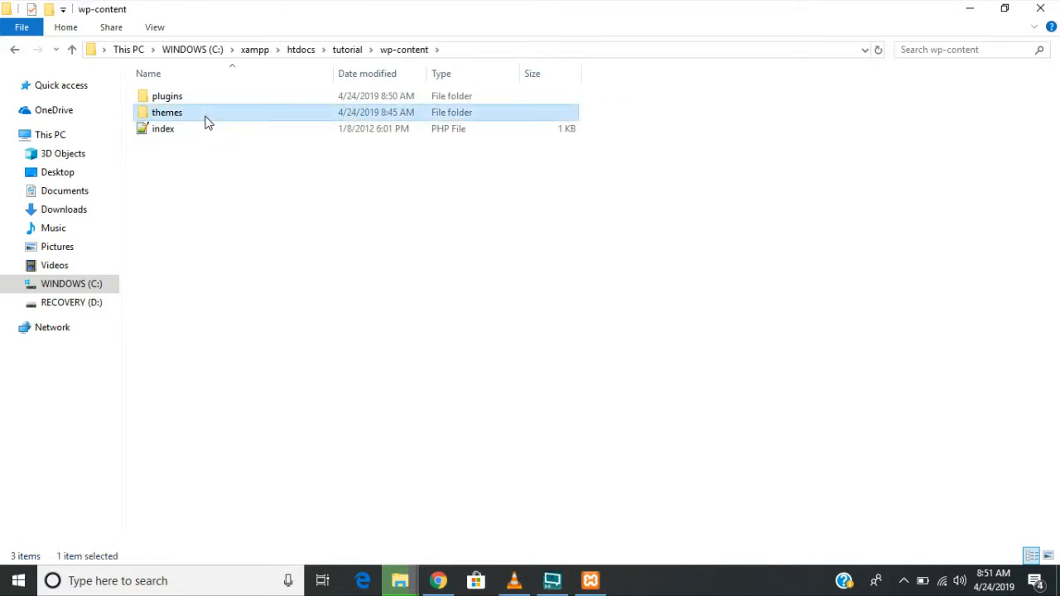
double_click(207, 122)
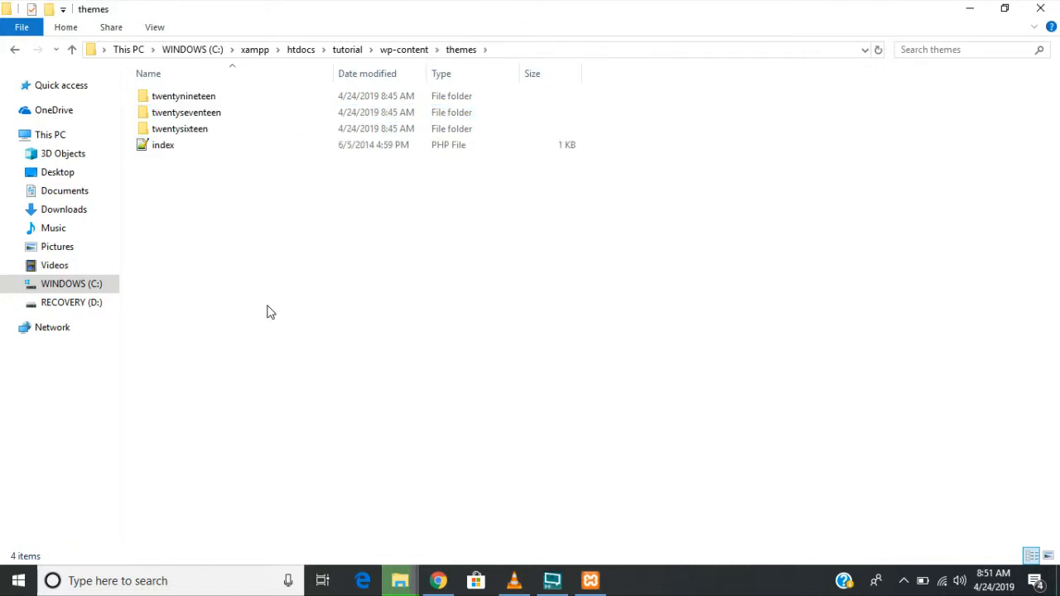
key(ctrl+v)
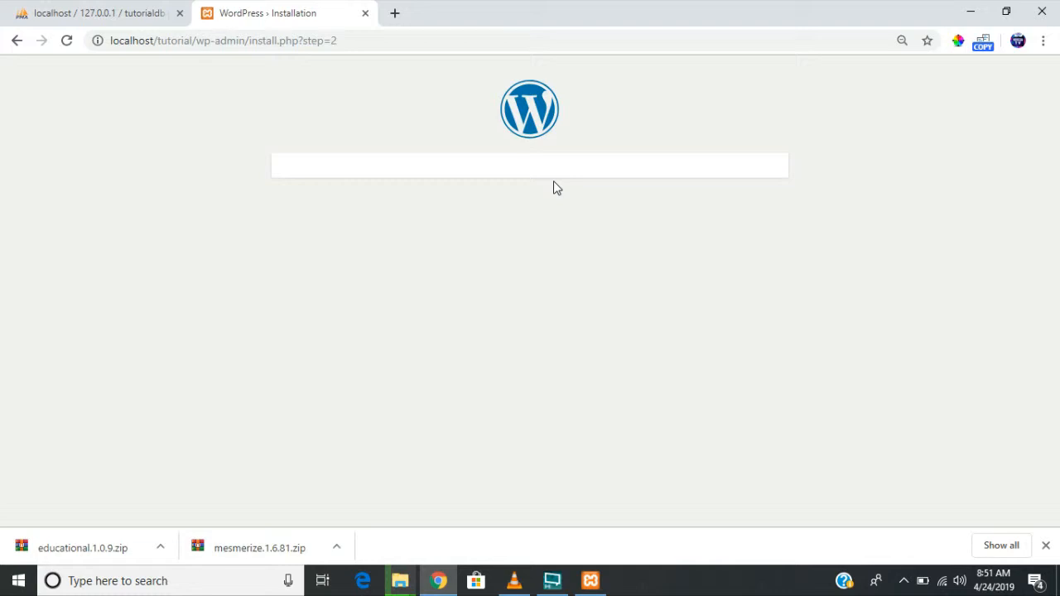
- Go to localhost/tutorial/wp-admin in the browser
click(373, 43)
text(local)
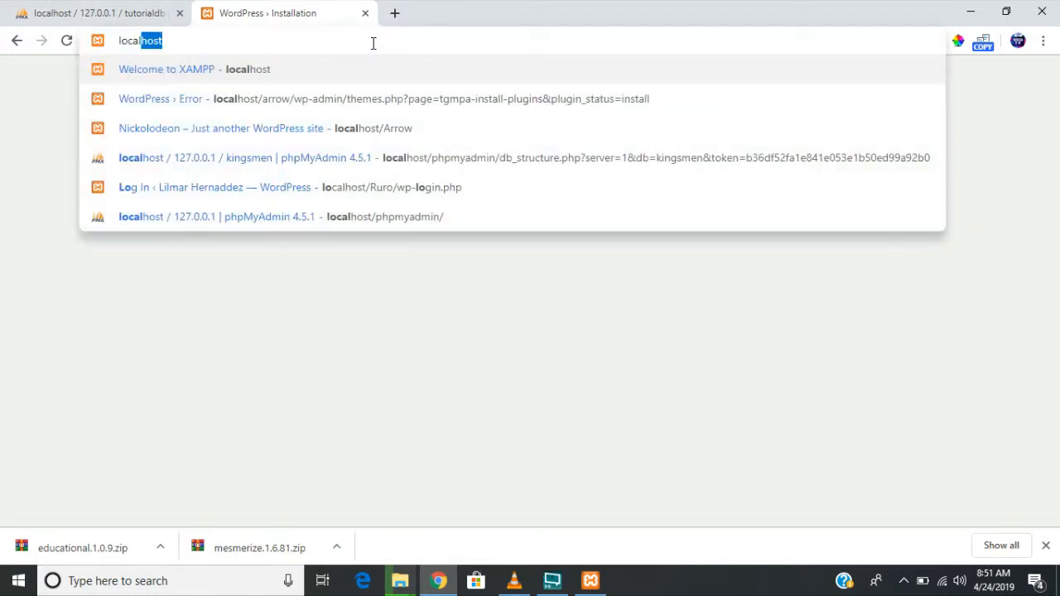
text(host/)
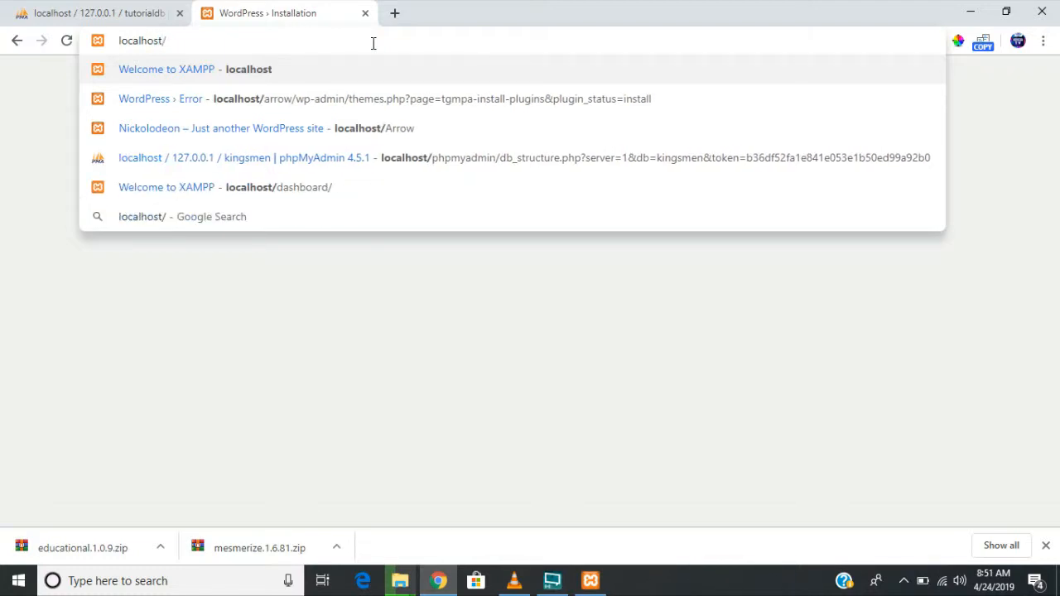
text(tut)
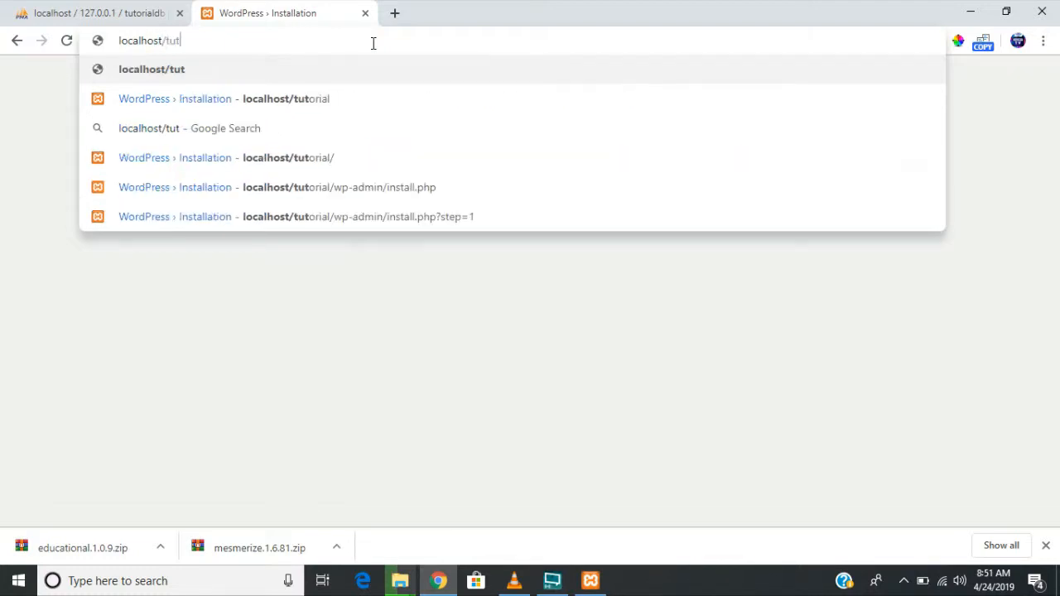
text(orial)
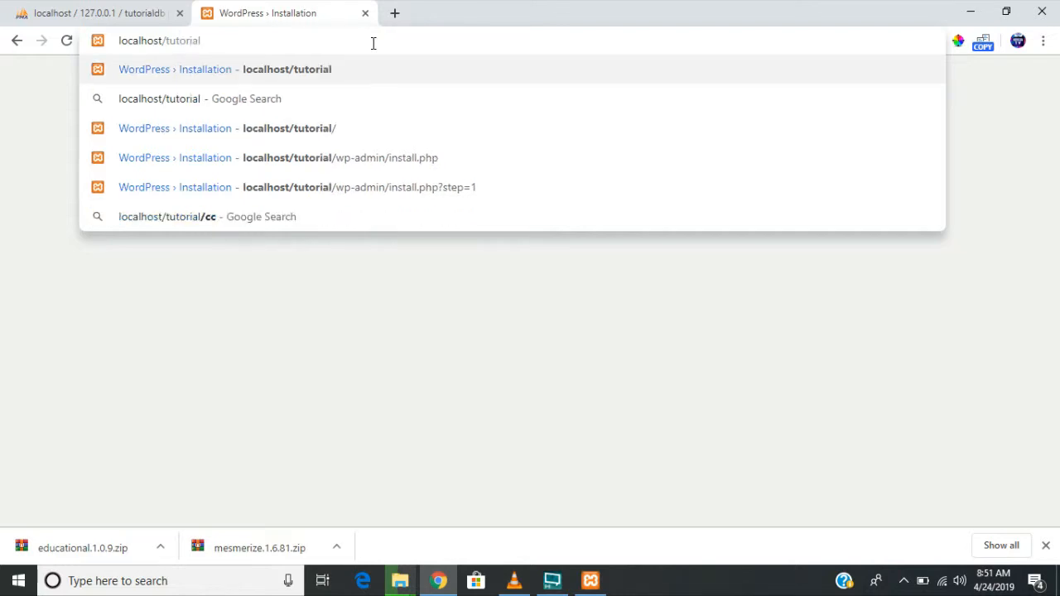
text(/wp-a)
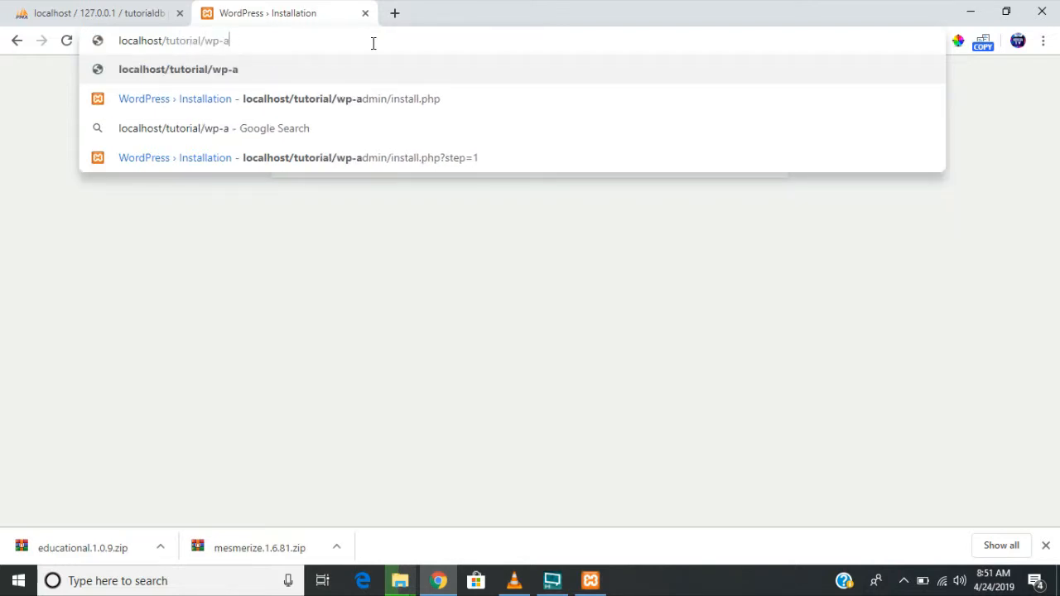
text(dmin)
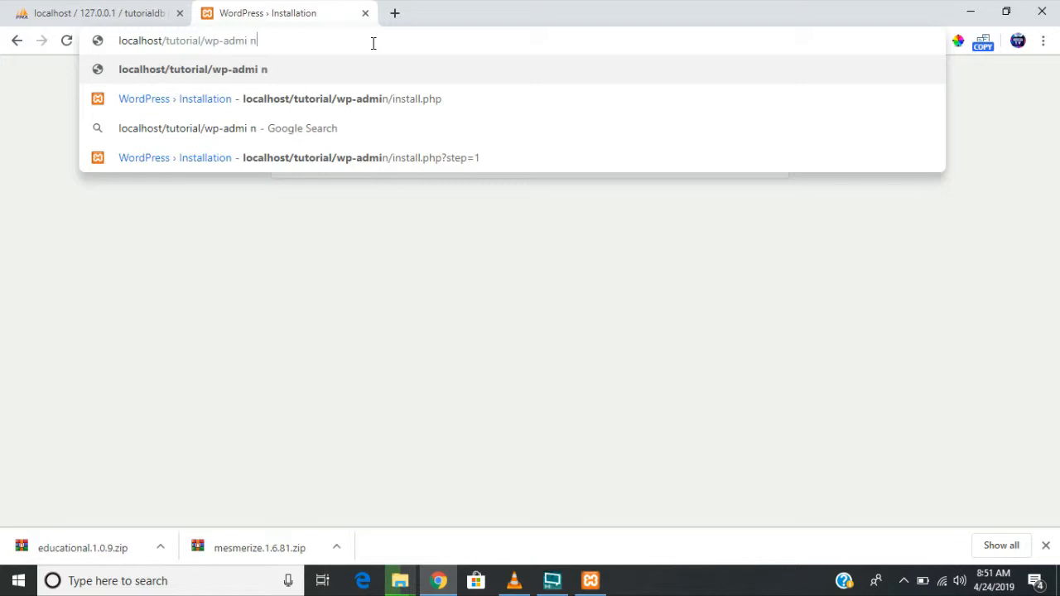
key(BackSpace)
text(n)
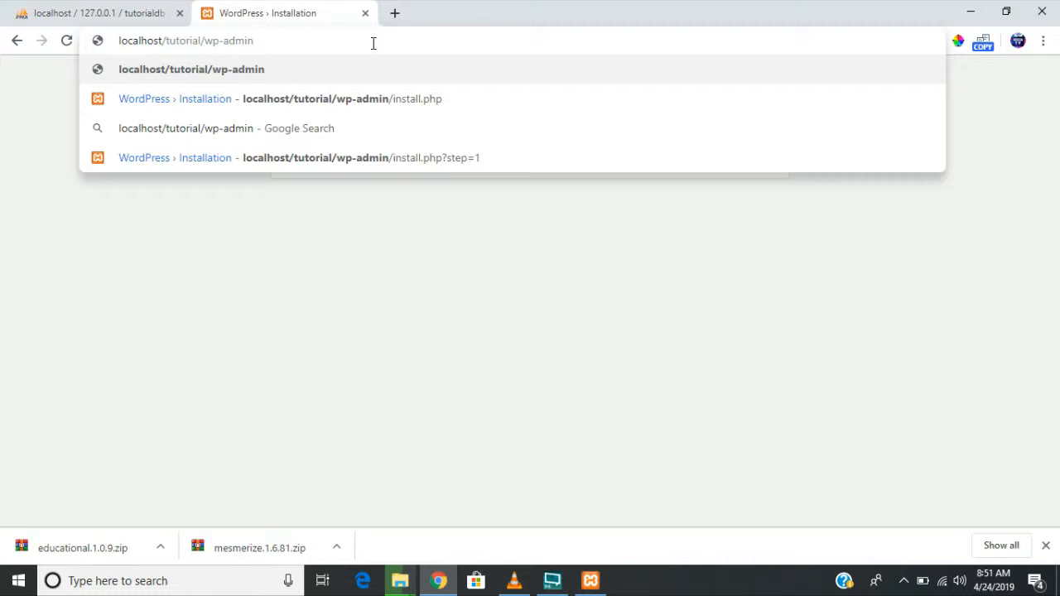
key(Return)
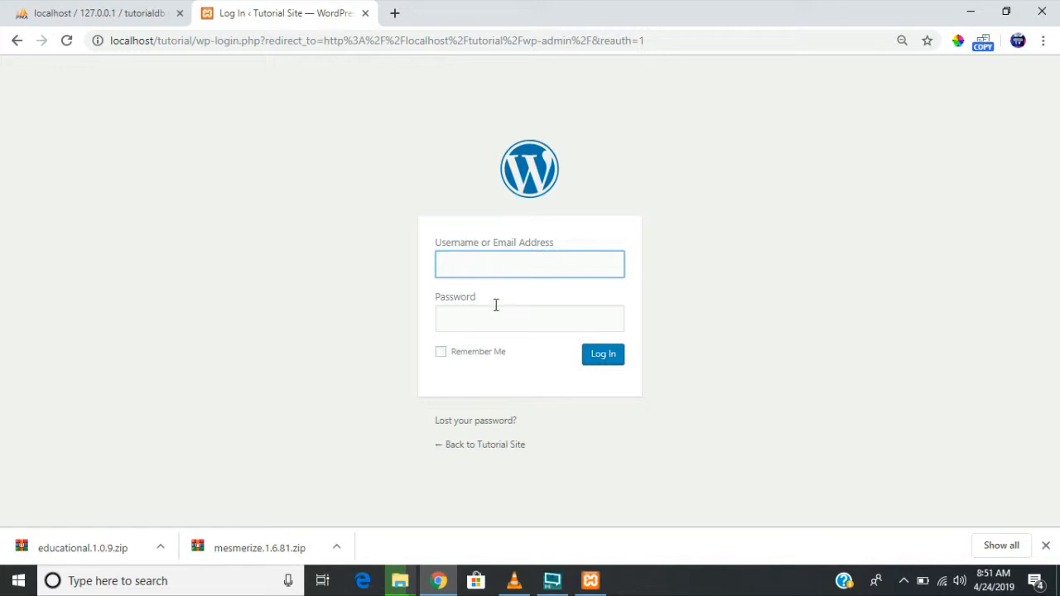
- Log in with the saved administrator username and the account password
click(511, 265)
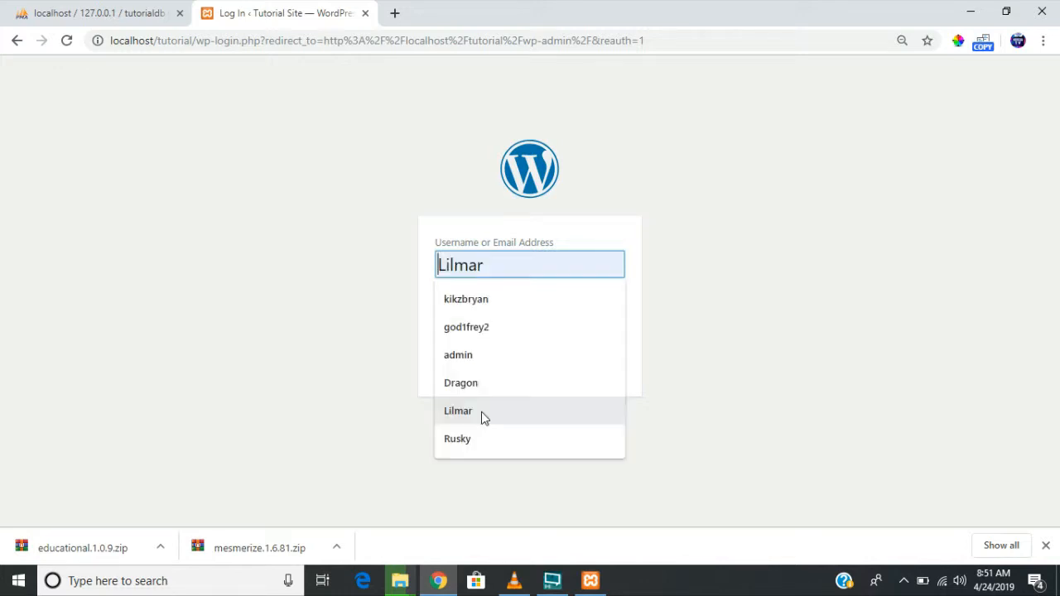
click(495, 362)
click(502, 321)
text(1234)
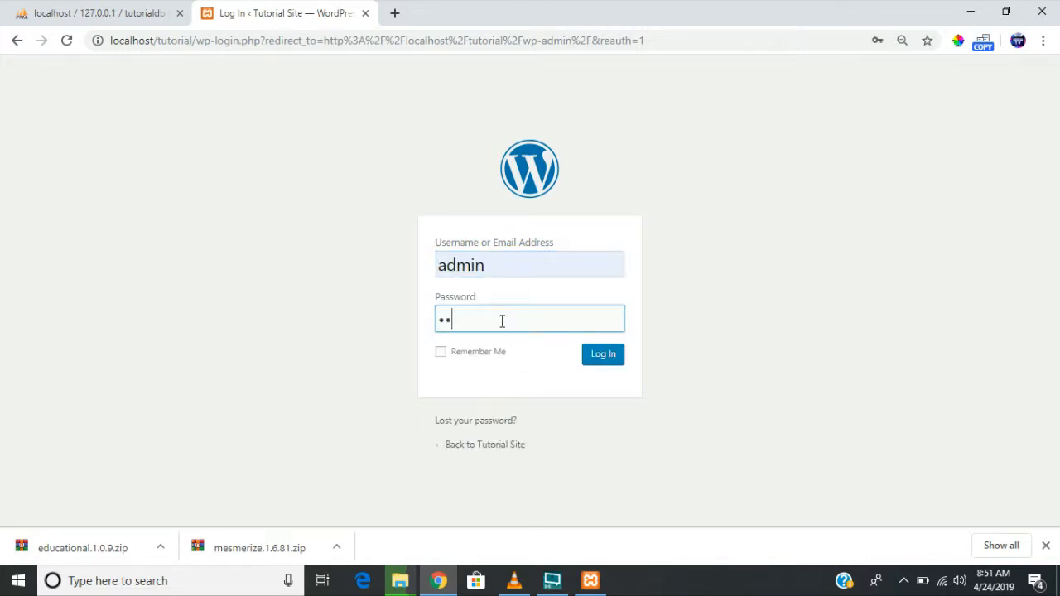
key(Return)
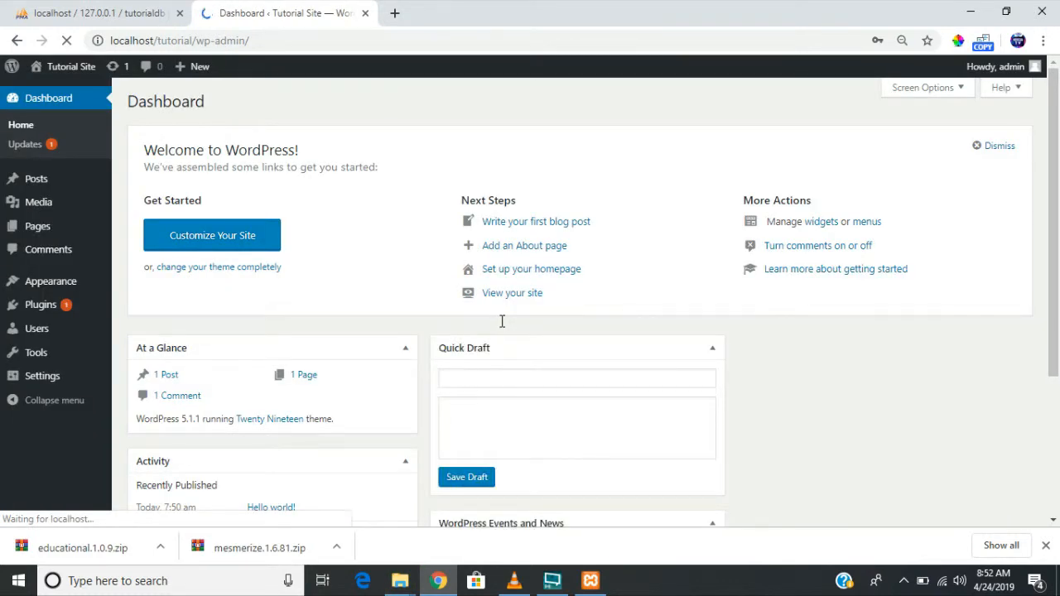
- Open Plugins from the admin menu to list Akismet Anti-Spam, Elementor and Hello Dolly
scroll(501, 321, down, 3)
scroll(502, 321, up, 3)
scroll(502, 321, down, 3)
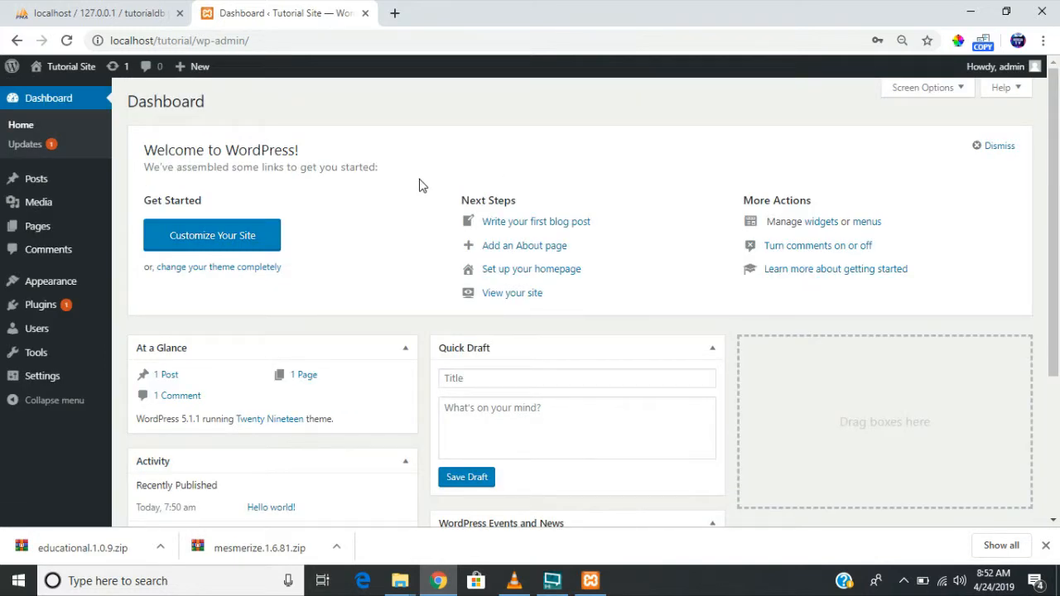
click(52, 306)
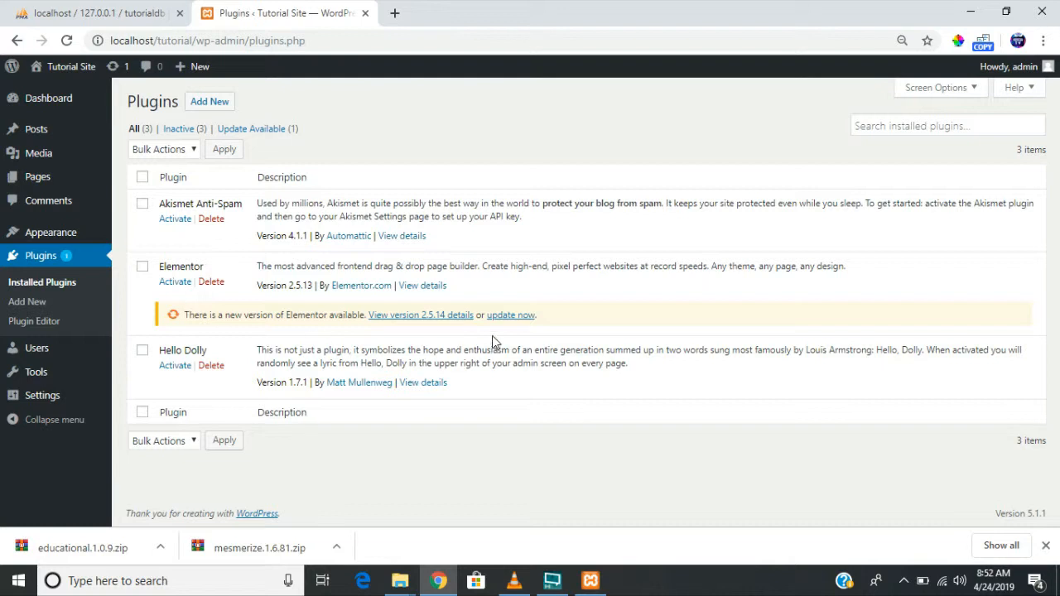
- Start the Elementor update, then activate Elementor, confirming Leave in the browser prompt
click(508, 314)
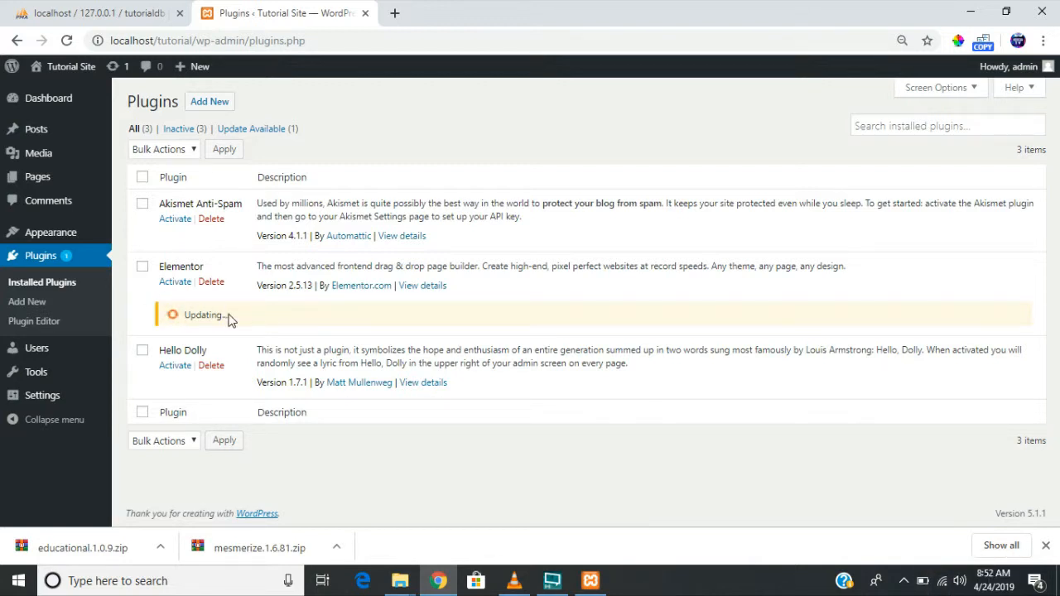
click(175, 282)
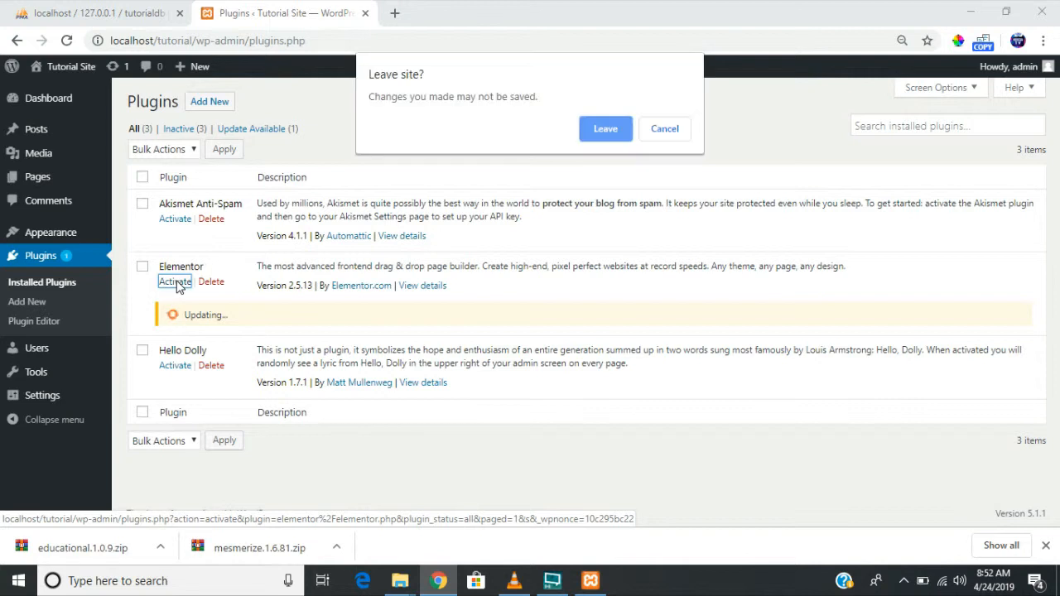
click(617, 133)
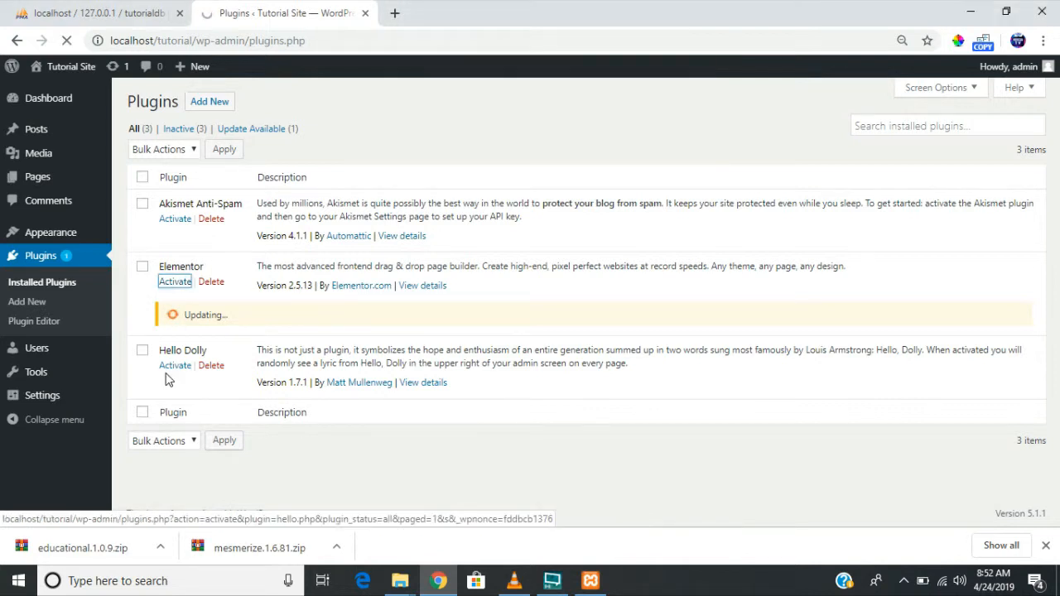
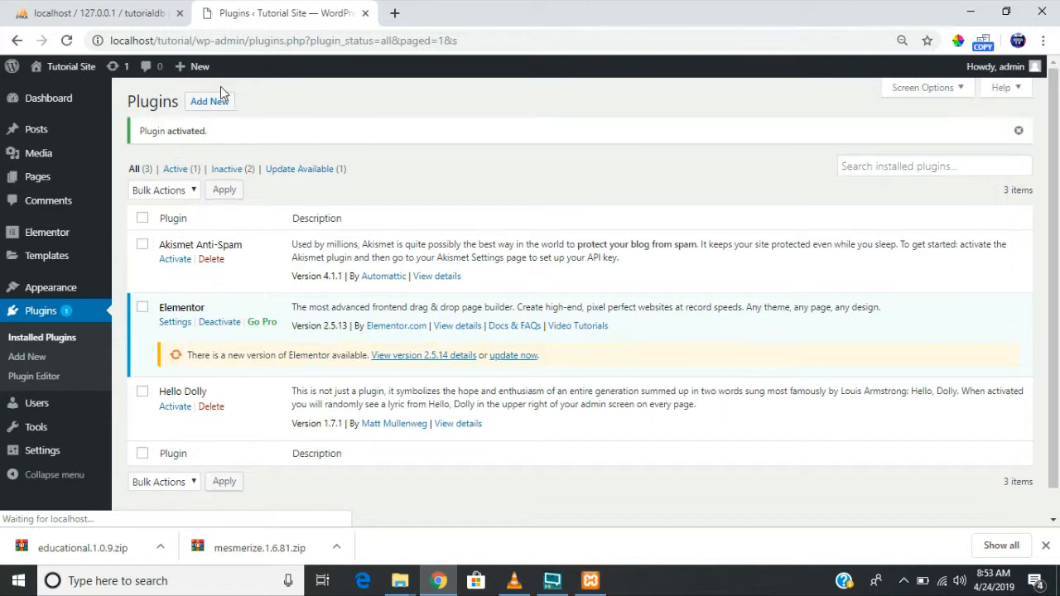
- Go to Appearance > Themes to list the installed themes
click(411, 151)
mouse_move(16, 288)
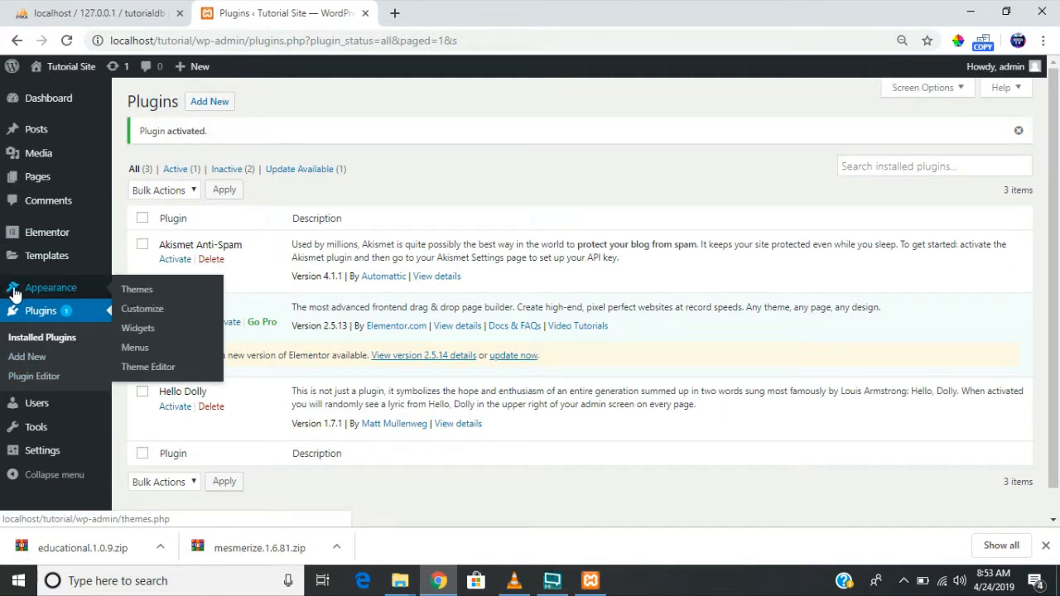
click(139, 298)
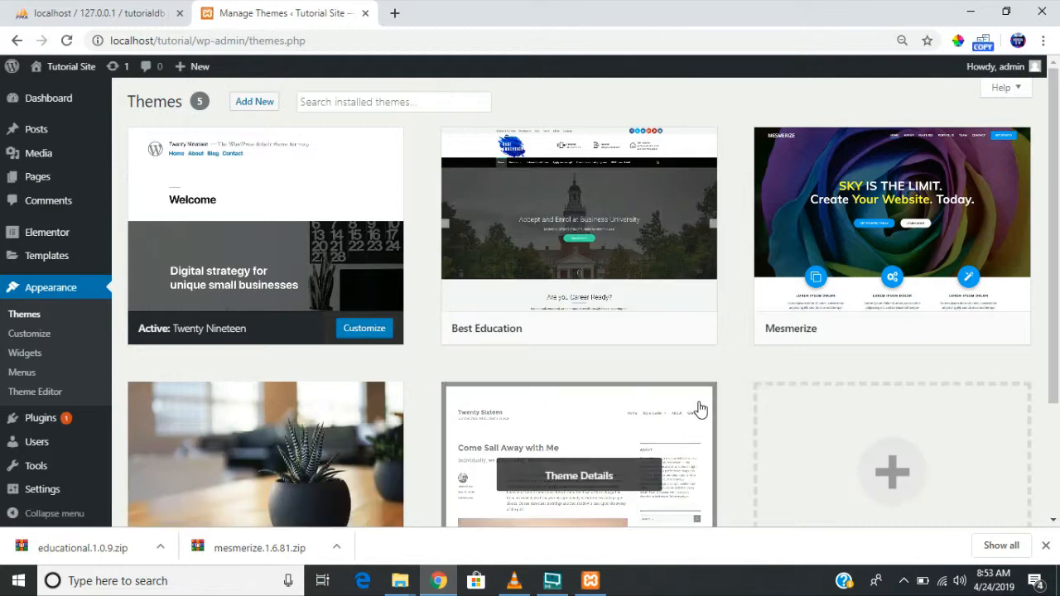
- Look through the five installed themes, including Best Education, and activate Mesmerize
scroll(837, 447, down, 3)
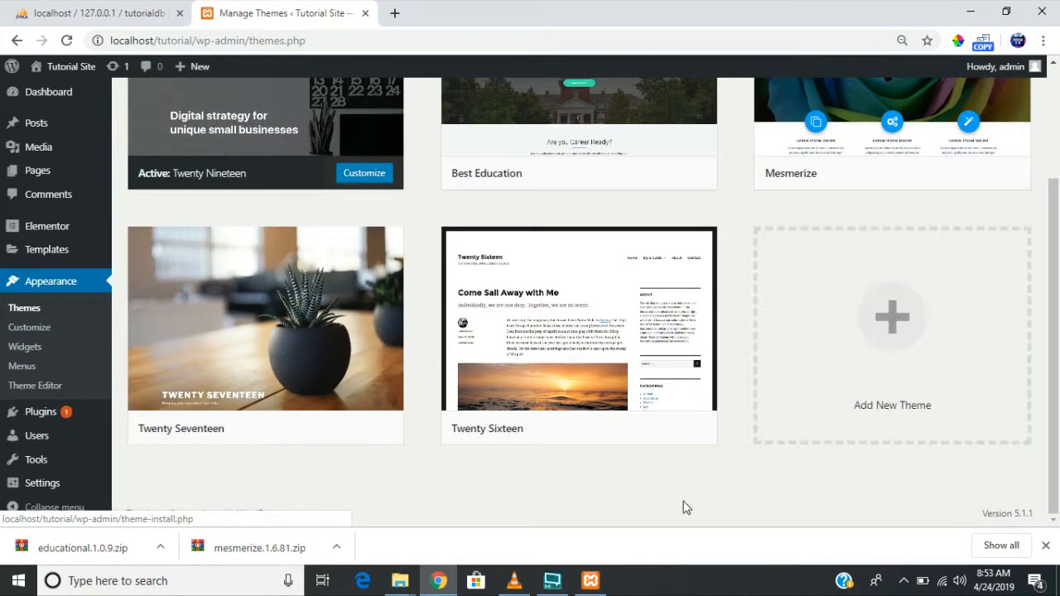
scroll(658, 517, up, 3)
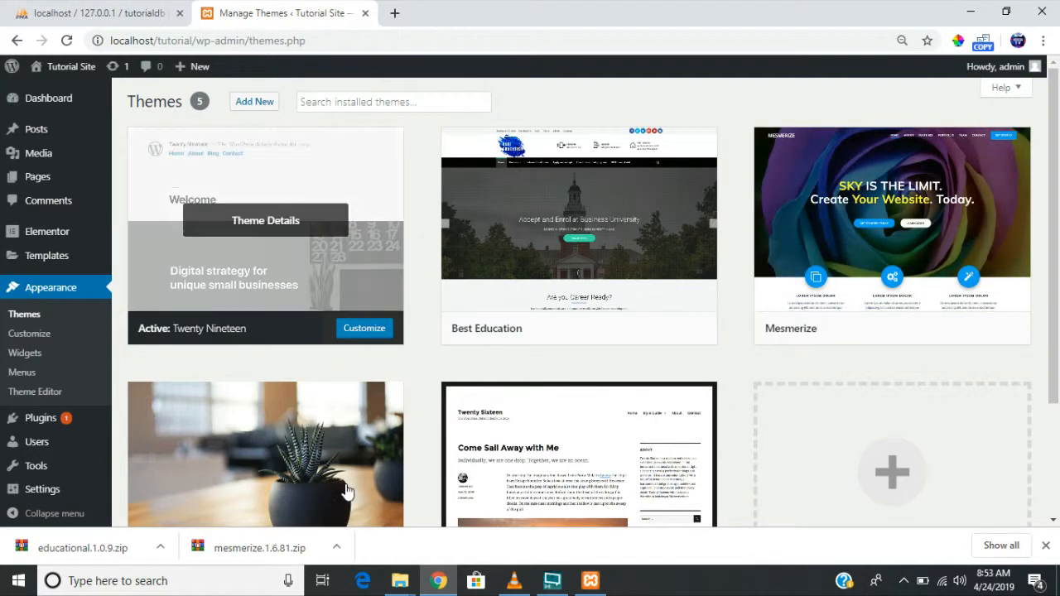
scroll(346, 491, down, 1)
scroll(346, 491, down, 2)
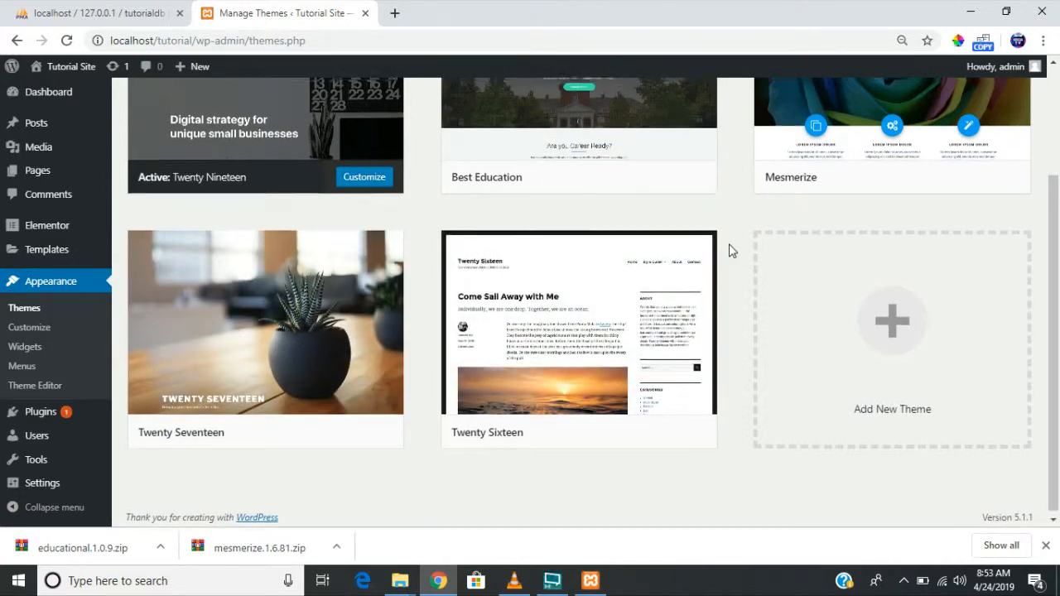
scroll(656, 260, up, 3)
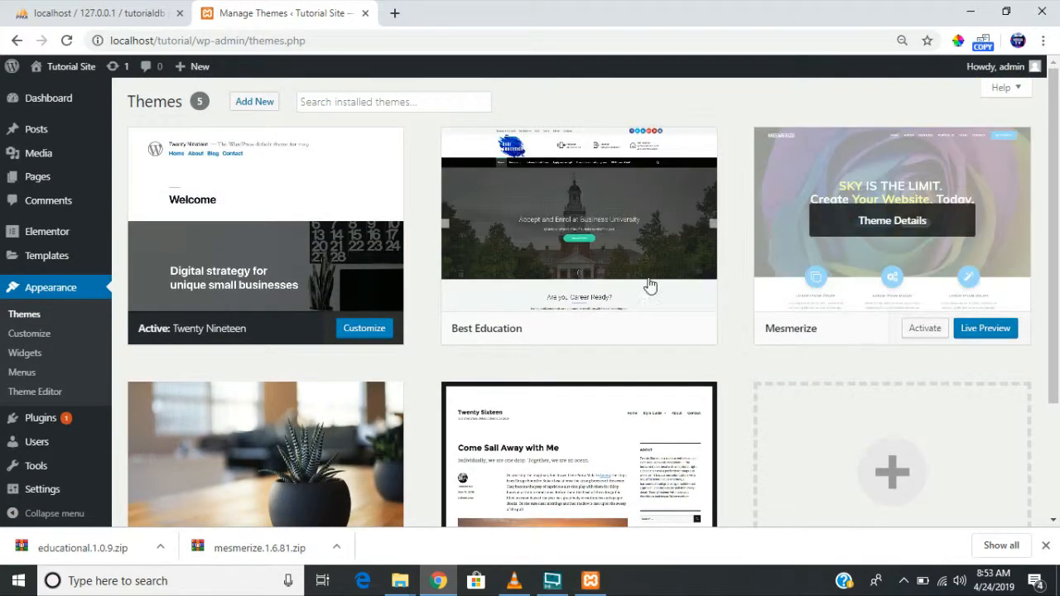
click(926, 332)
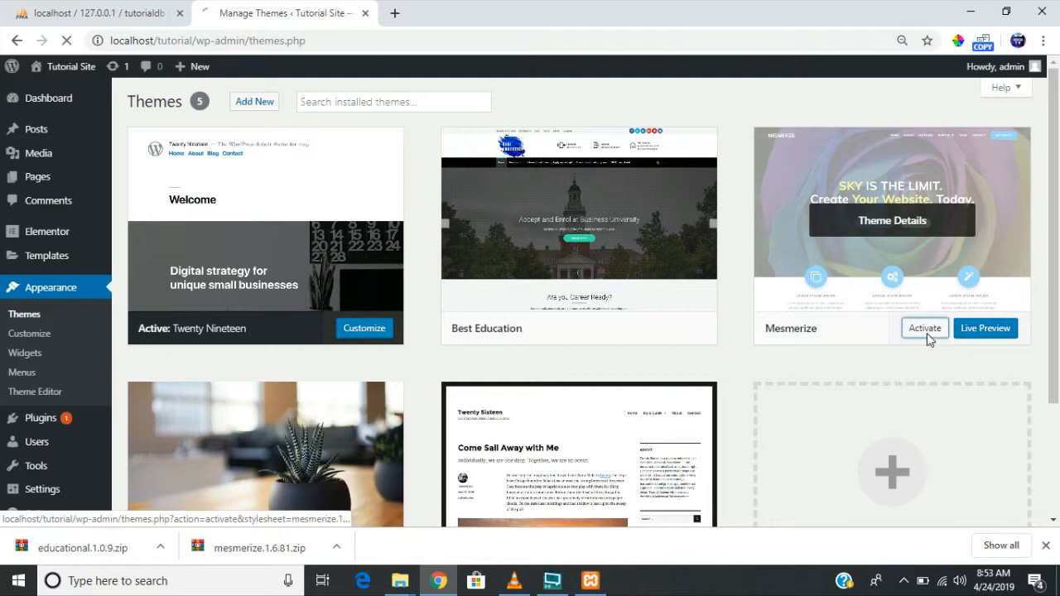